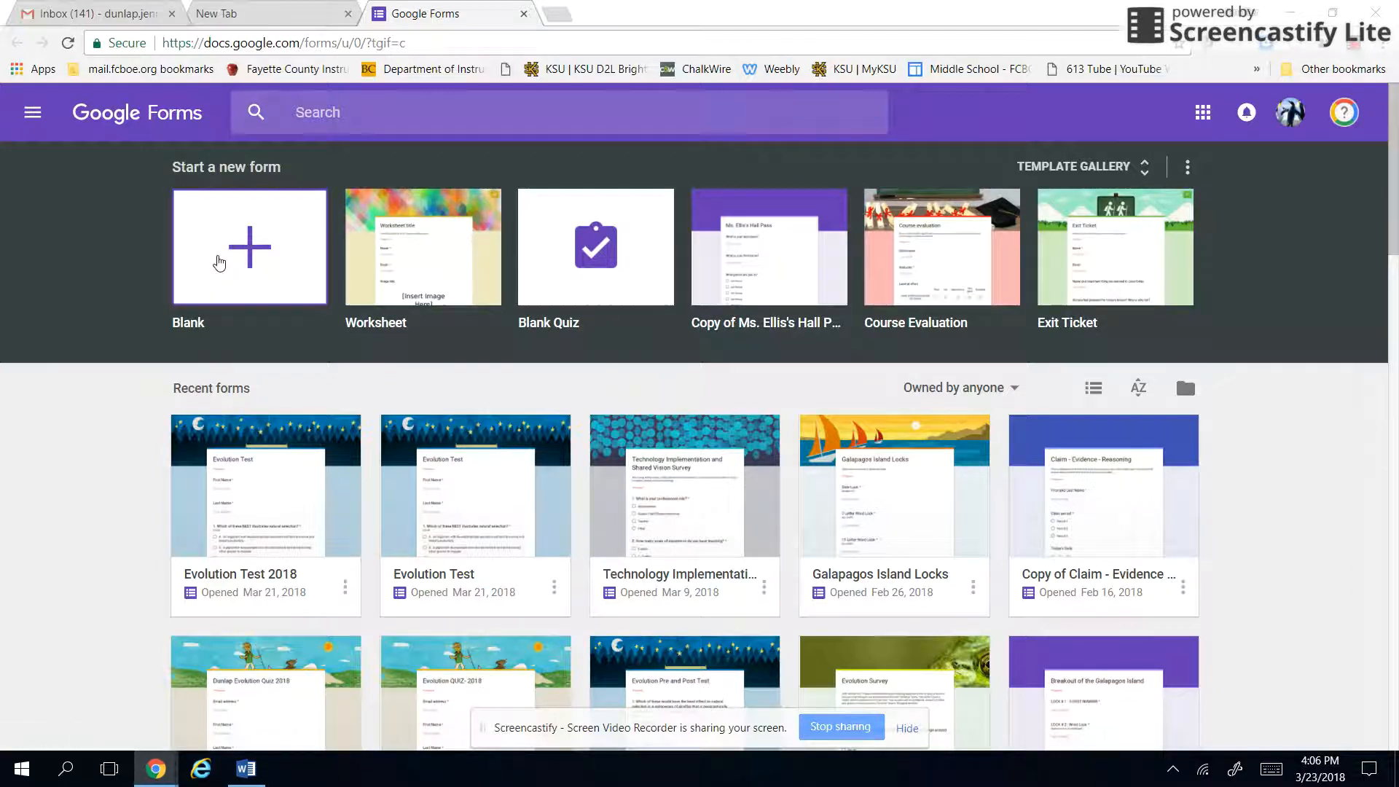
Step: Create a blank form titled "Ecology Formative Assessment" and apply the same title as its file name
left_click(264, 252)
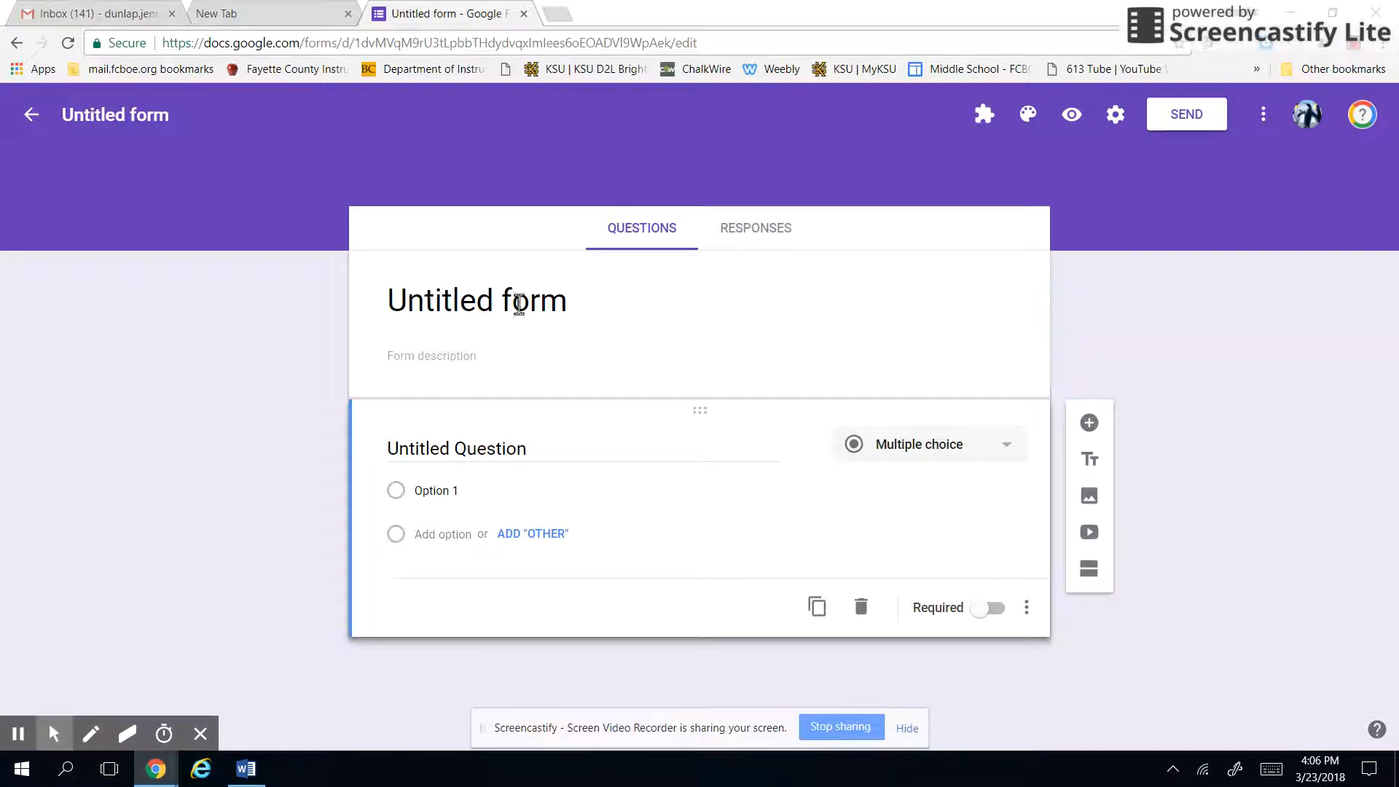
left_click(450, 299)
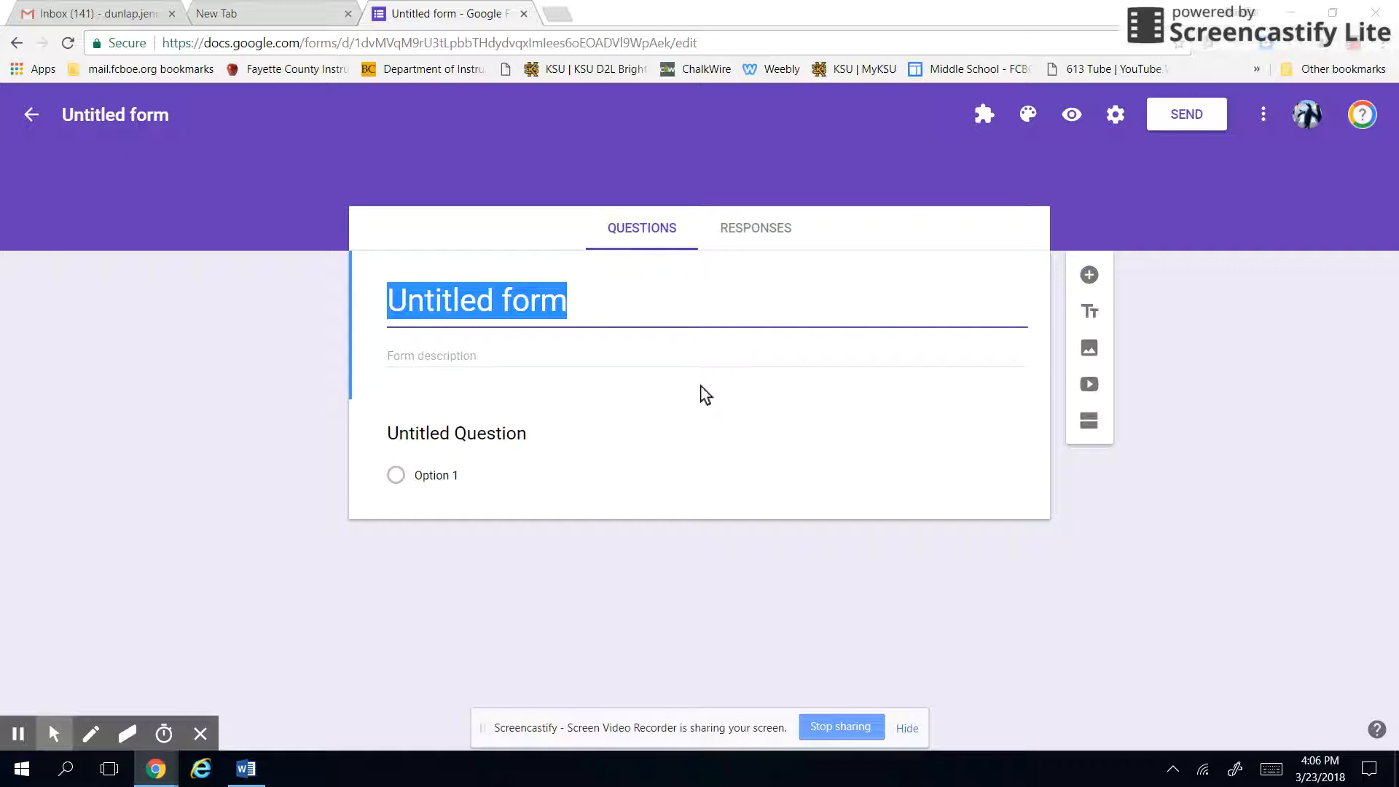
type("Ecol")
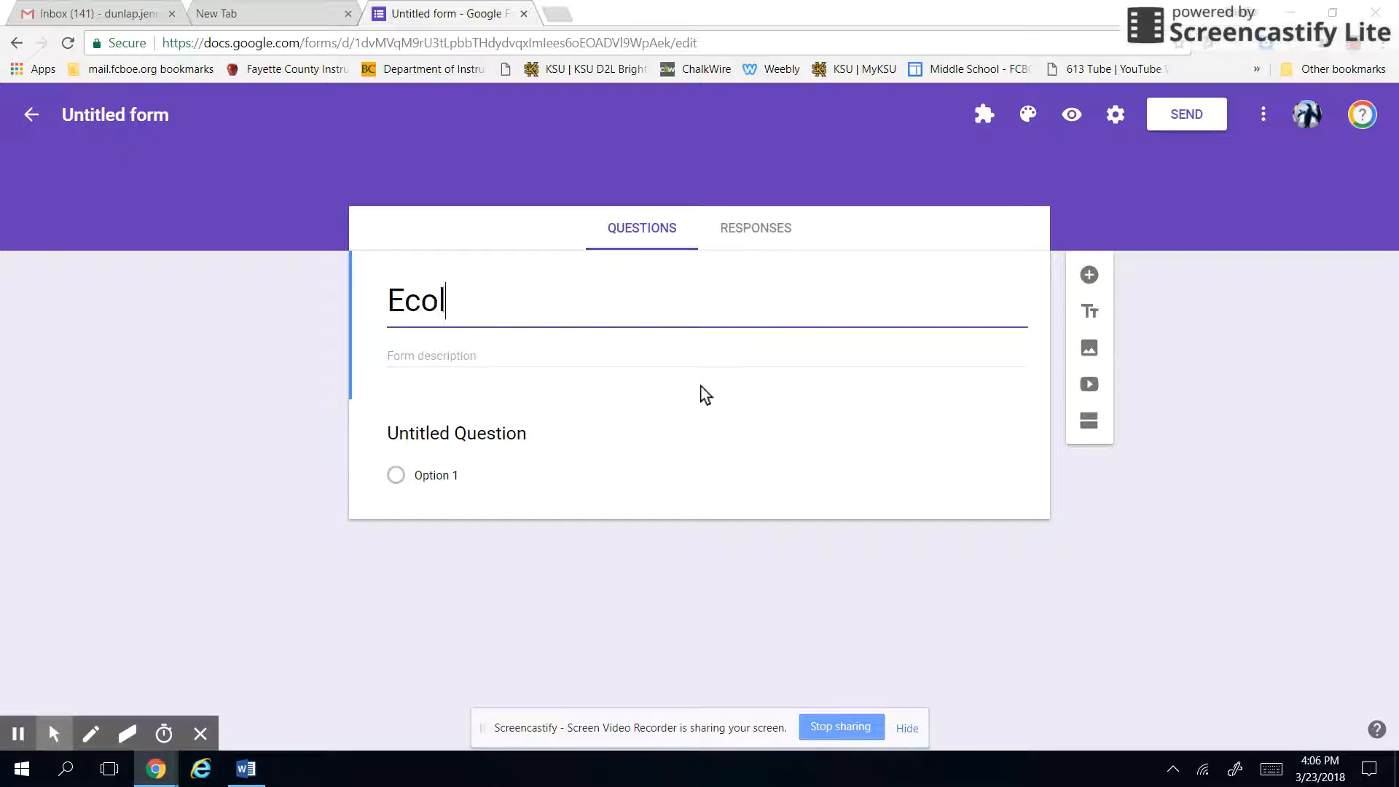
type("ogy Formative ")
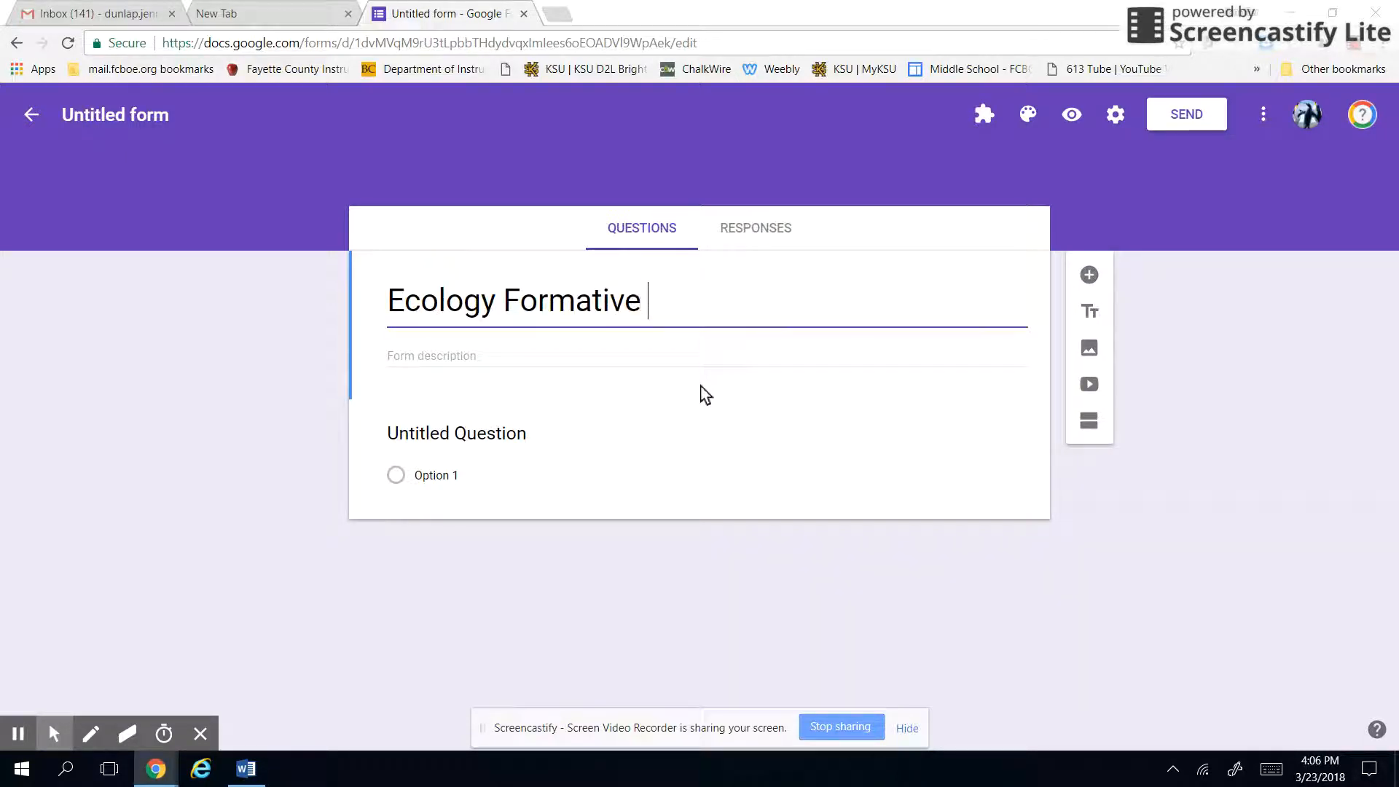
type("Assessment")
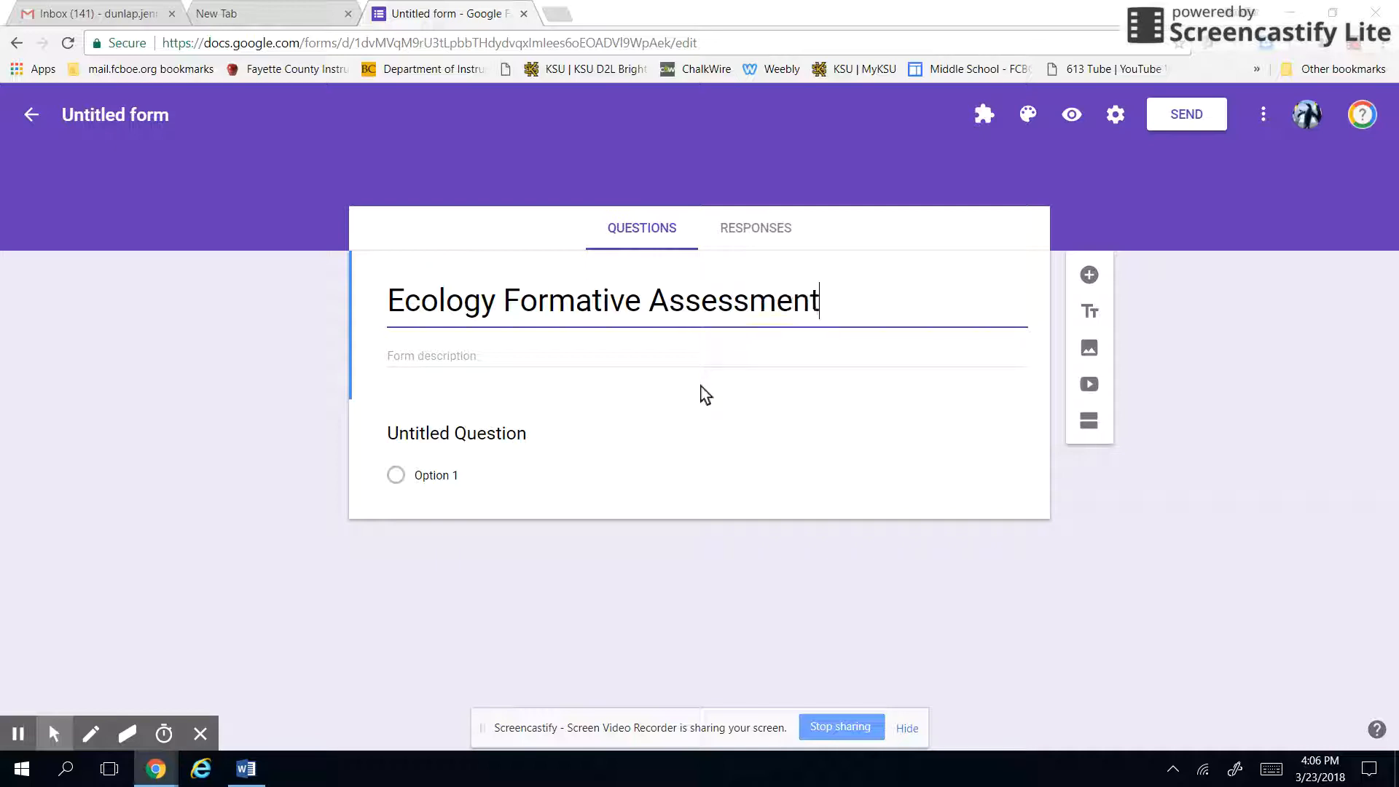
left_click(123, 114)
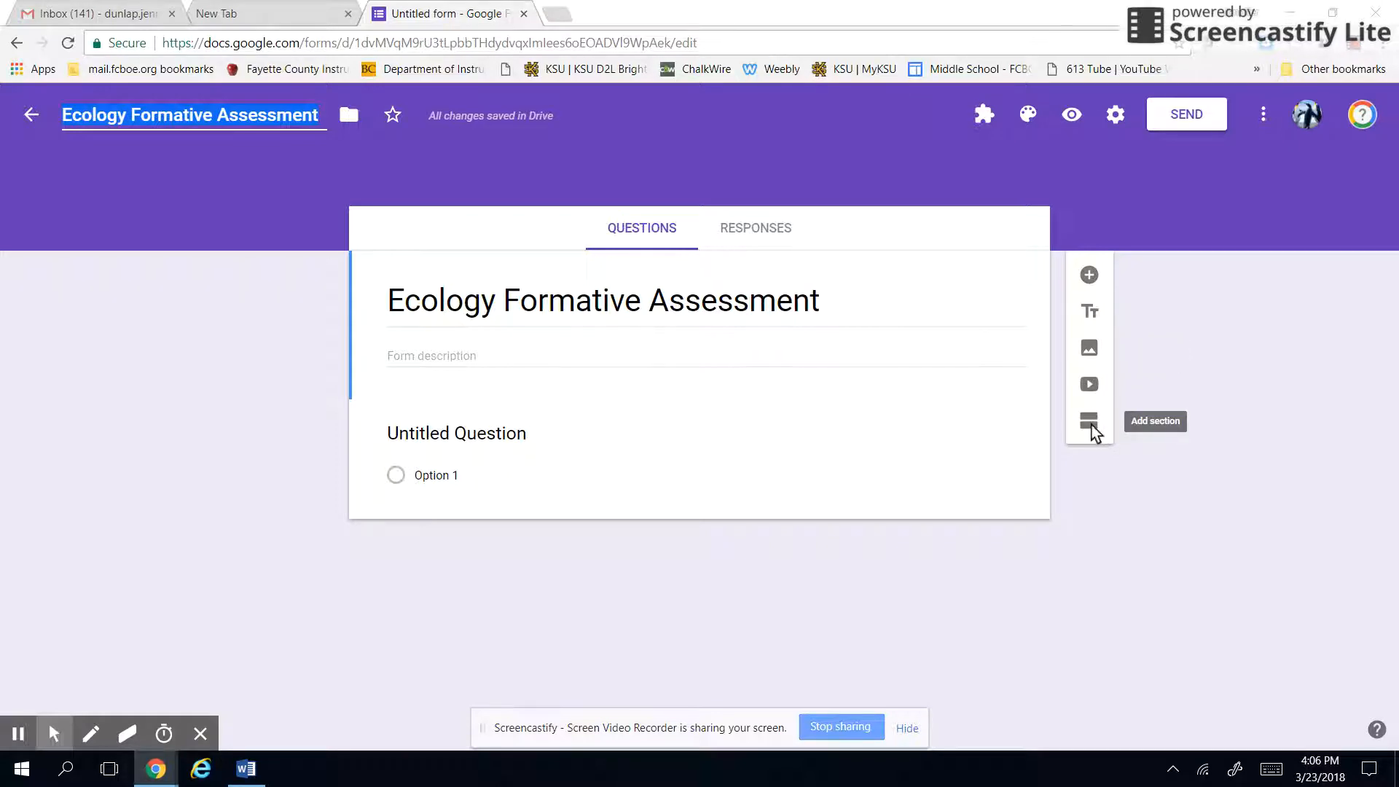
Step: Turn the untitled question into a required short-answer question named "First Name"
left_click(442, 432)
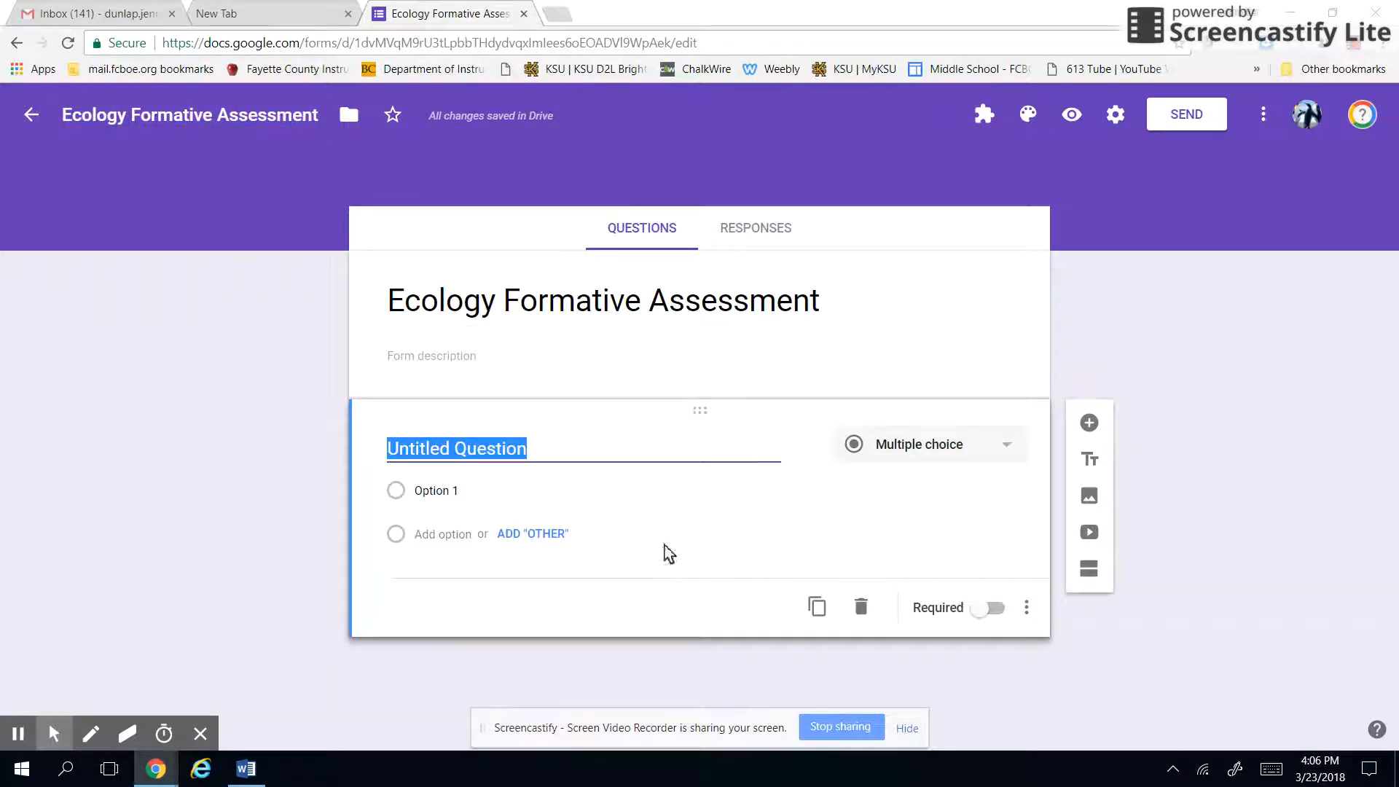
type("First Name")
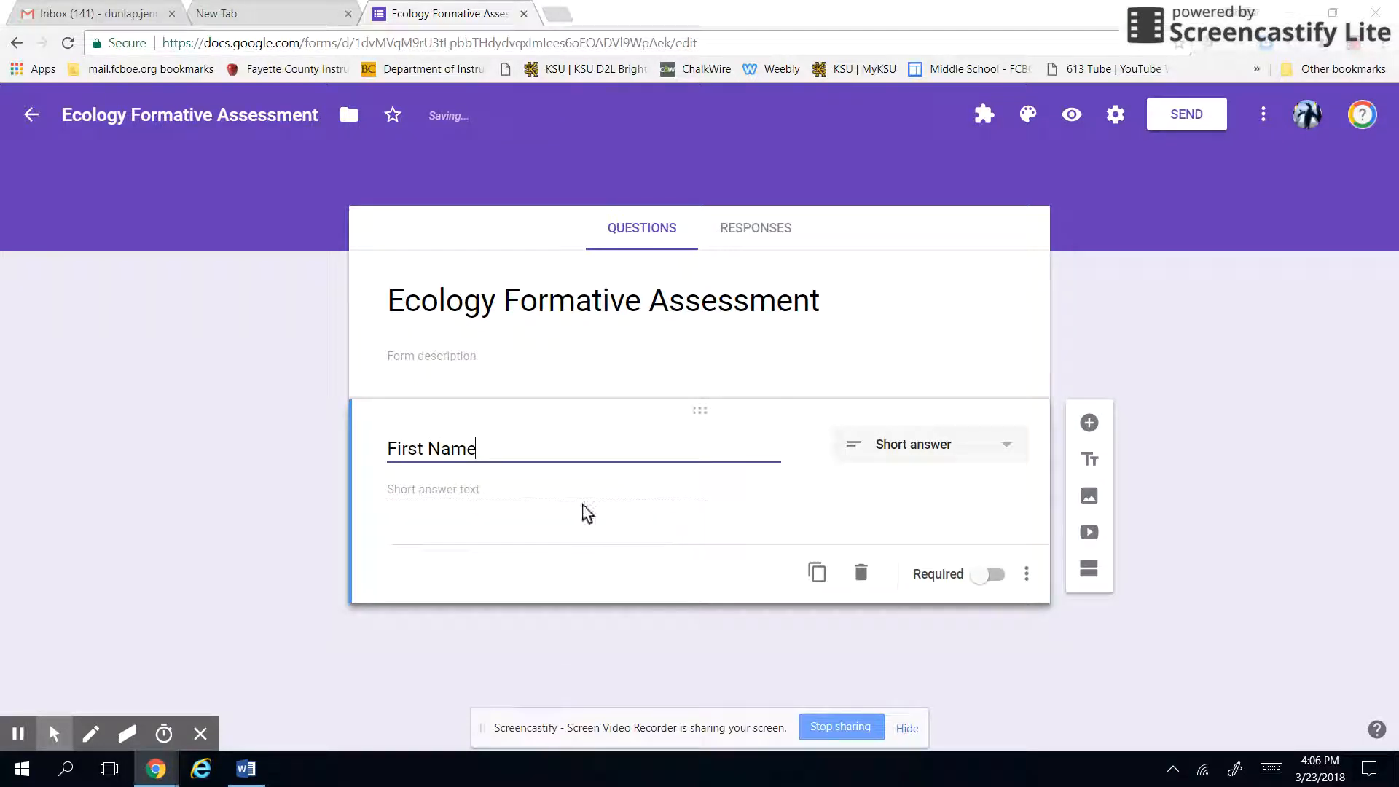
left_click(966, 449)
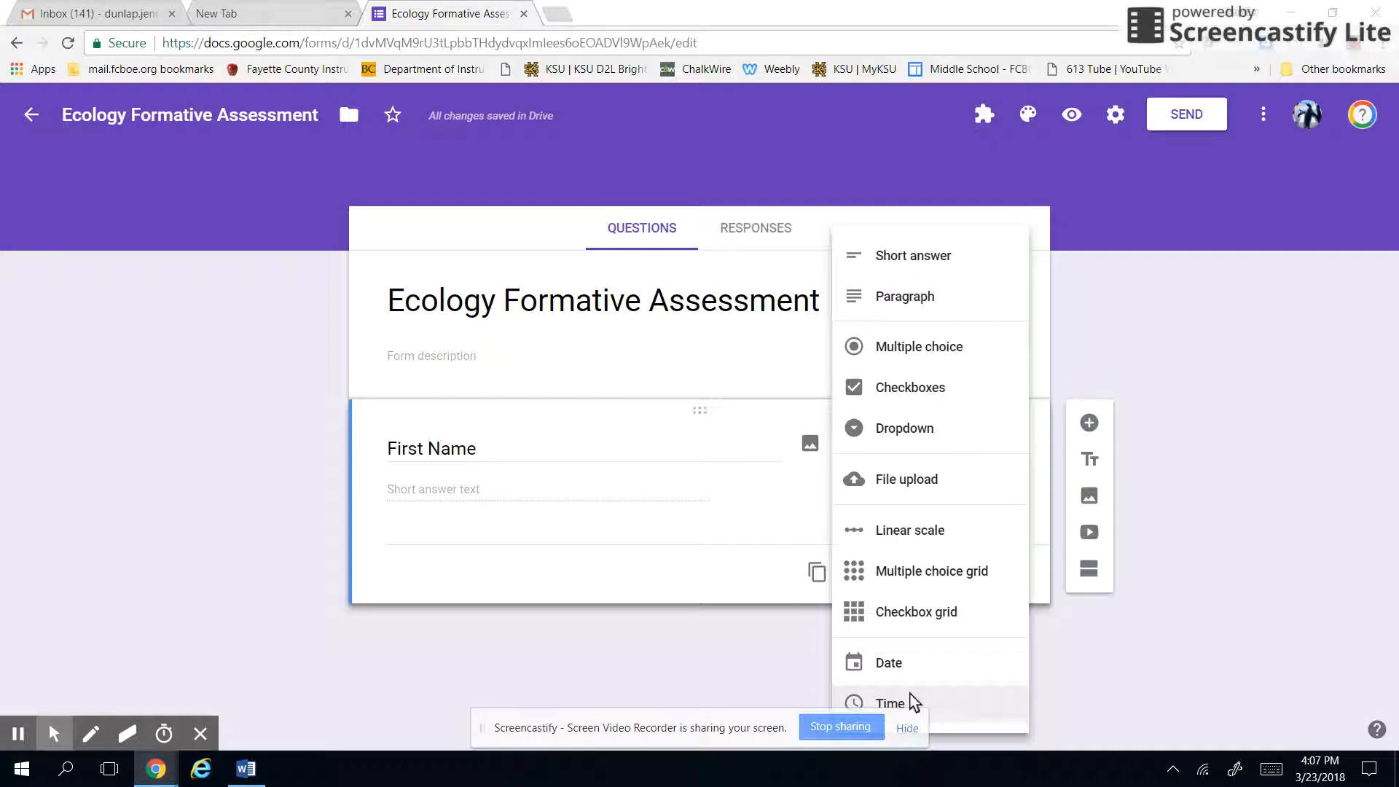
left_click(493, 493)
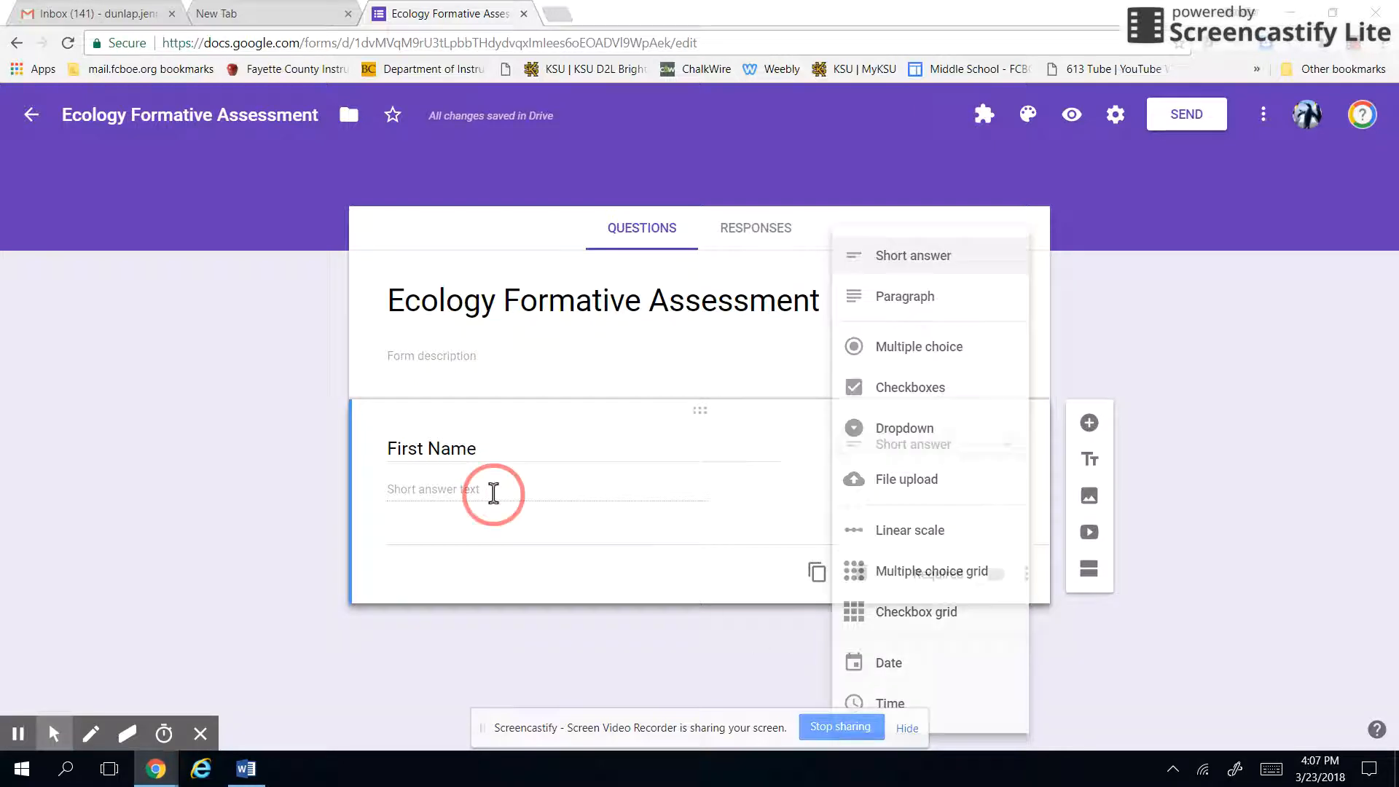
left_click(439, 489)
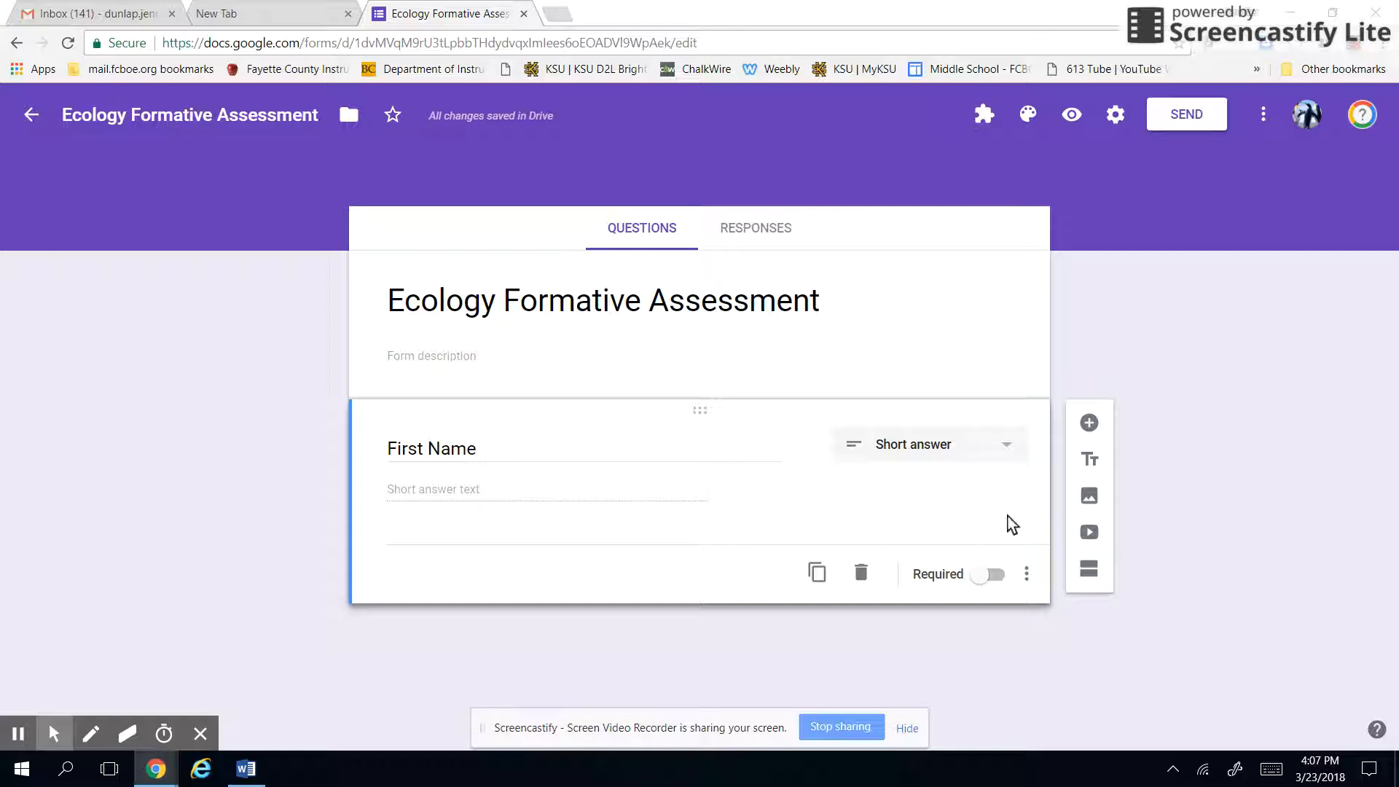
left_click(991, 576)
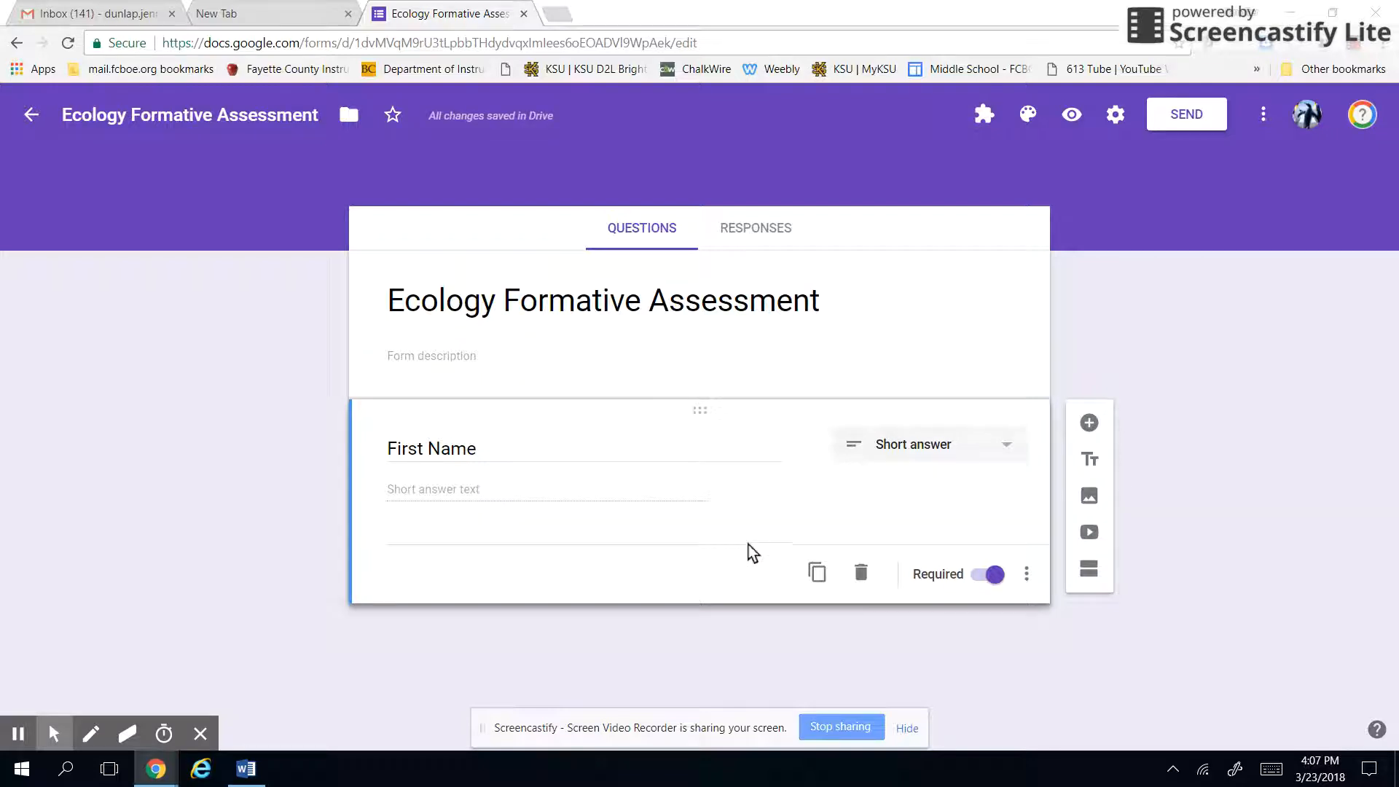
Step: Duplicate the "First Name" question and rename the copy "Last Name"
left_click(817, 576)
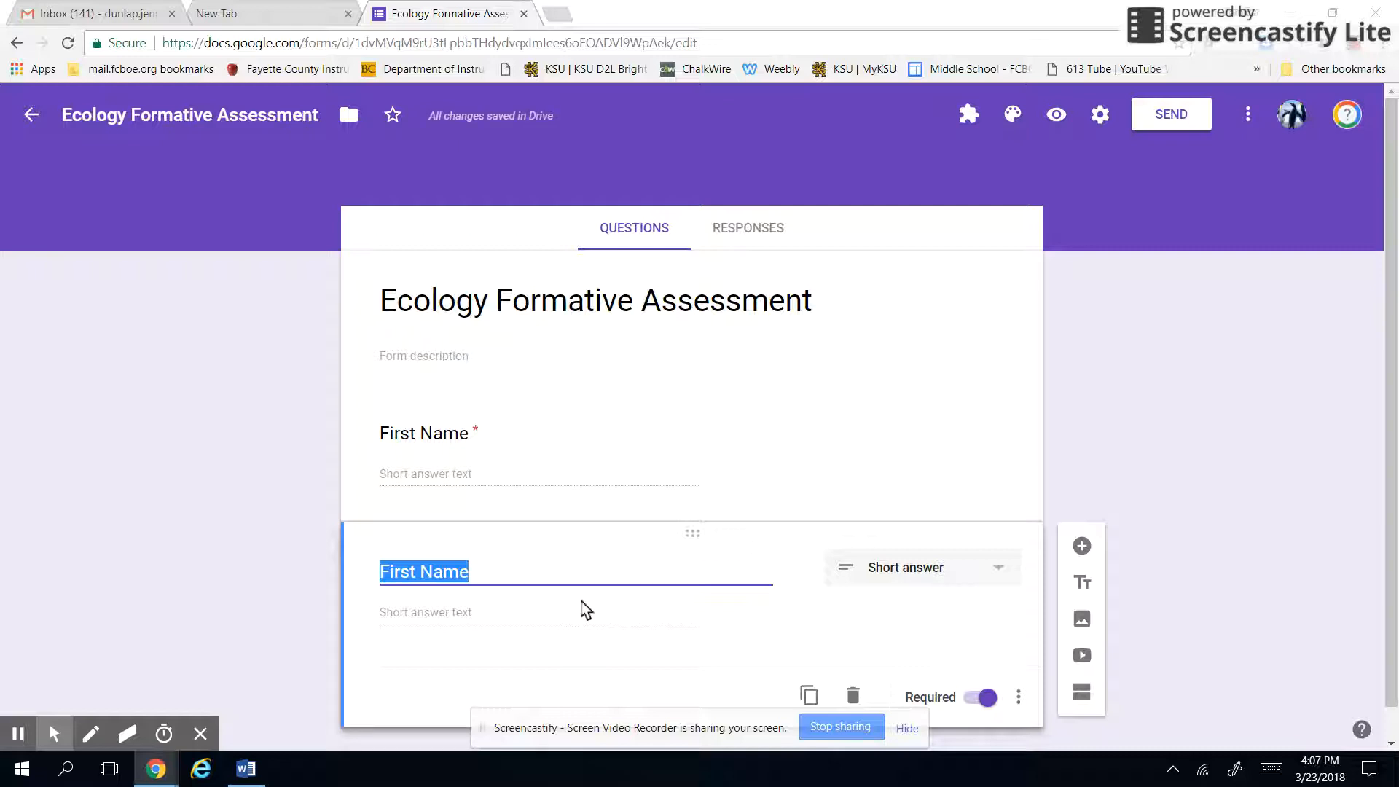
type("Last Name")
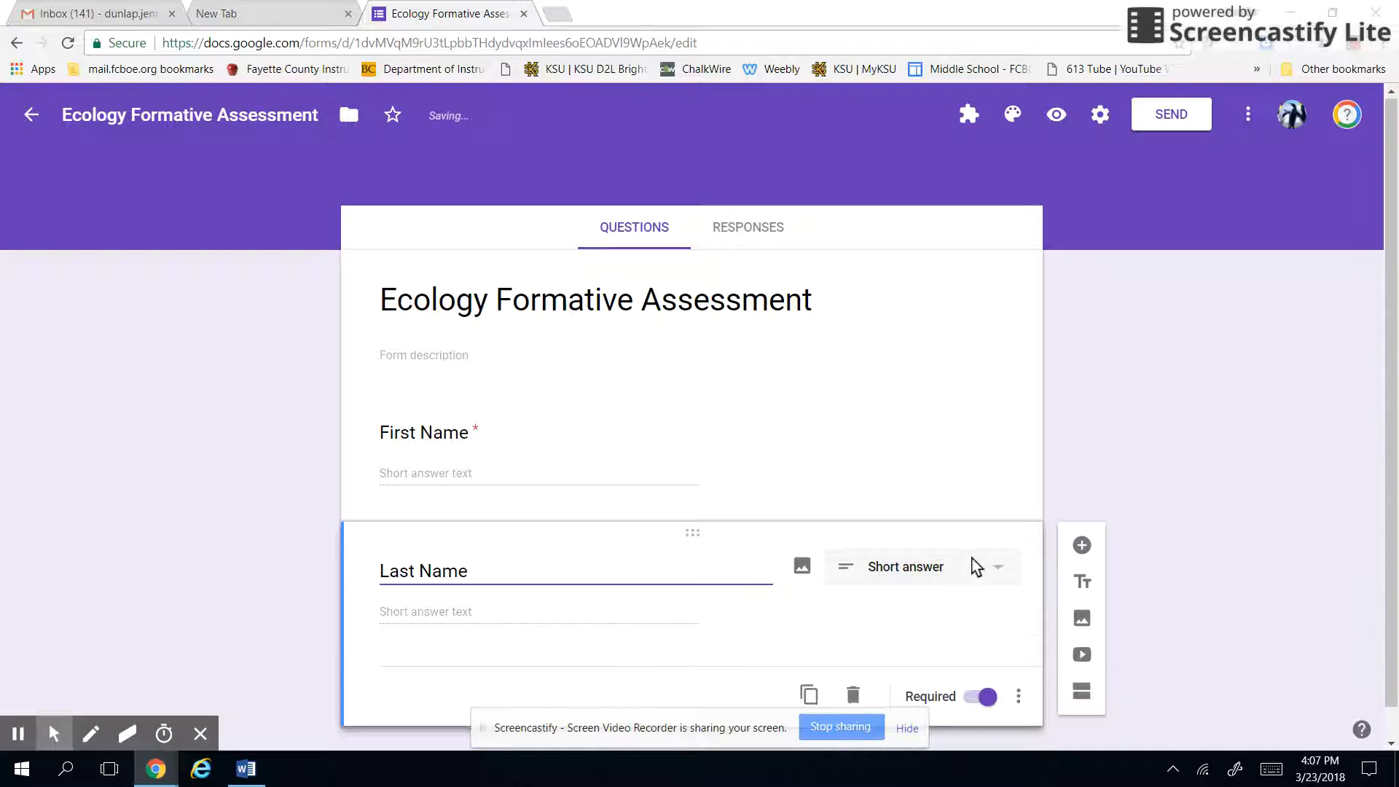
scroll(975, 567, "down", 1)
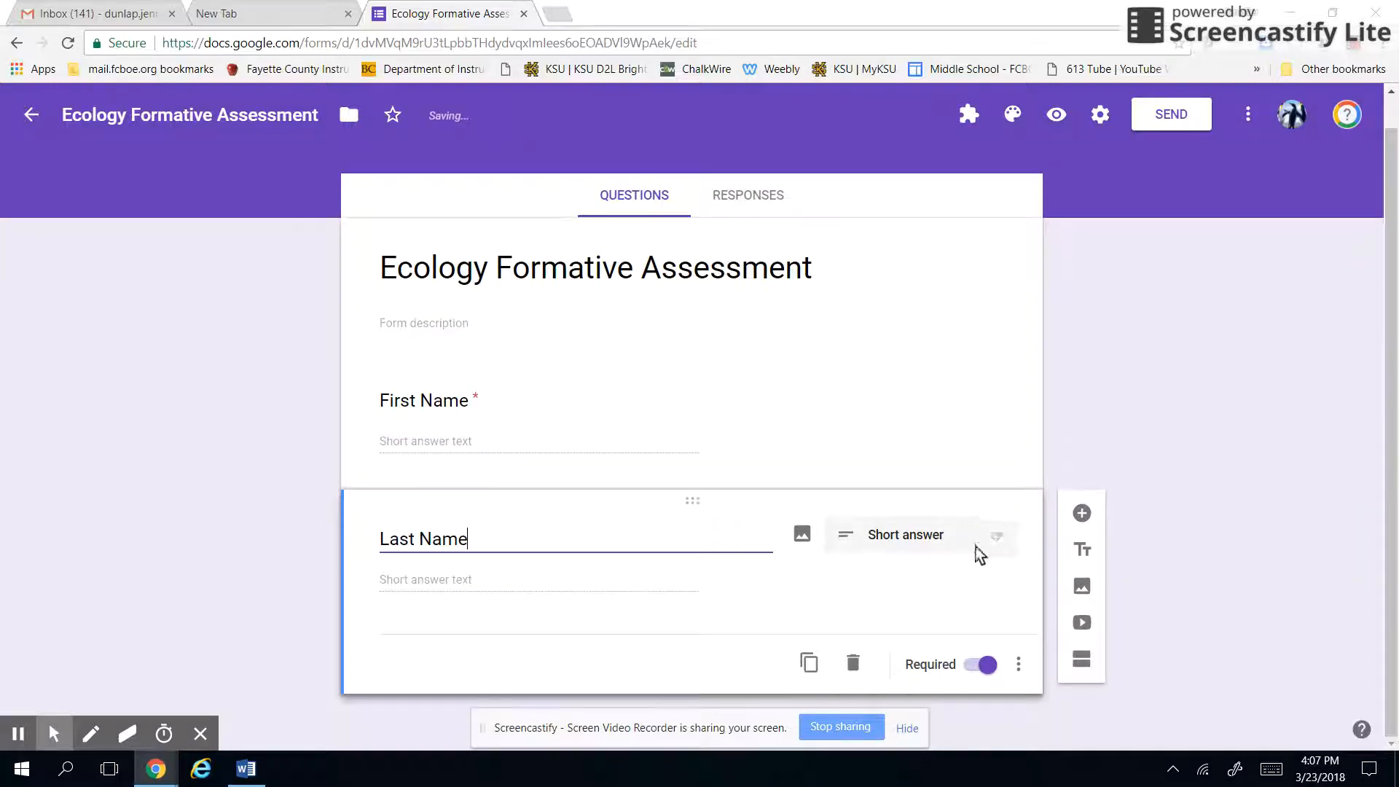
Step: Add a required multiple-choice question "Class Period" with the options 1st, 2nd, 6th and 7th
left_click(1083, 514)
type("Class Period")
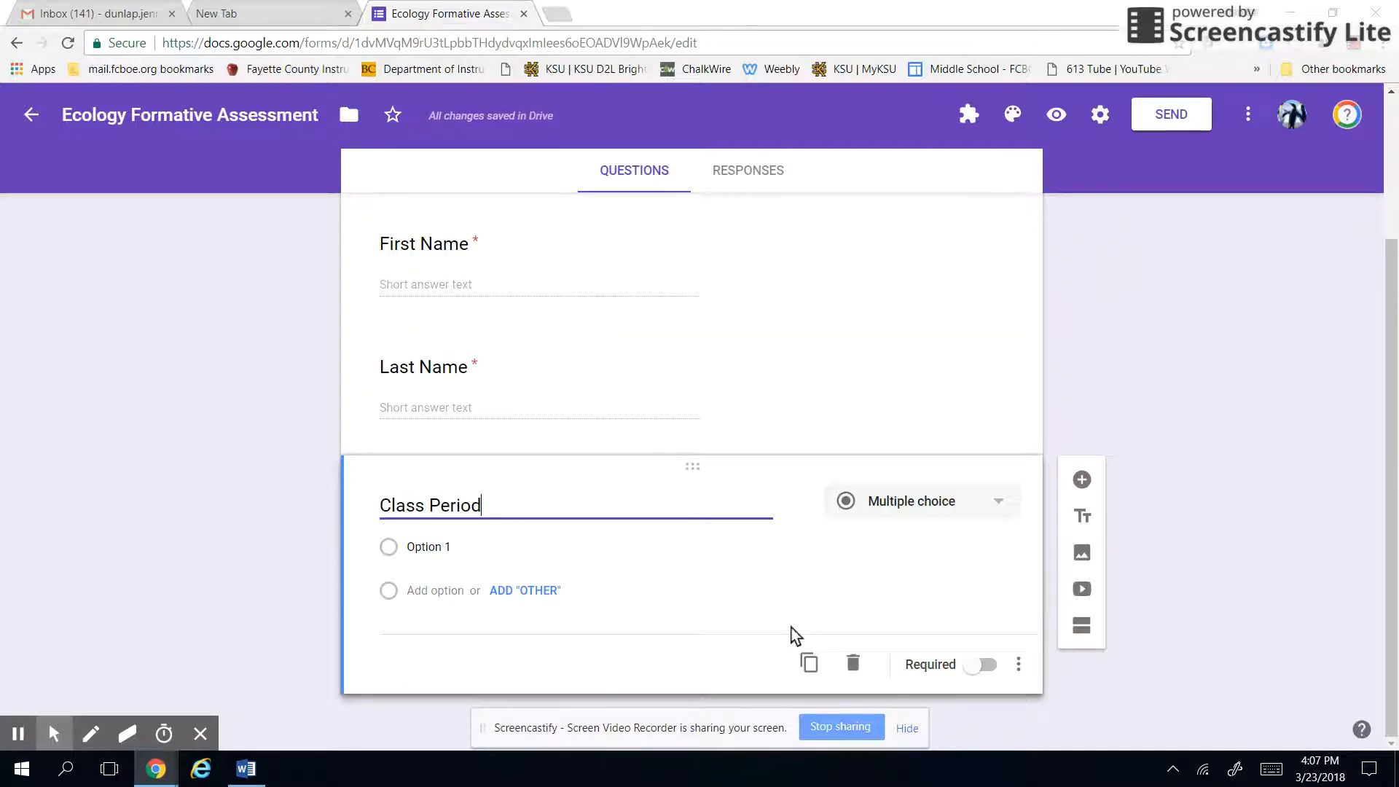
left_click(463, 548)
type("1st")
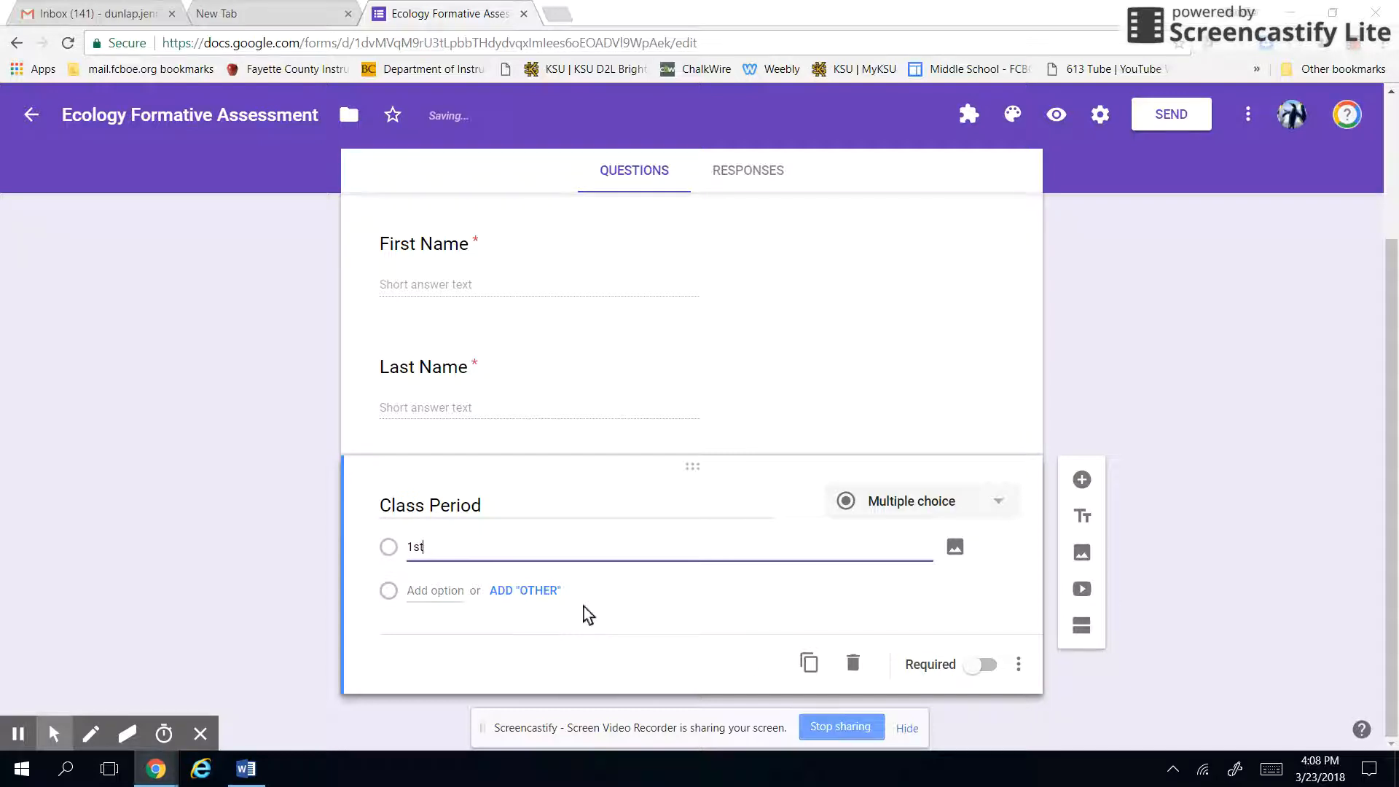
key("Return")
type("2nd")
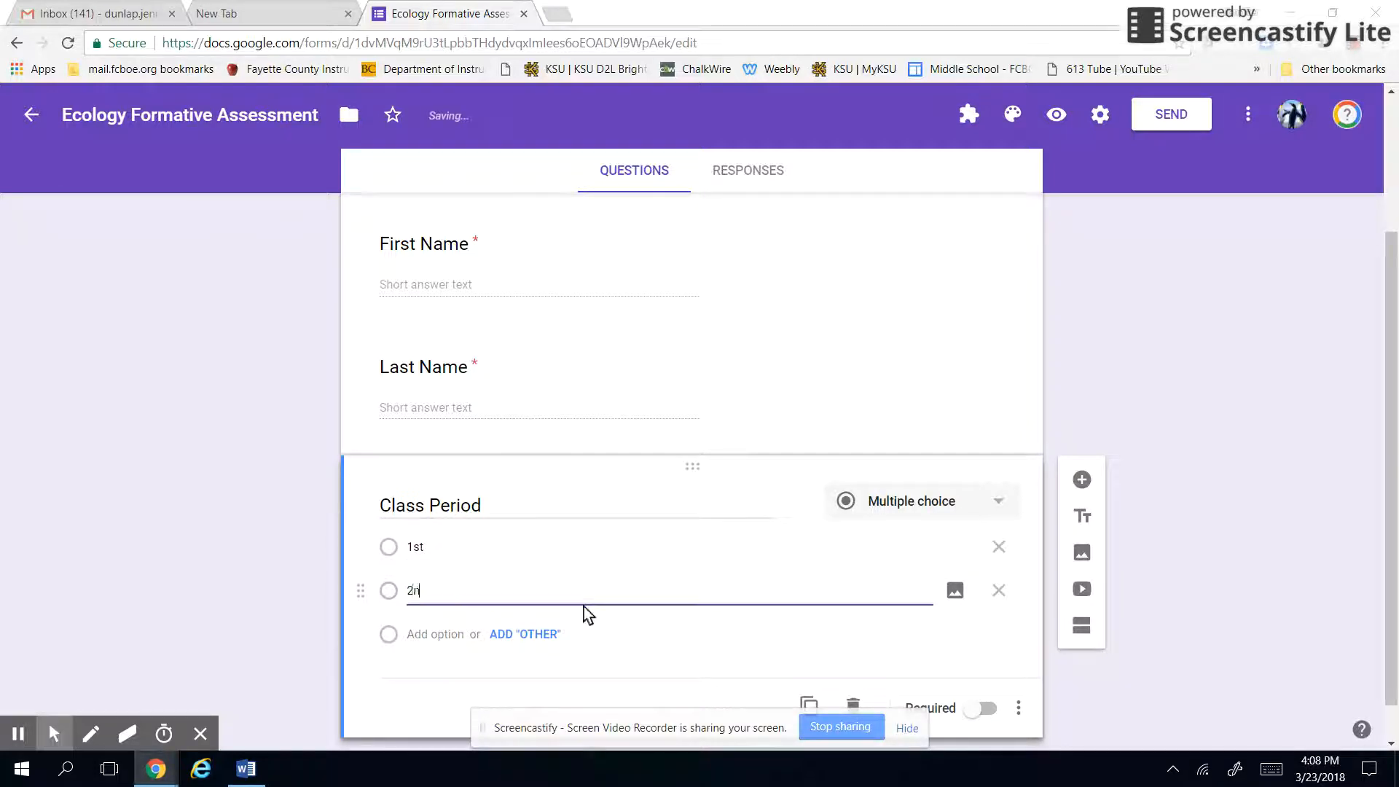
key("Return")
type("6th")
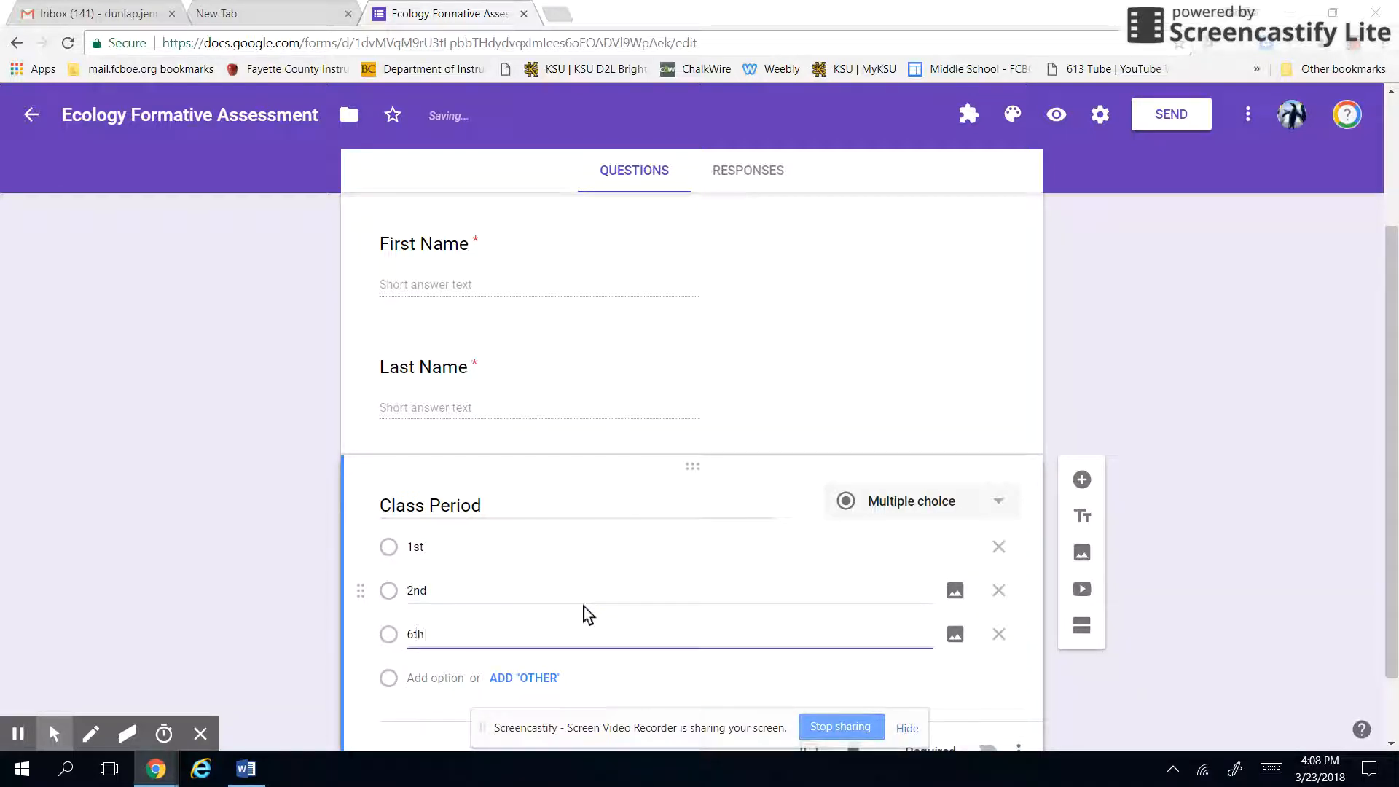
key("Return")
type("7")
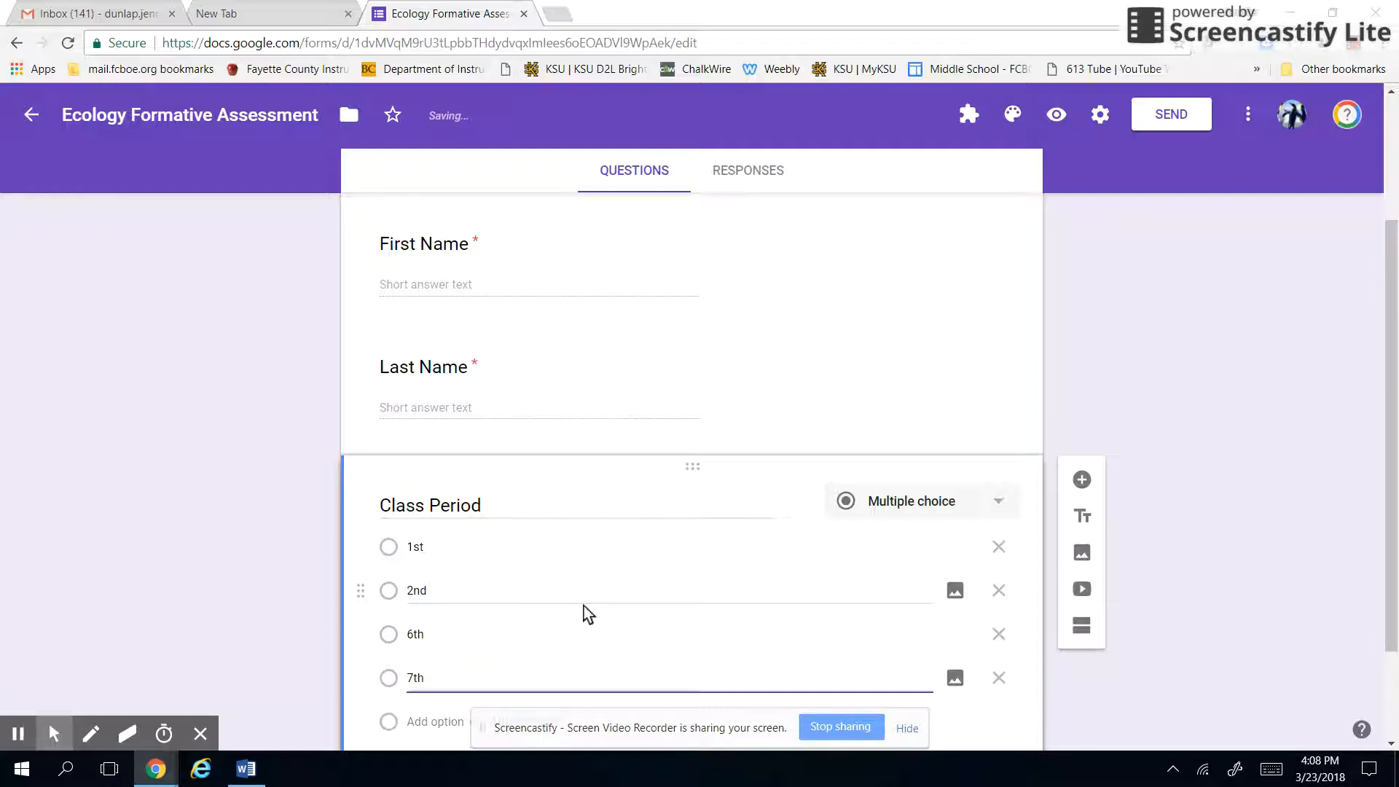
type("th")
scroll(843, 547, "down", 2)
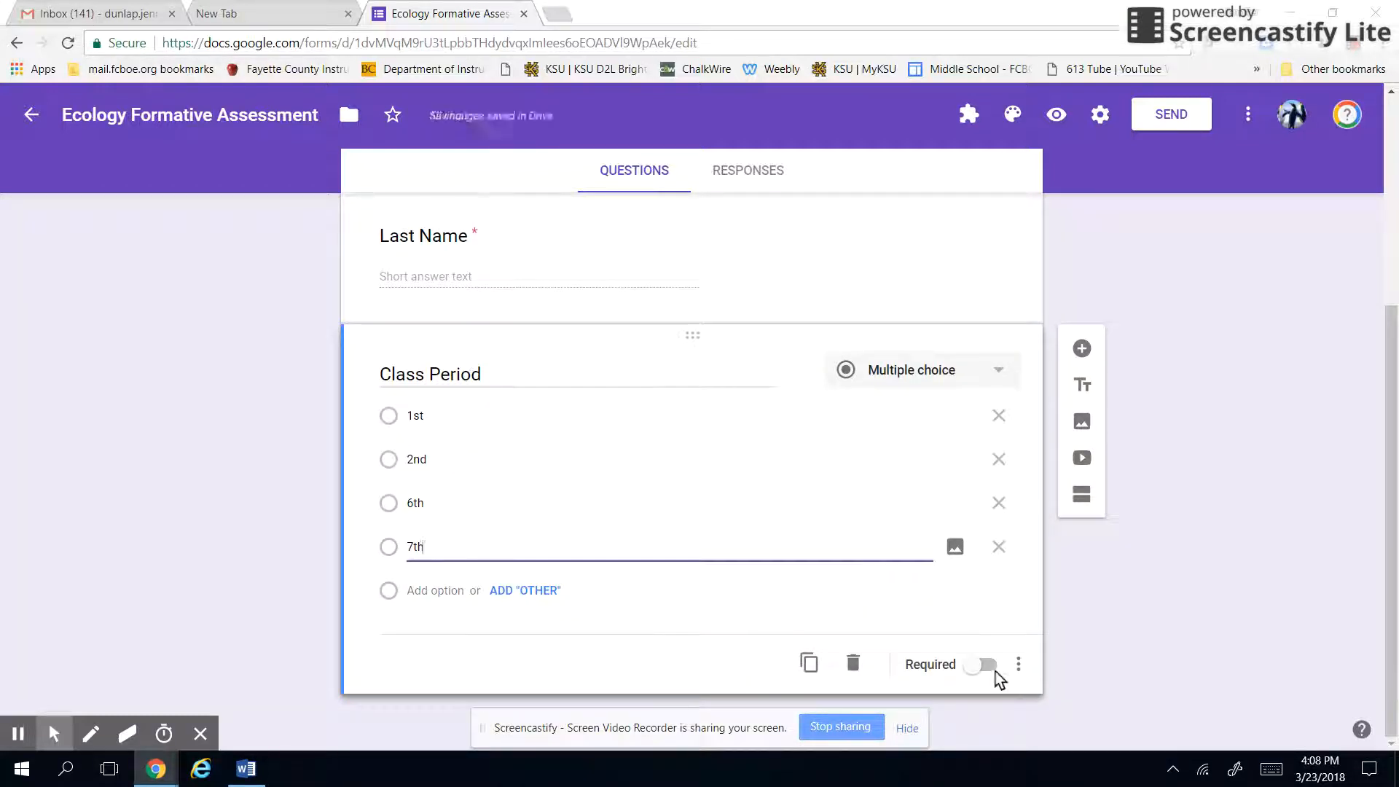
left_click(986, 670)
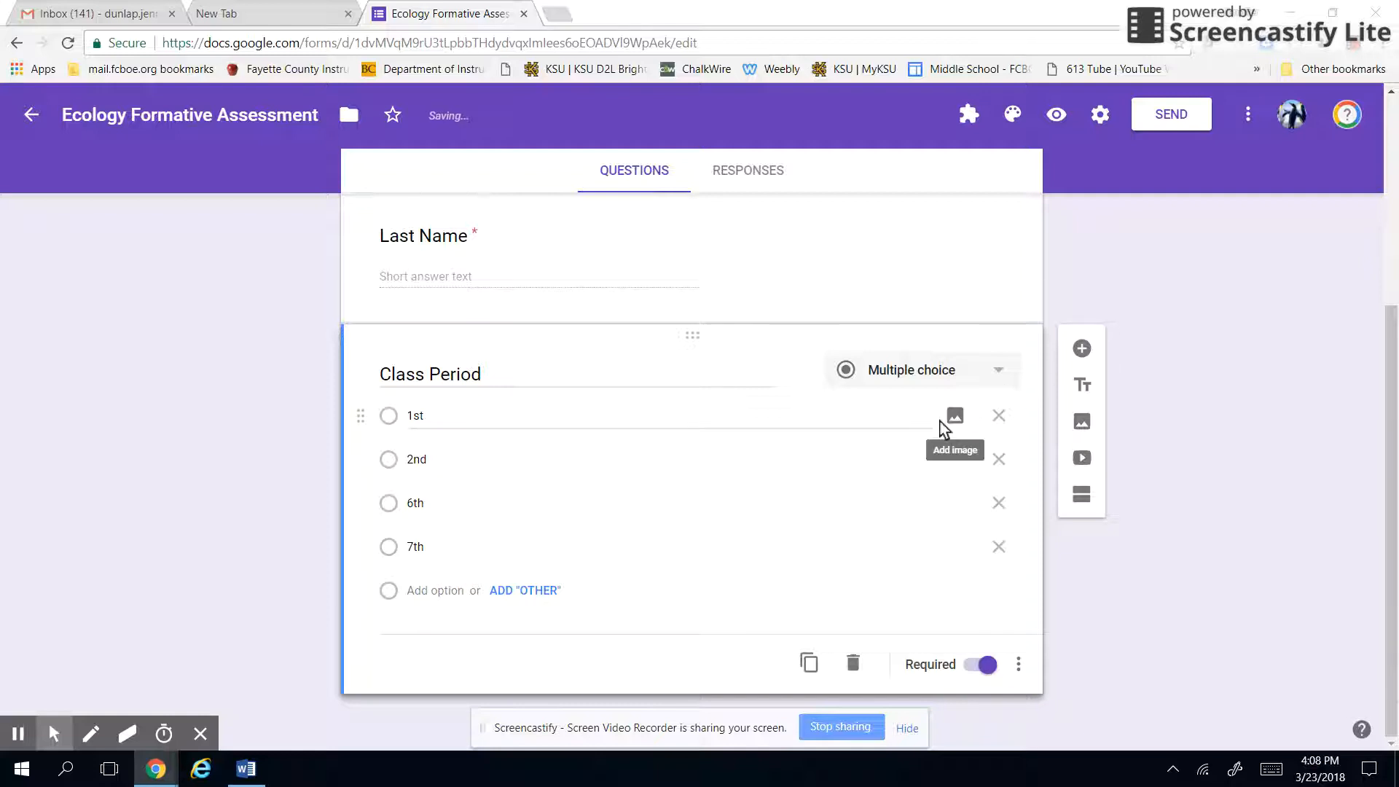
Step: Add a new section after the Class Period question and title it "Multiple Choice Questions"
scroll(909, 525, "up", 4)
scroll(616, 473, "down", 4)
scroll(599, 446, "up", 3)
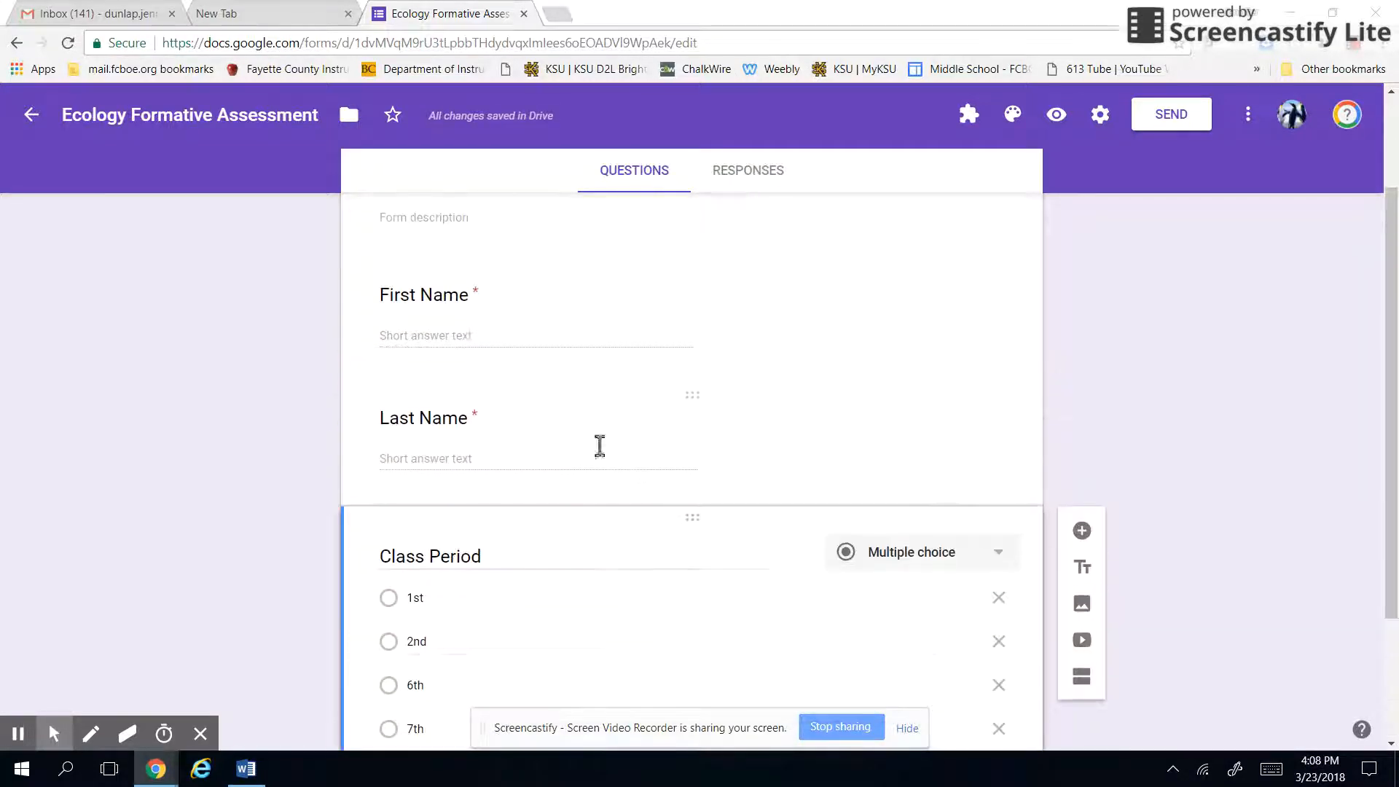
scroll(1093, 585, "down", 3)
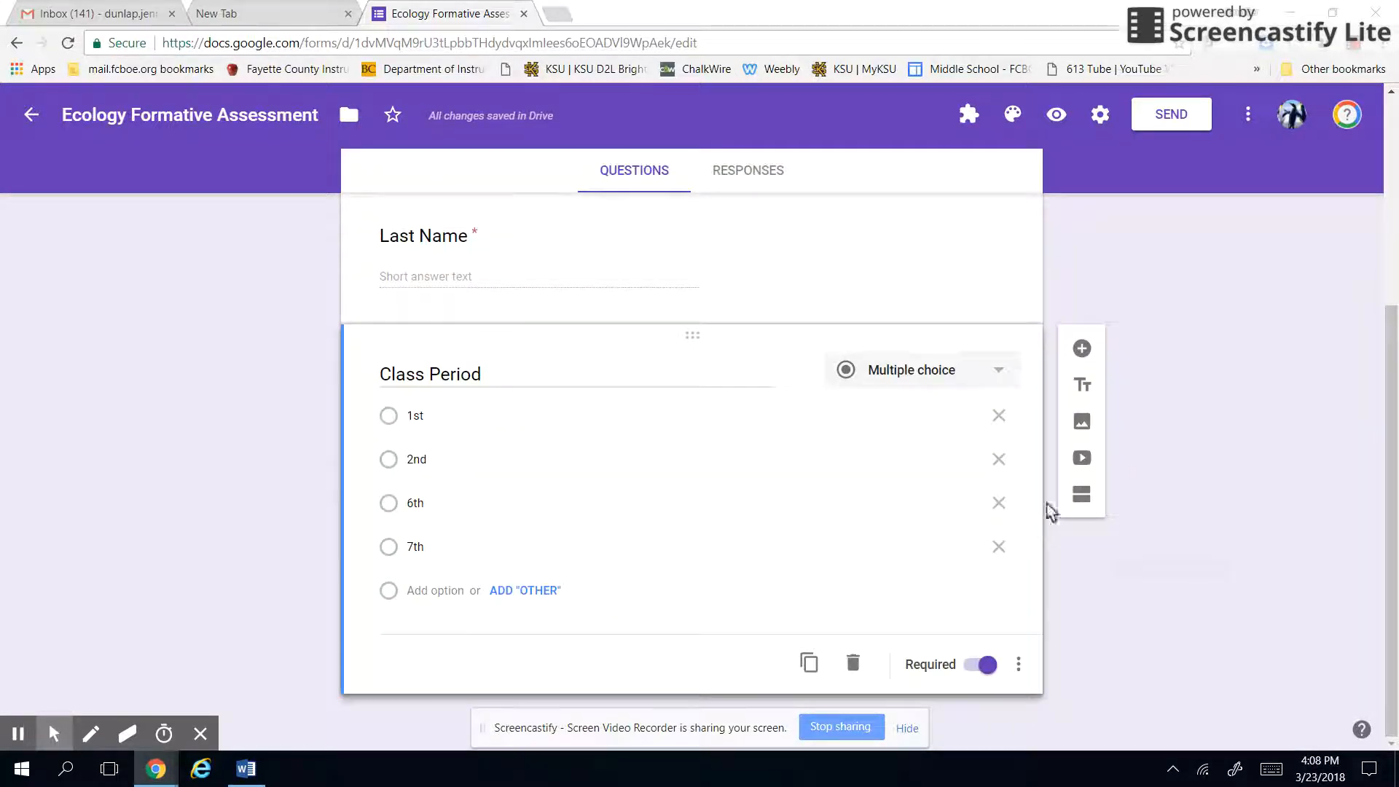
left_click(1082, 495)
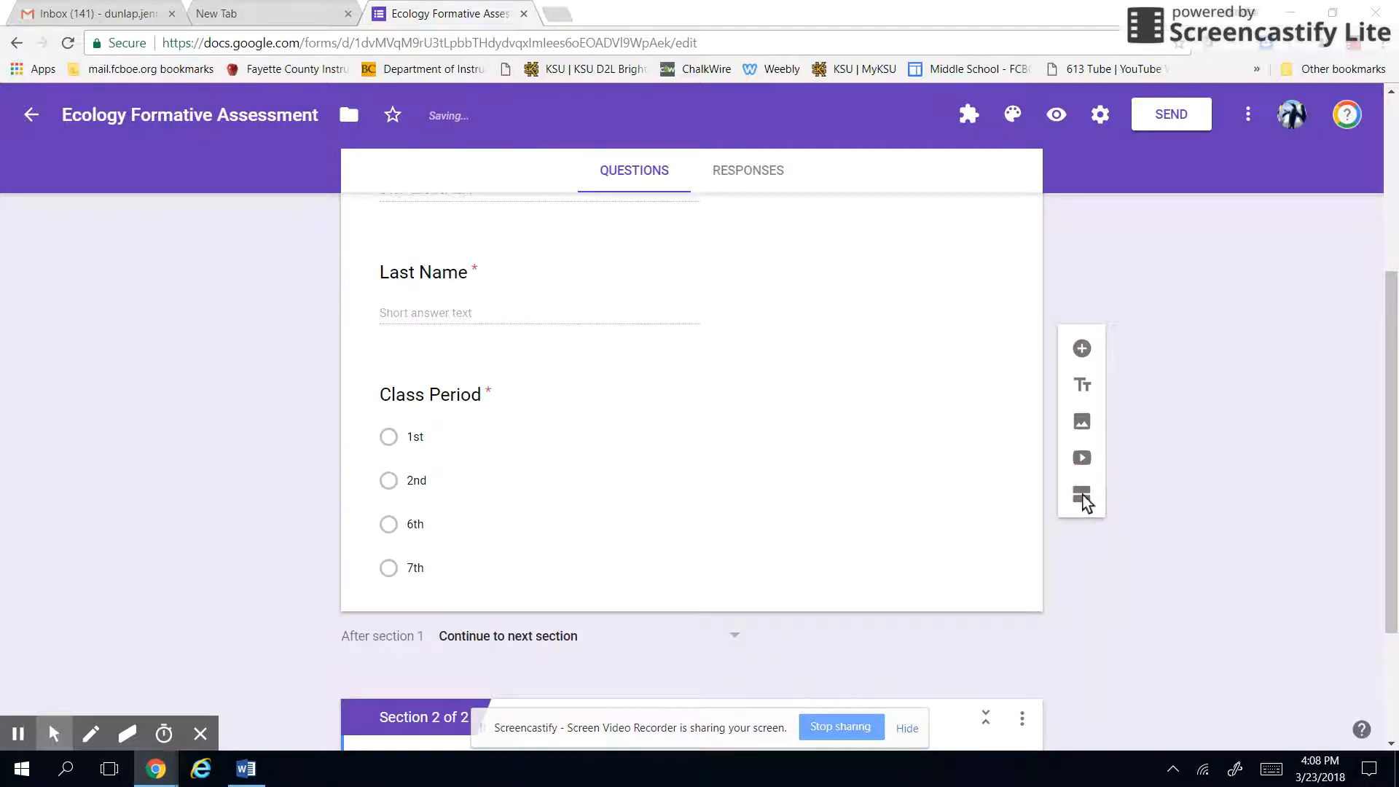
scroll(700, 583, "down", 2)
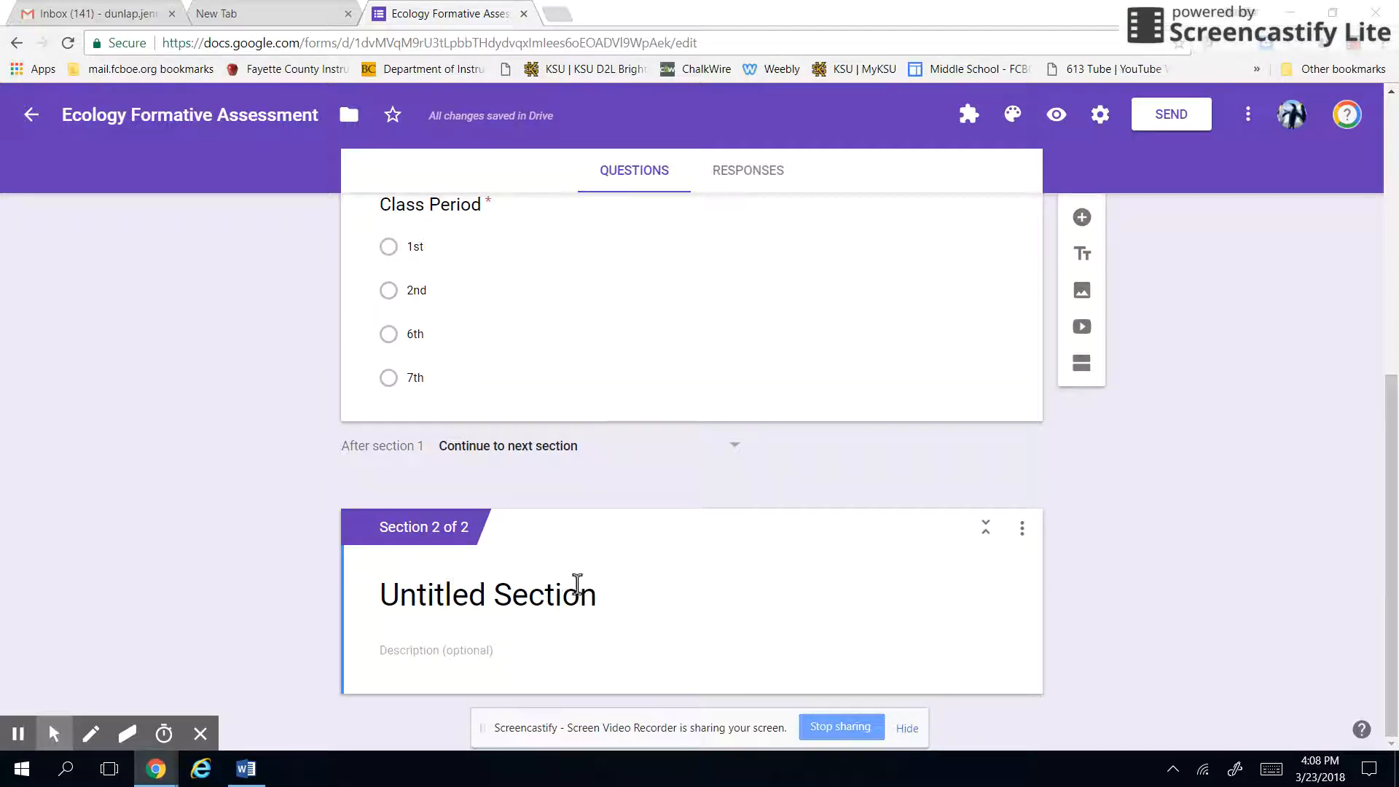
left_click(537, 592)
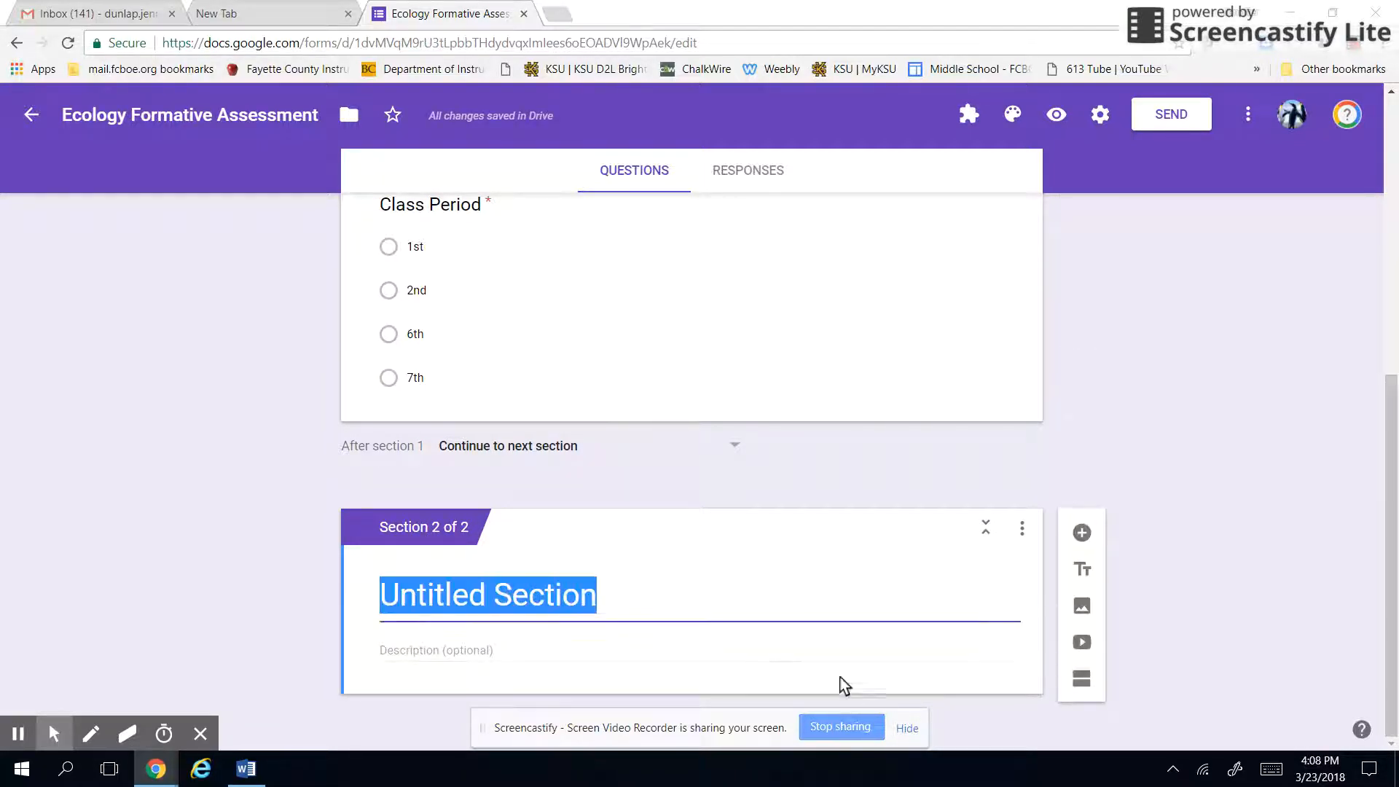
type("Mult")
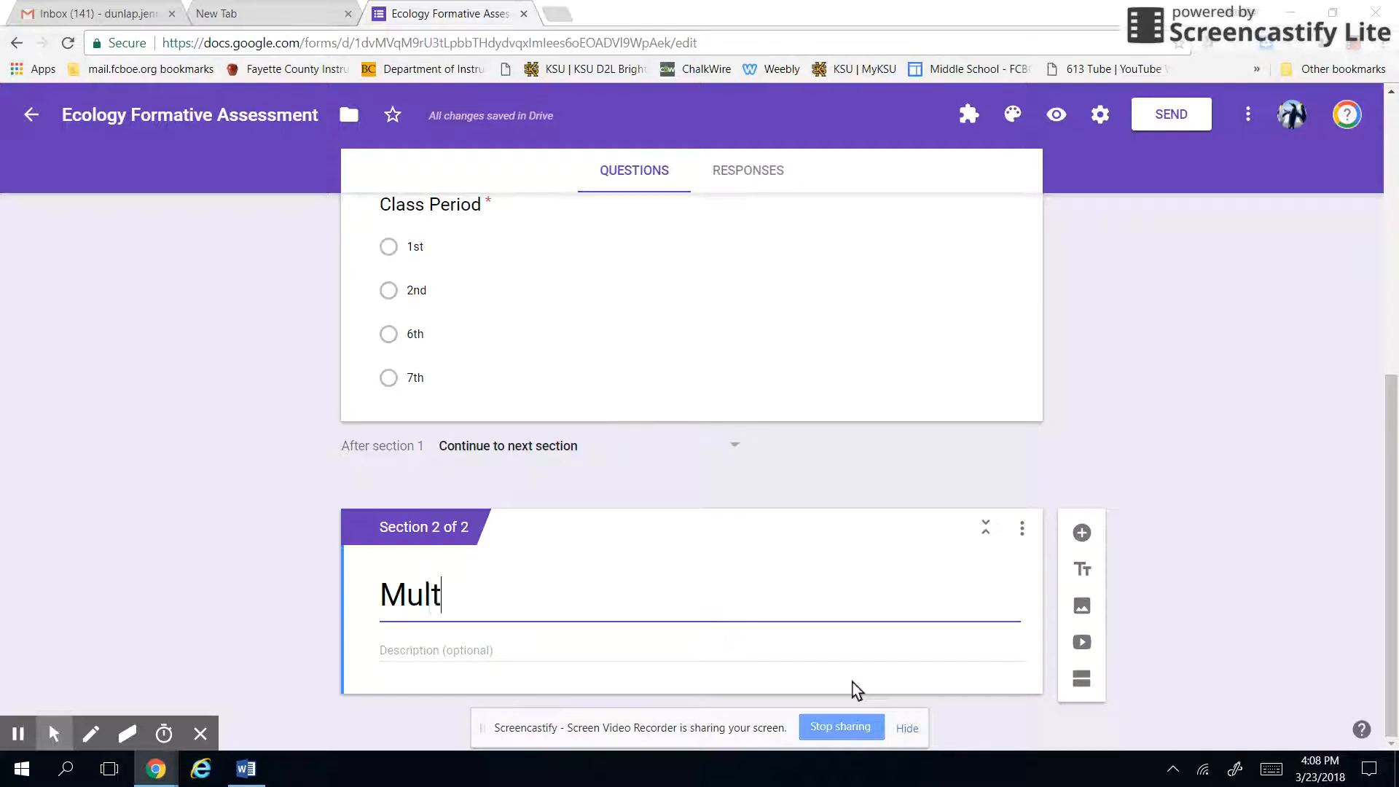
type("iple Choice")
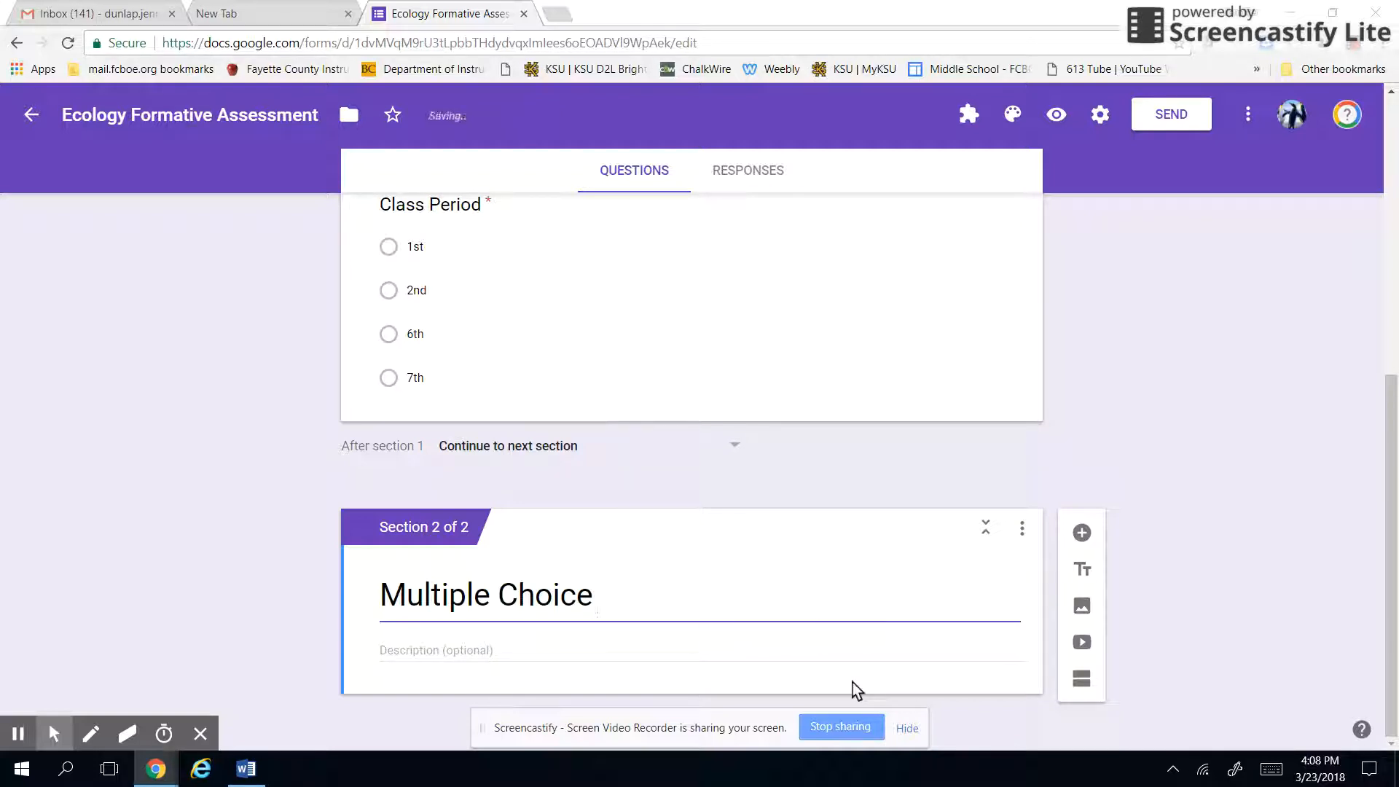
type(" Questions")
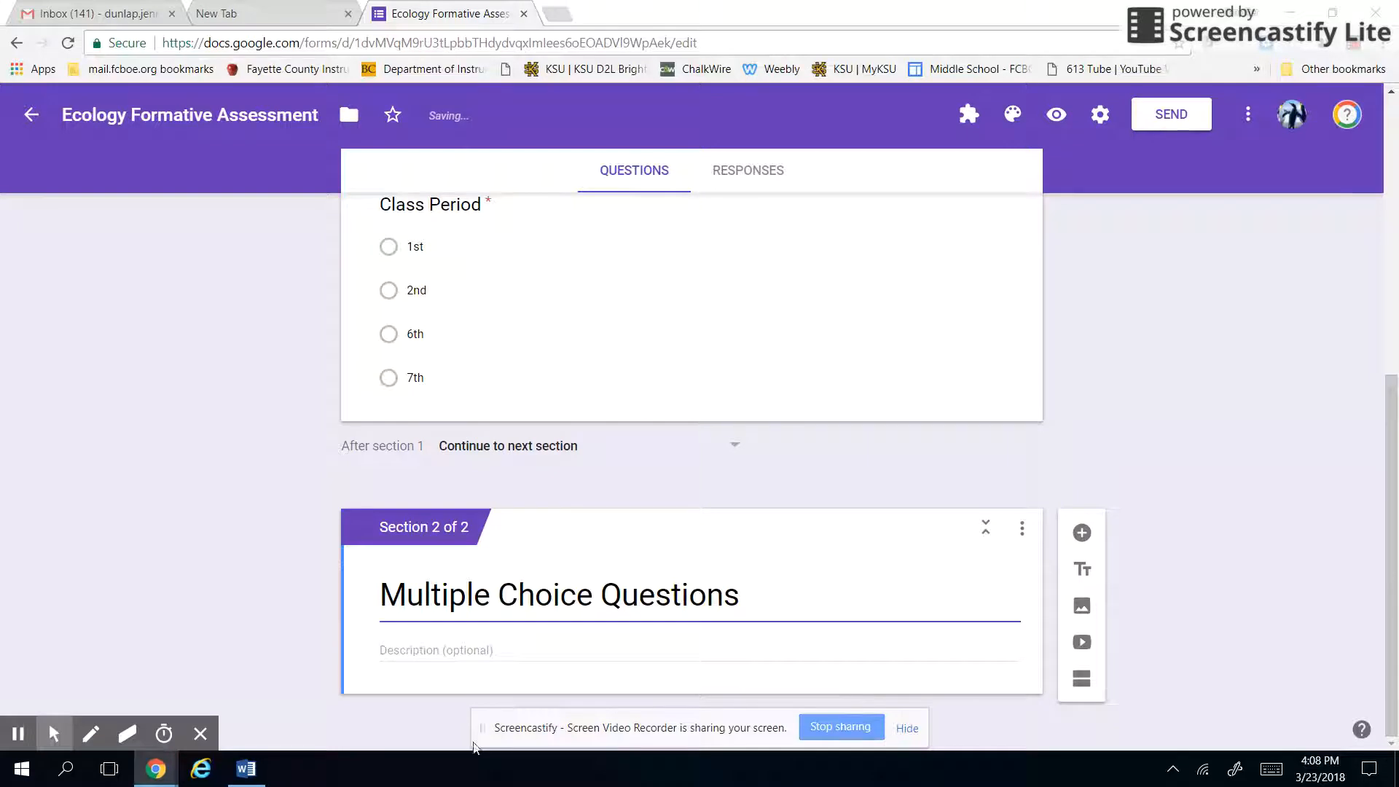
Step: Enter the section description "Read each question carefully and choose the BEST option."
left_click(480, 650)
type("Read w")
type("ach question carefully and choose the BEST option.")
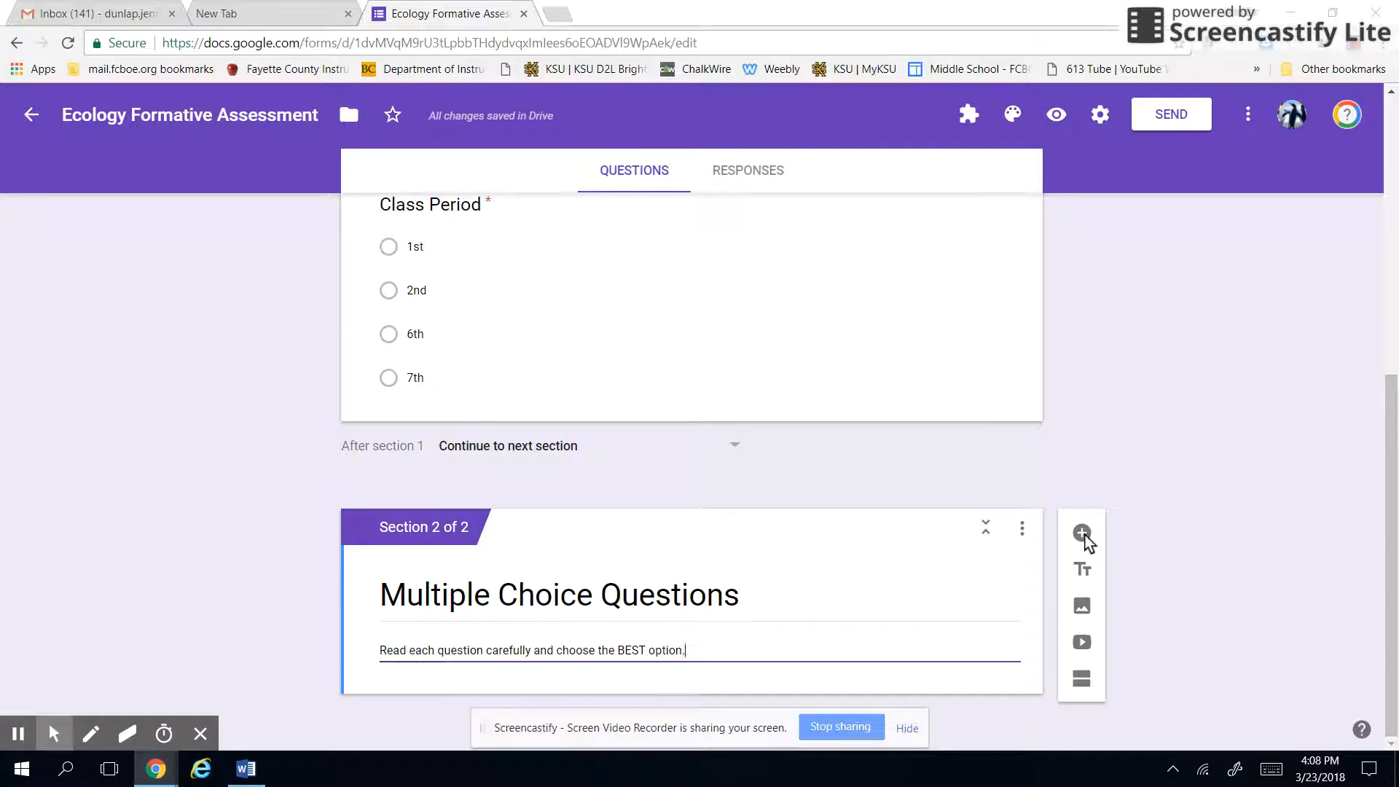
Step: Add a question that starts "1. In an aquatic ecosystem, the amount of sunlight decreases as the depth of the ocean increases."
left_click(1082, 532)
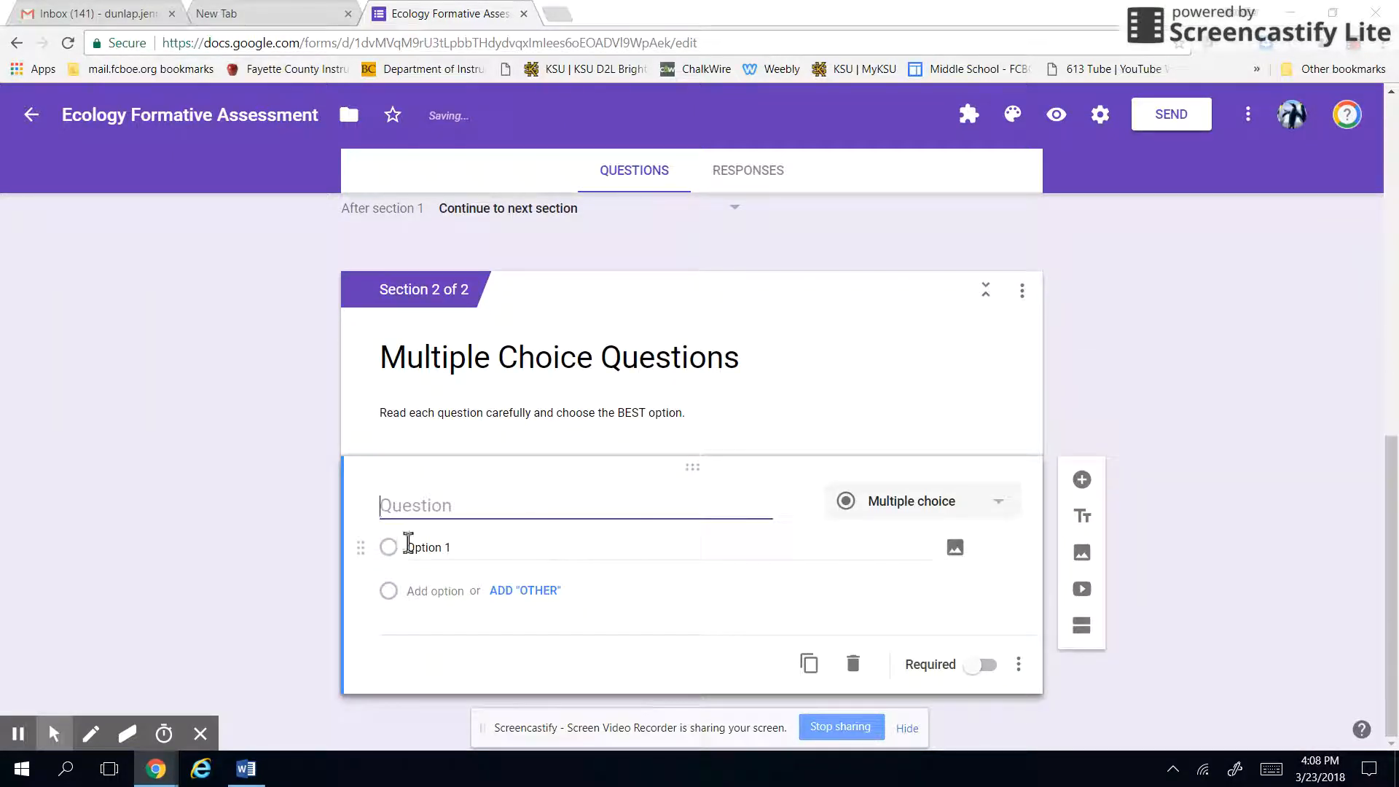
type("1")
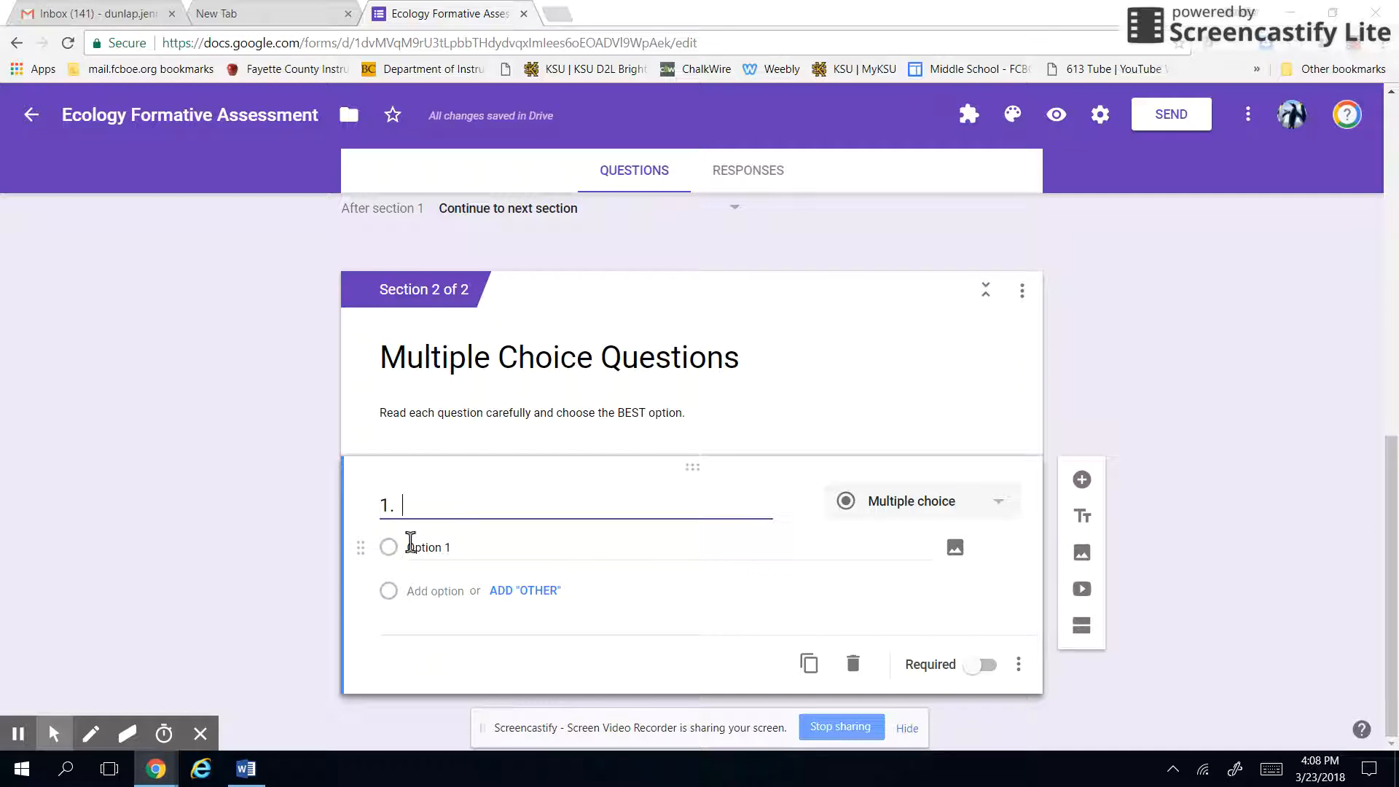
type(".  In an aquatic ecosystem,")
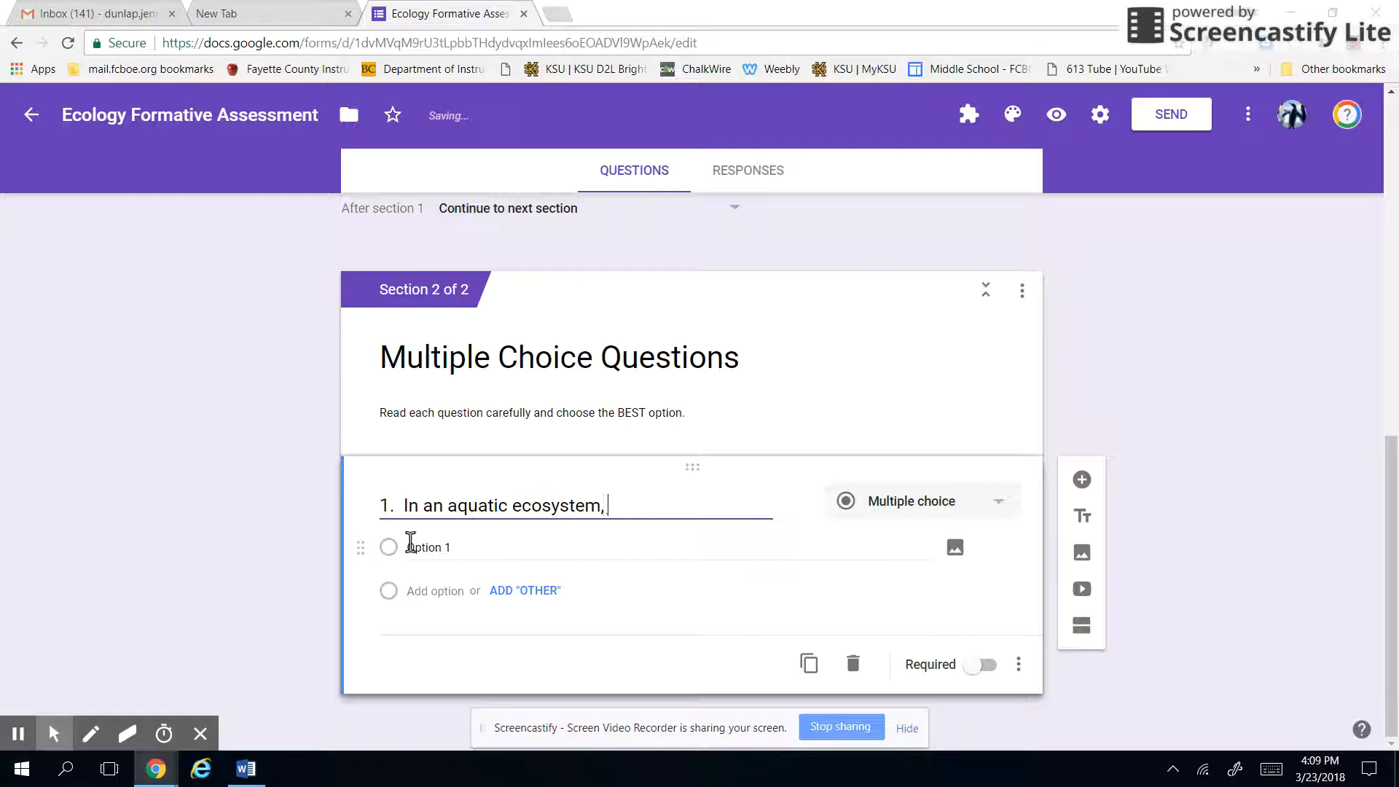
type("the amount of sunlight dec")
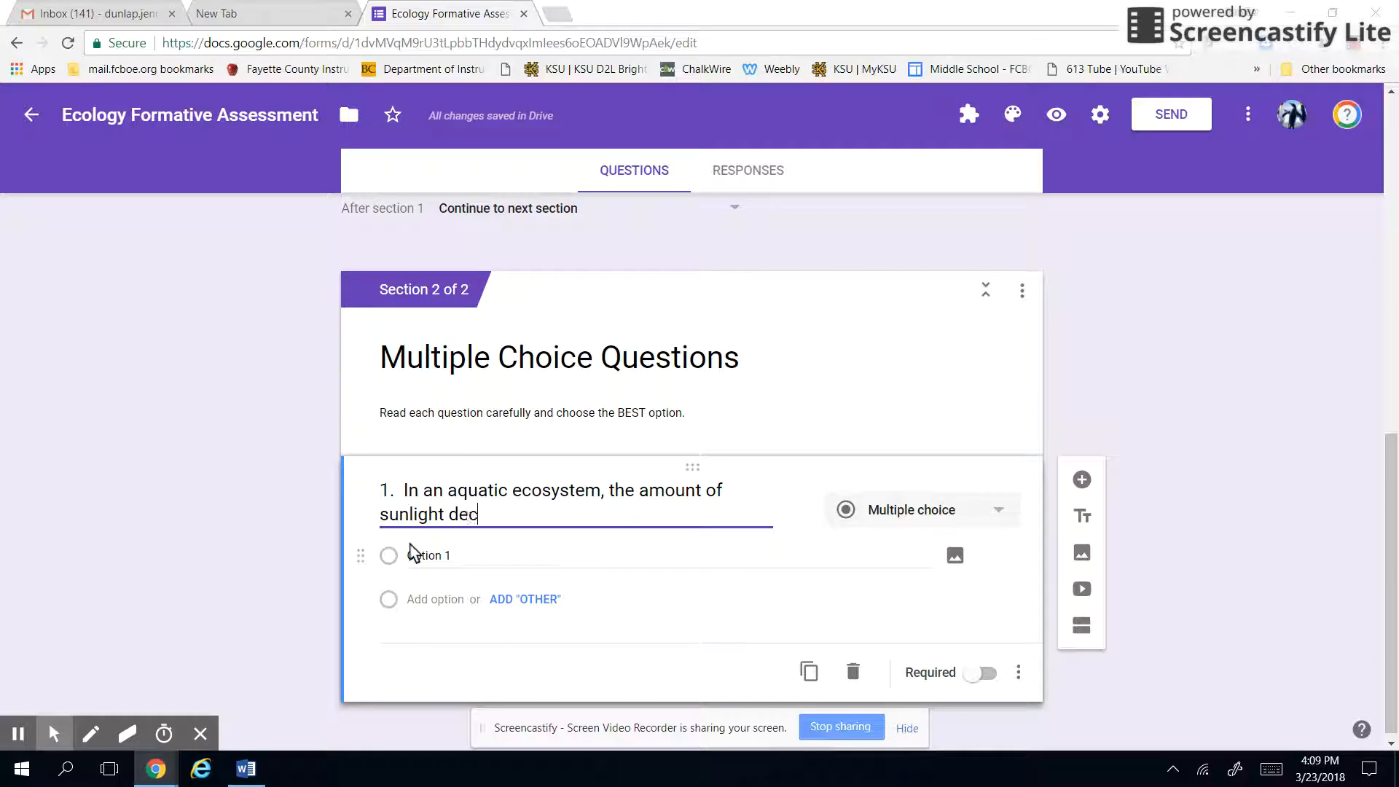
type("reases as the depth of the ocea")
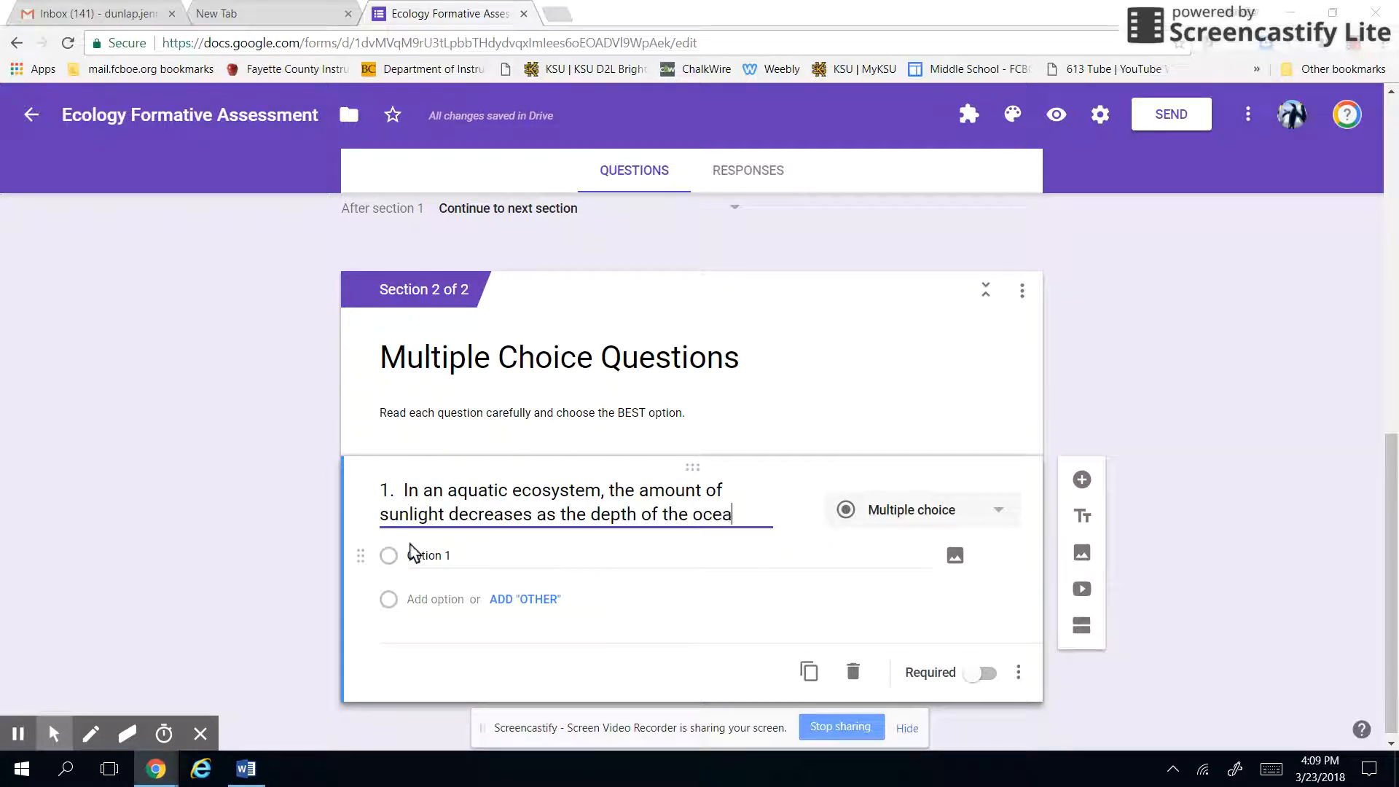
type("n increases.")
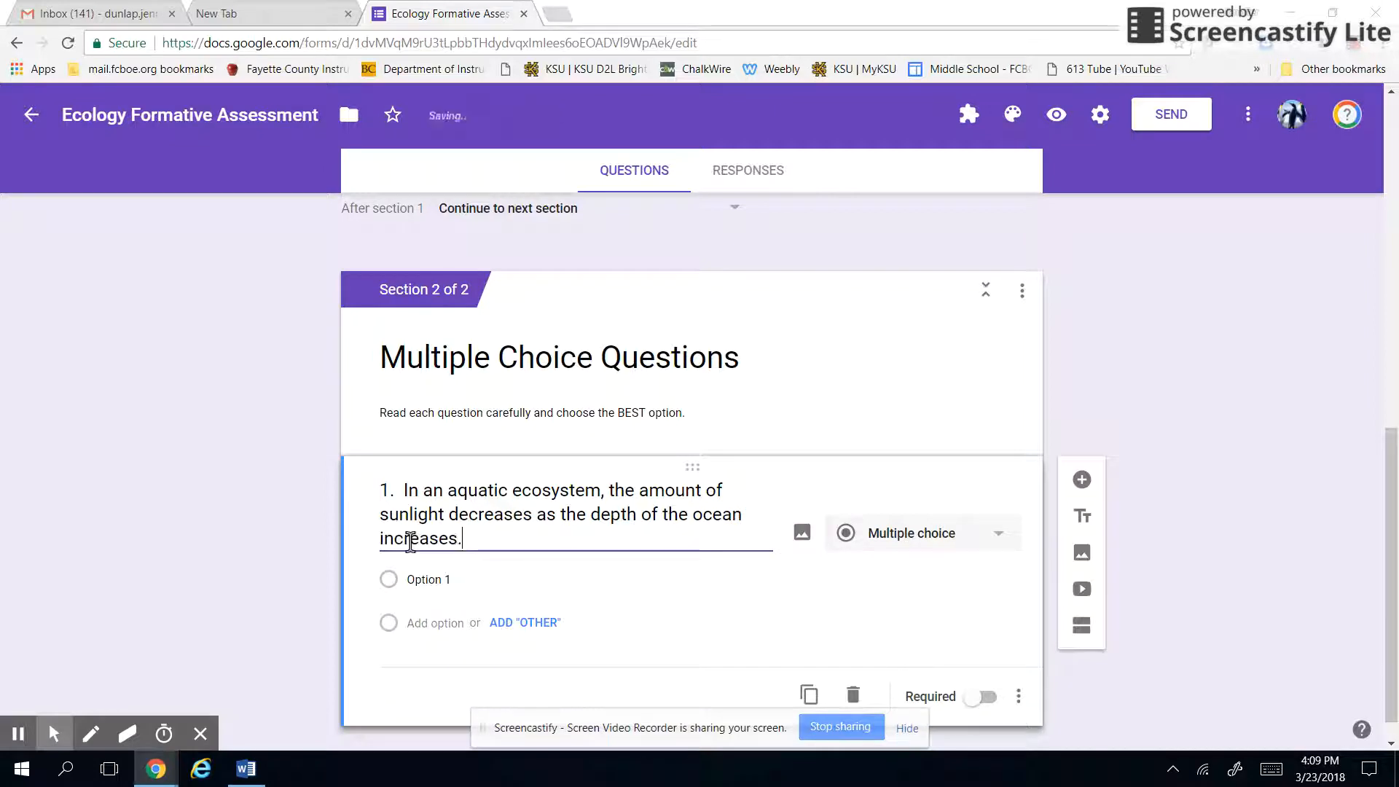
Step: Complete the text of question 1 with "Why are there fewer producers in the bottom of the ocean?"
type("  Why are there few")
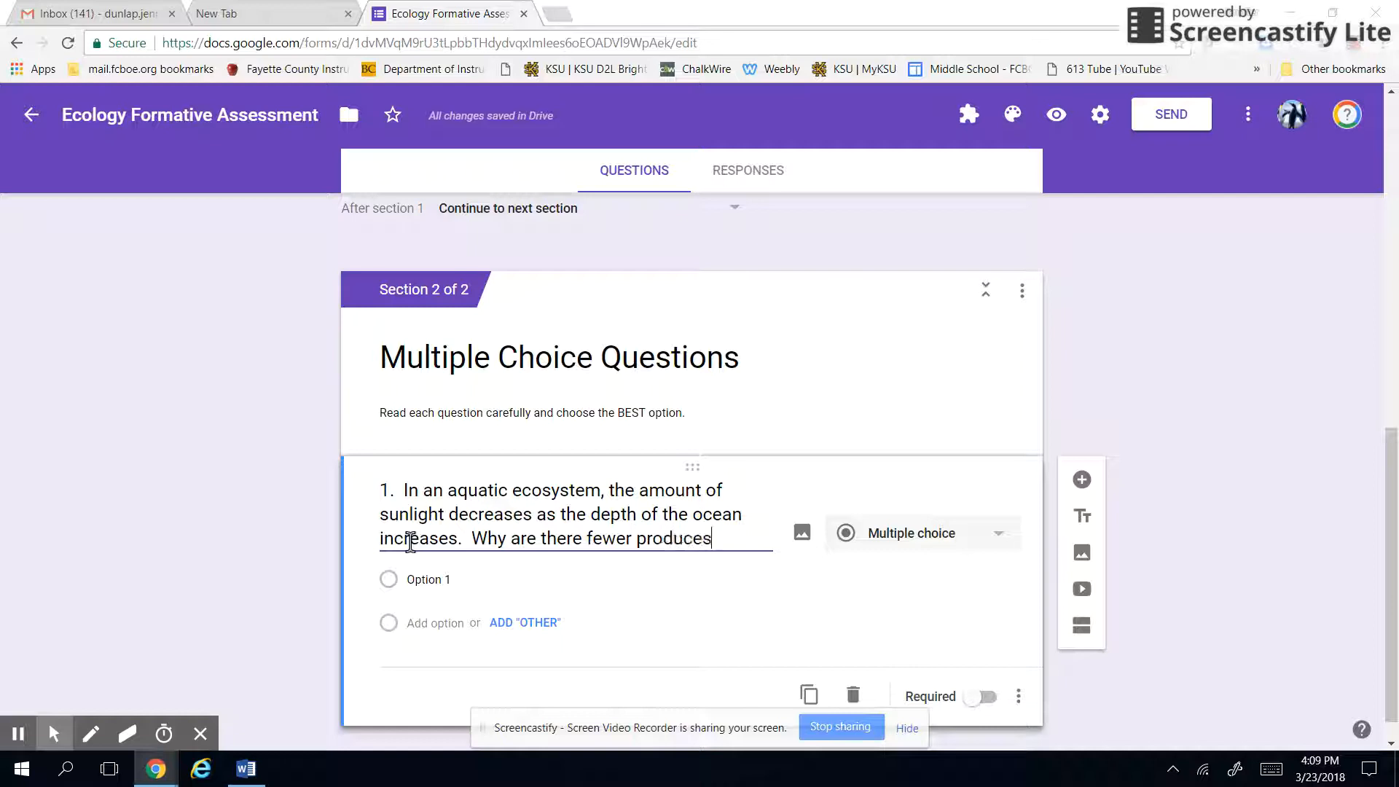
type("er producers in teh bottom")
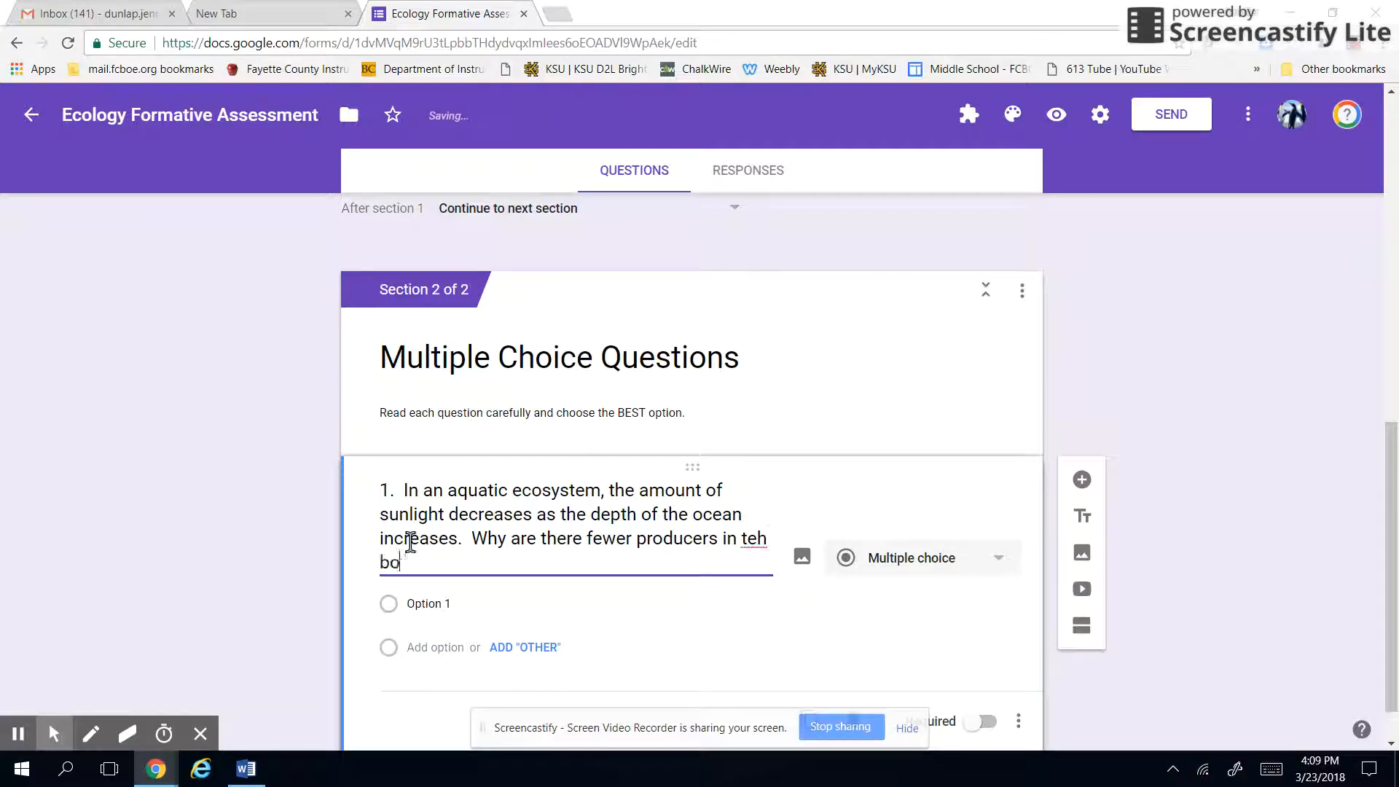
key("BackSpace")
key("BackSpace")
key("BackSpace")
key("BackSpace")
type("he bottom of the ocean?")
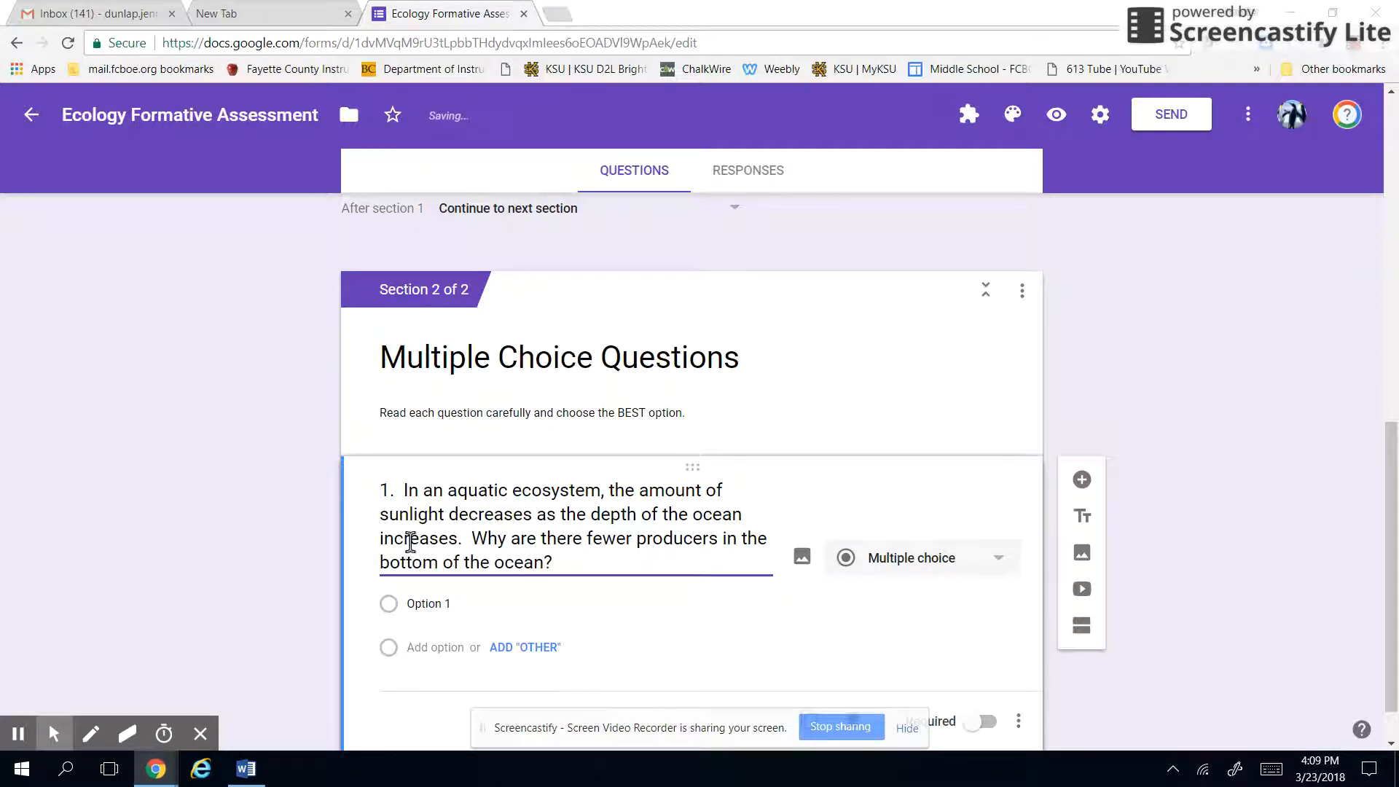
Step: Enter "A. Most of the producers float at the top of the ocean." as the first answer option of question 1
scroll(430, 561, "down", 1)
left_click(452, 546)
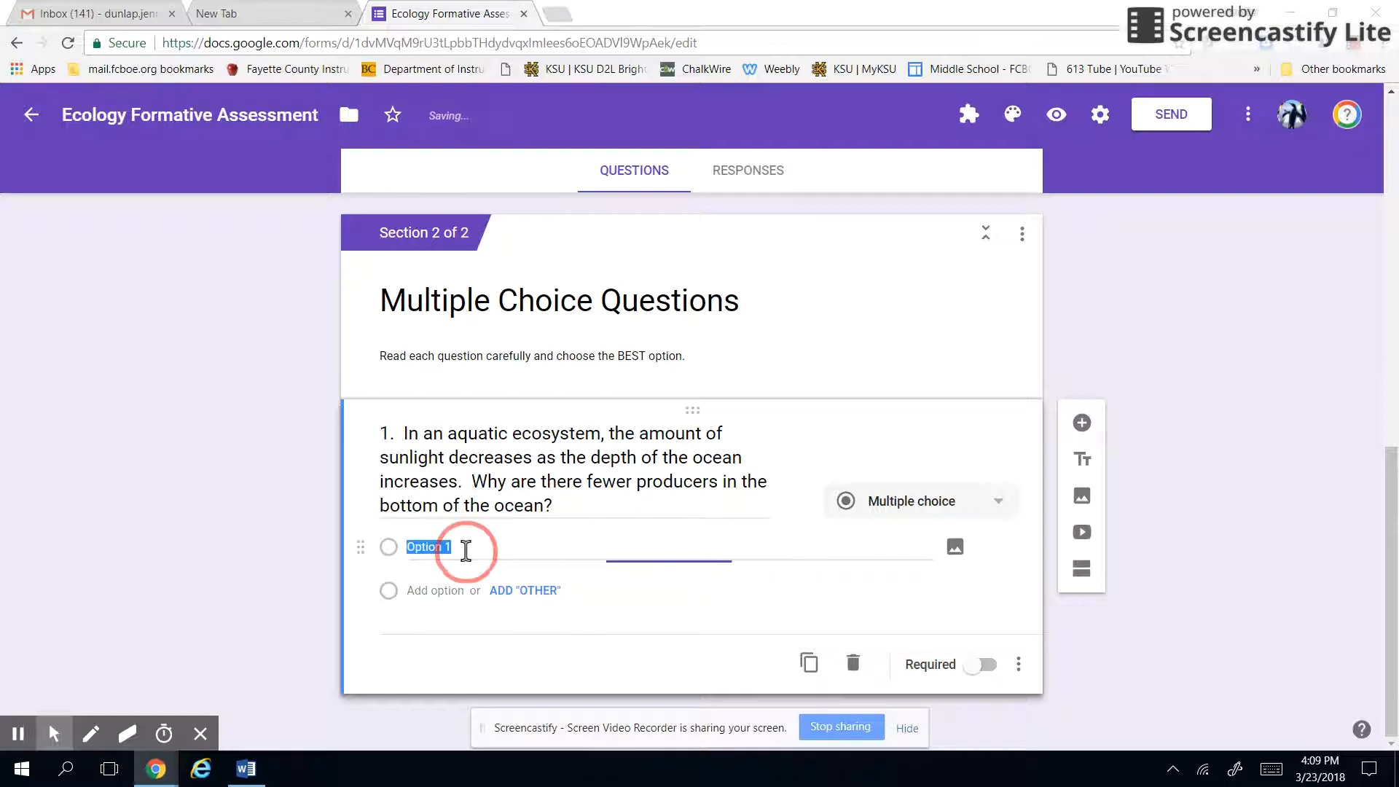
type("A.  M")
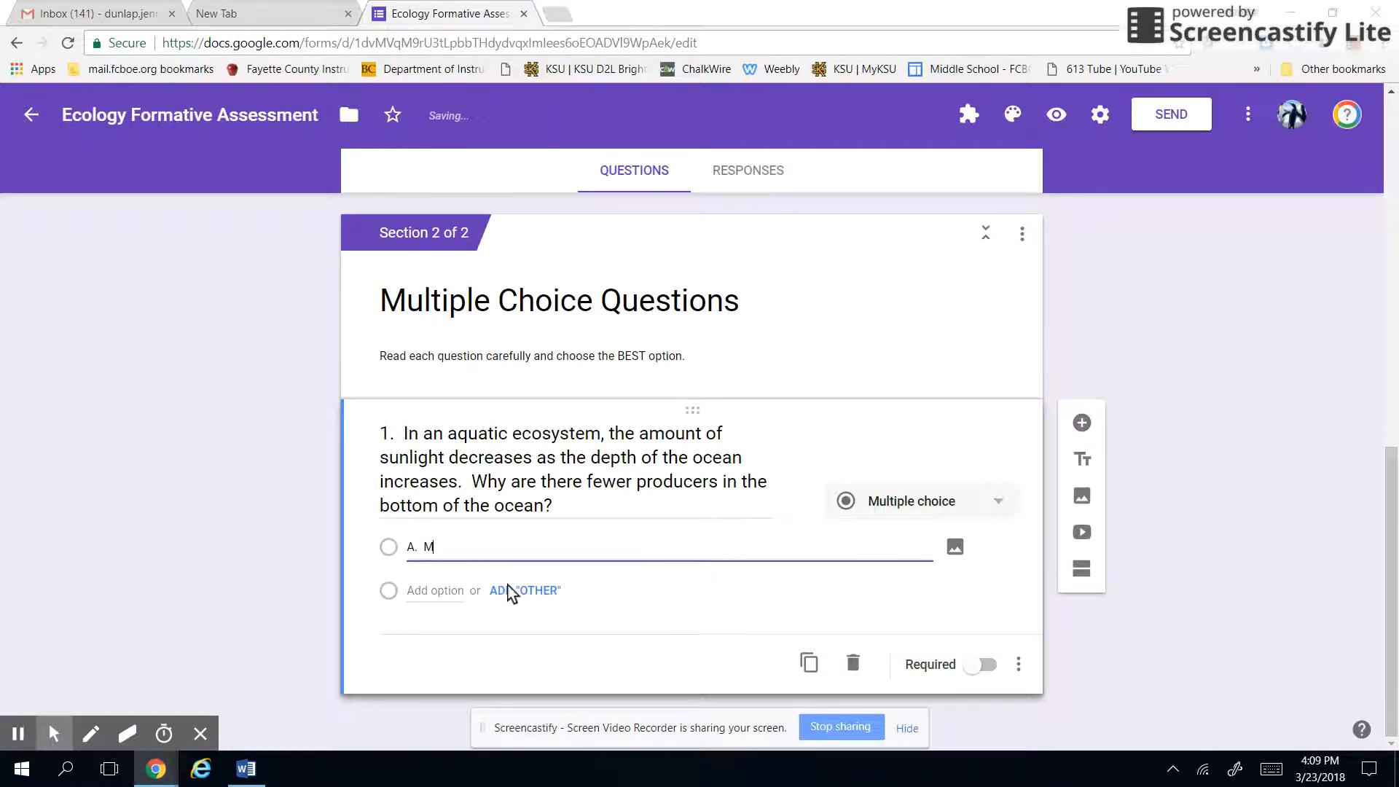
type("ost of the producers float at the top of the ocean.")
Step: Add the option "B. There are not any producers in the ocean because there is no soil in the ocean." to question 1
key("Return")
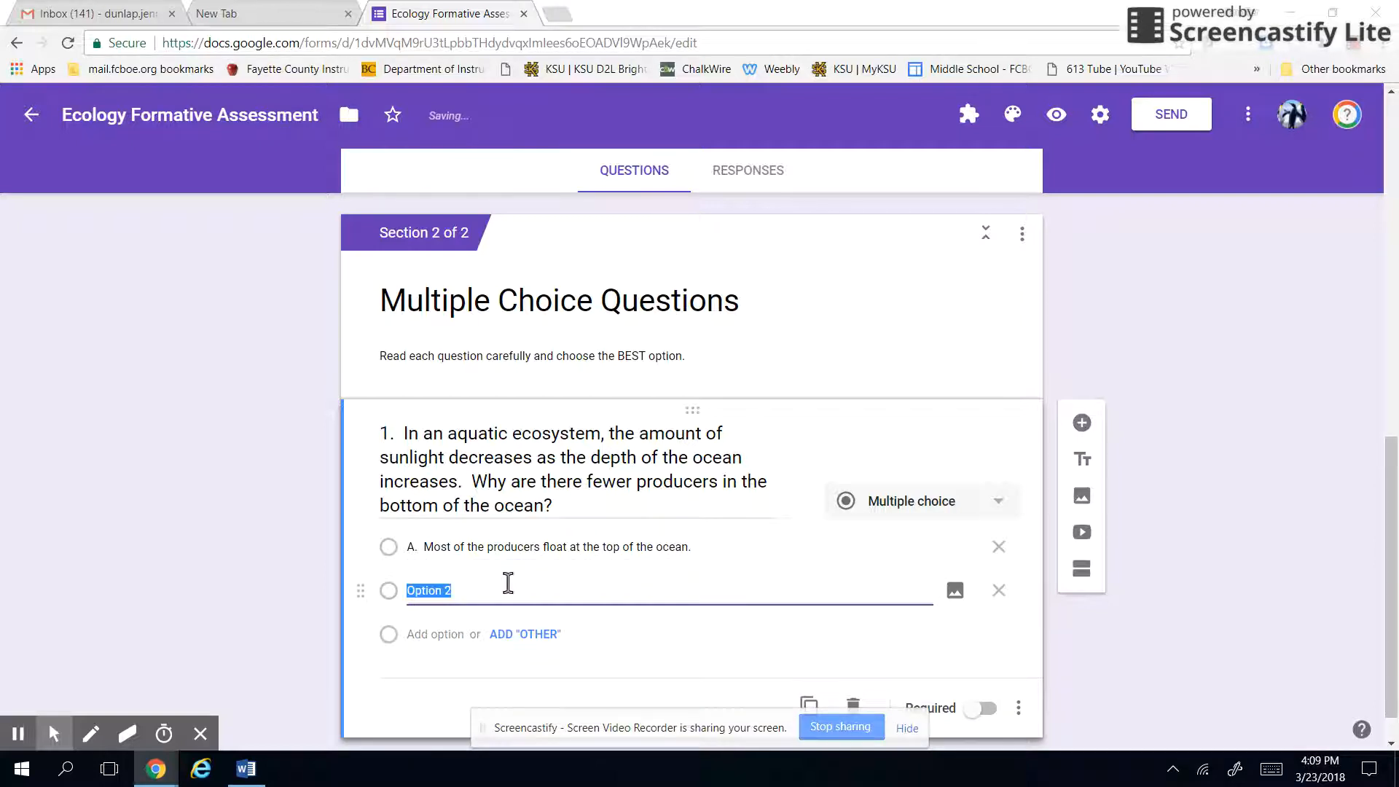
type("B. ")
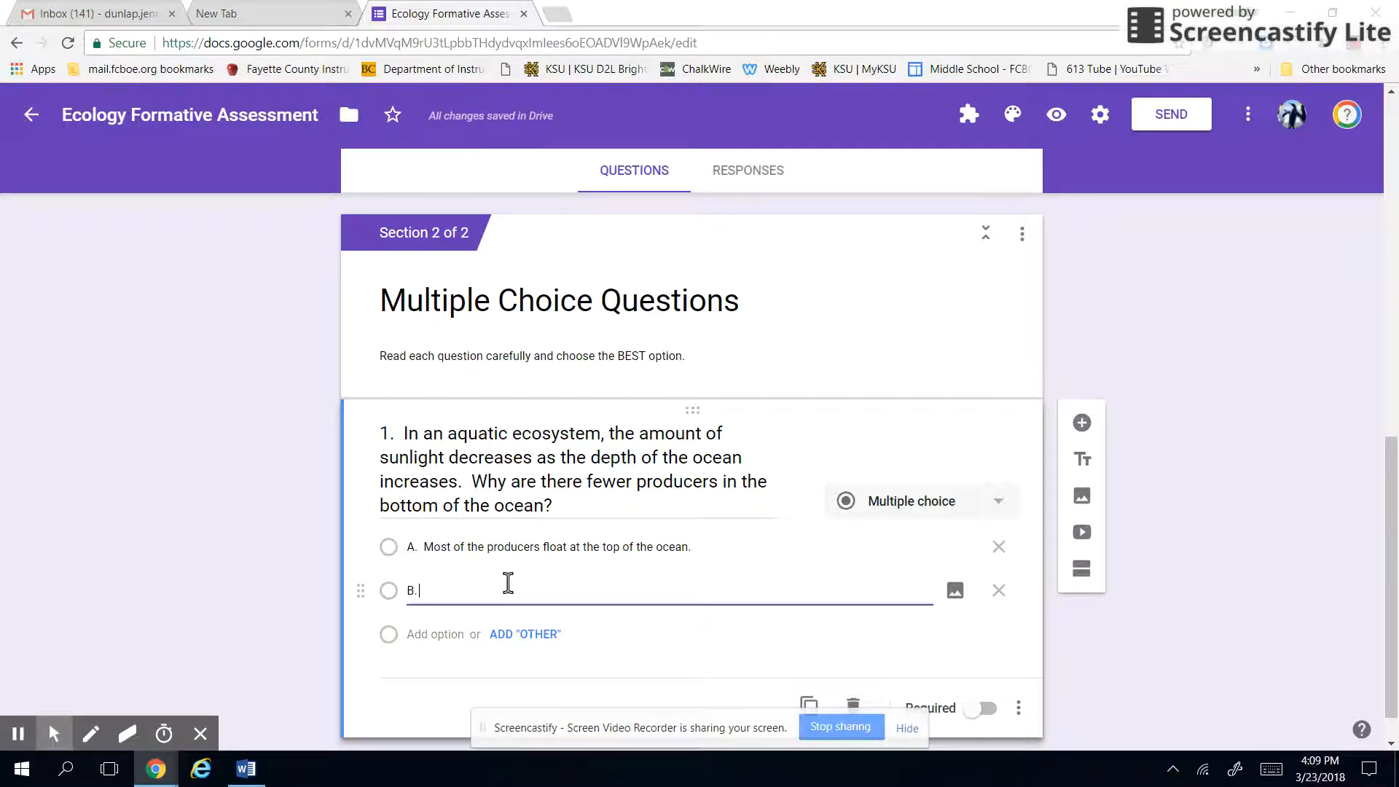
type("There are not any proc")
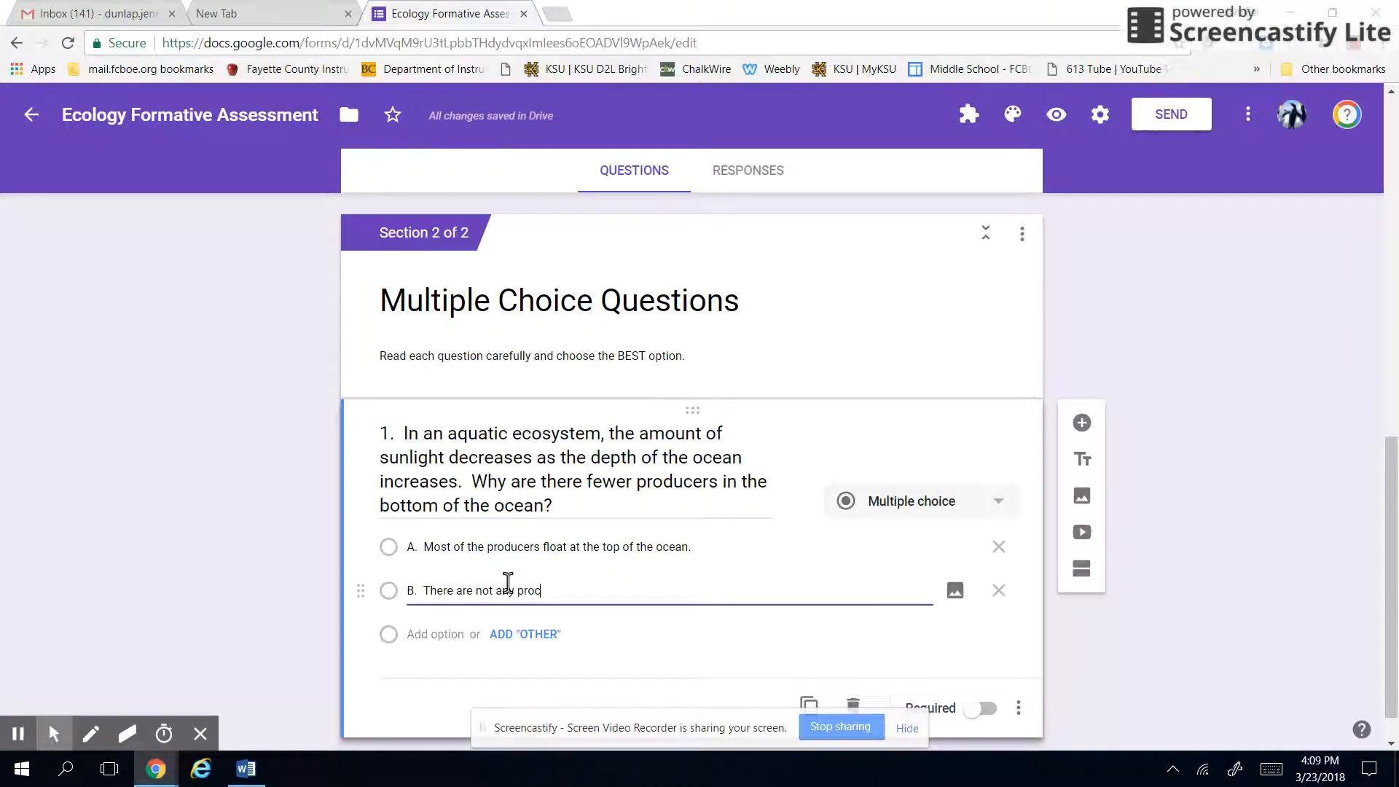
key("BackSpace")
type("ducers in the ocean")
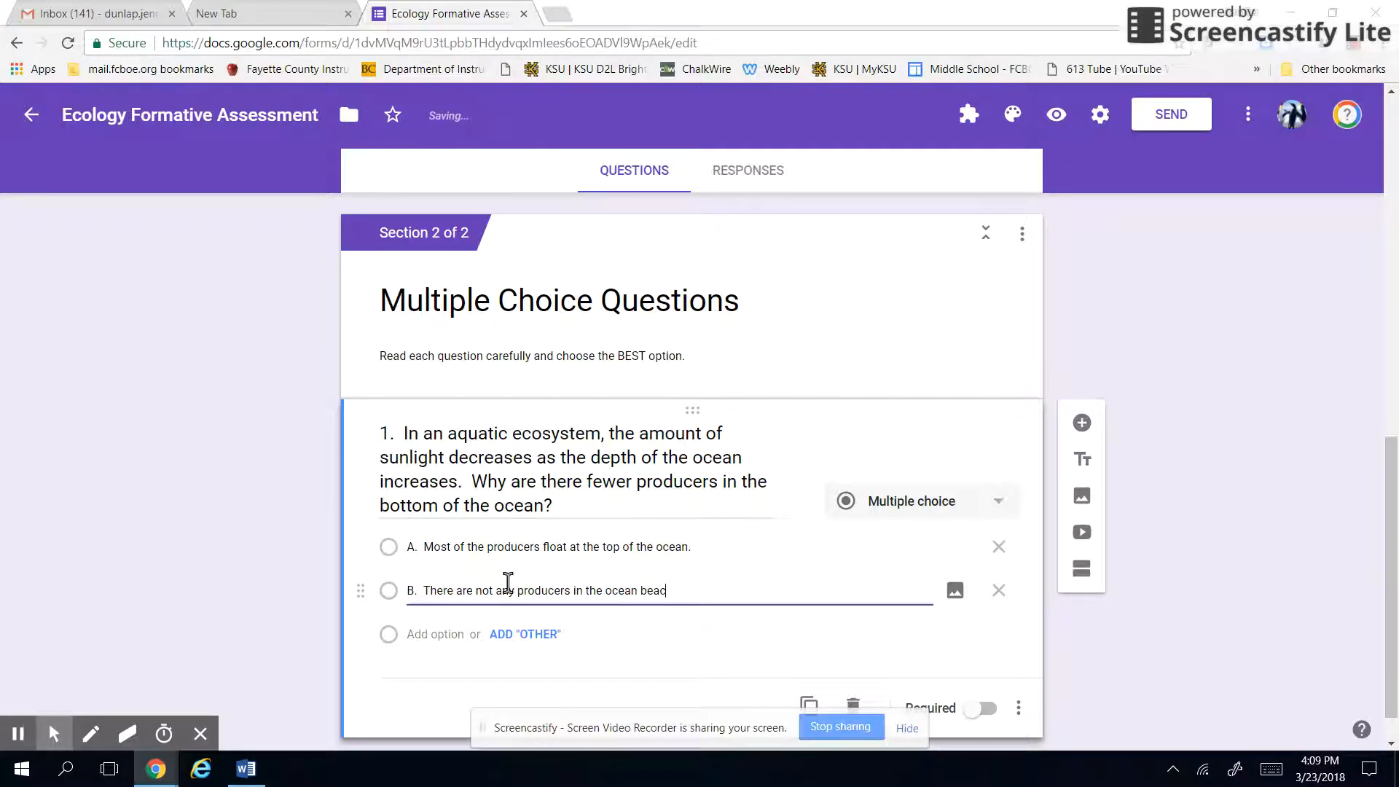
type(" because there ")
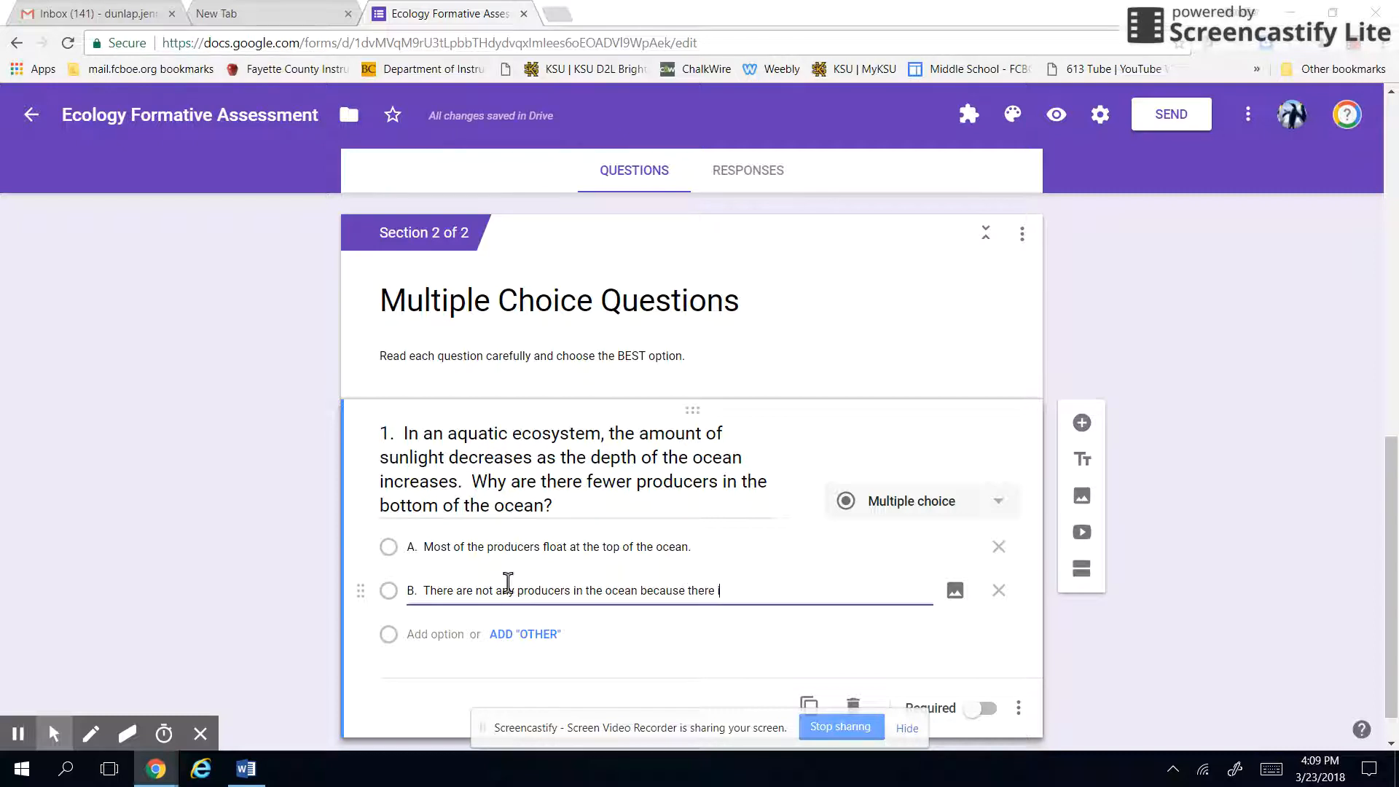
type("is no soil in the ocean.")
Step: Add the option "C. Most animals in the ocean eat the producers before they reach the bottom of the ocean." to question 1
key("Return")
type("C.  Most anim")
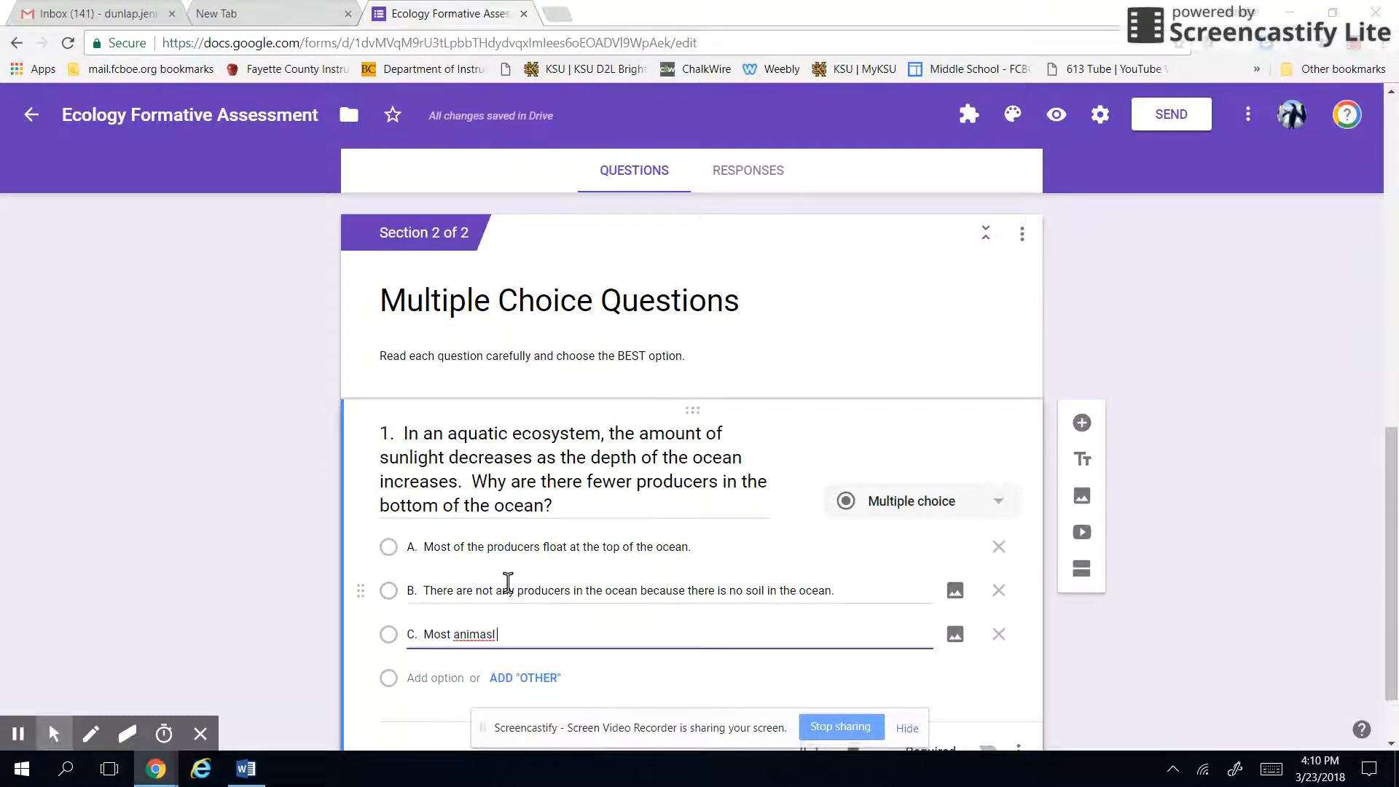
type("als in the ")
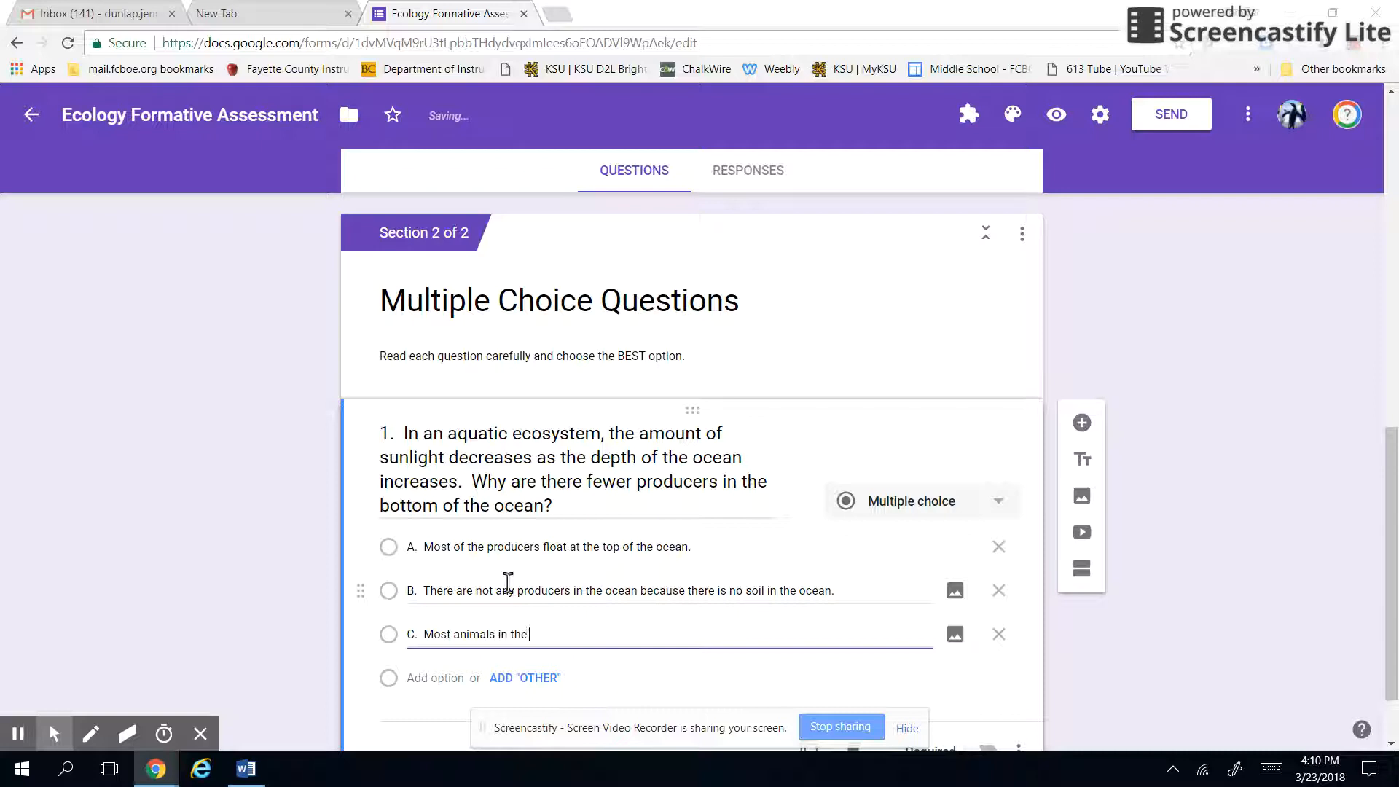
type("ocean eat the producers before they reach the bottom of the ocean.")
Step: Add the option "D. There is less sunlight at the bottom of the ocean, so most photosynthesis cannot occur there." and make question 1 required
key("Return")
type("D.  There")
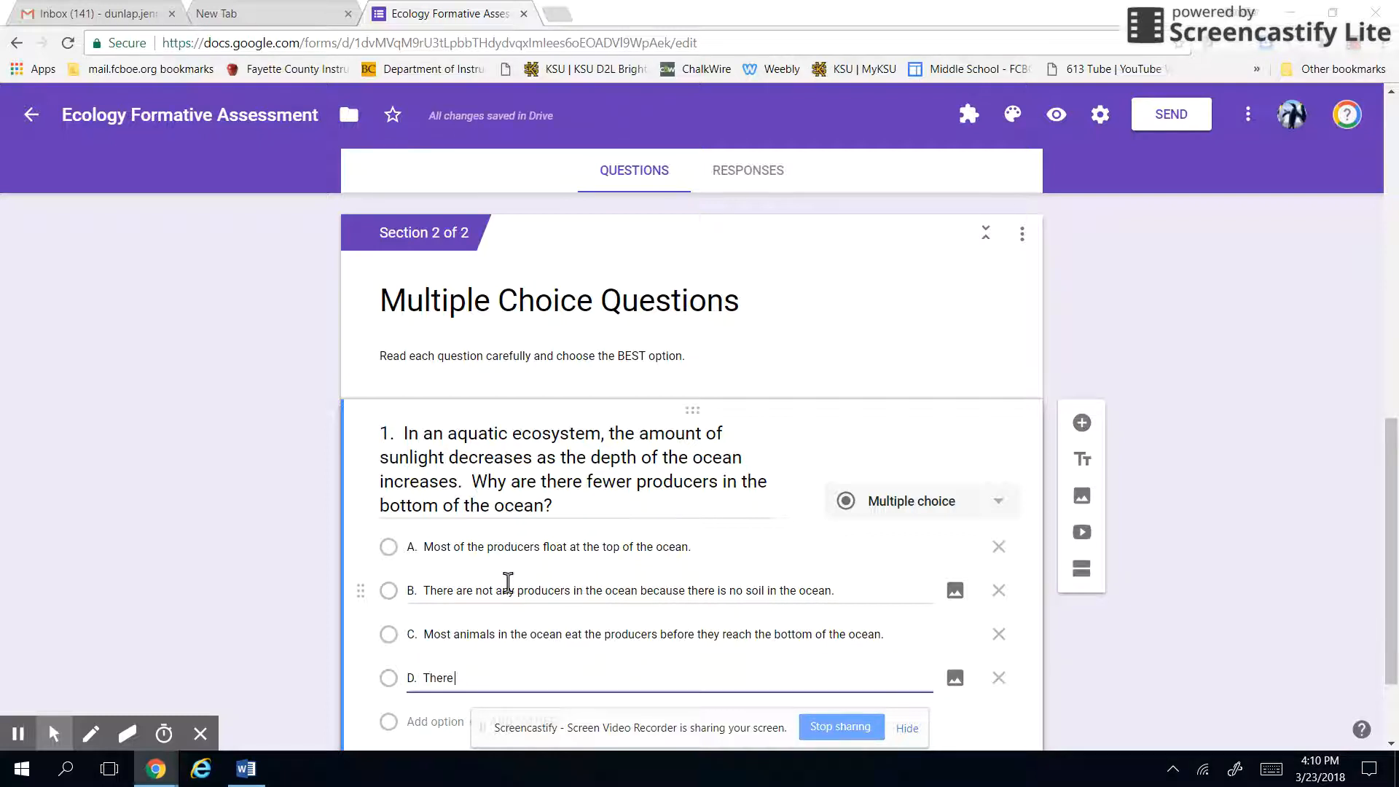
type(" is less sunlight at the bottom")
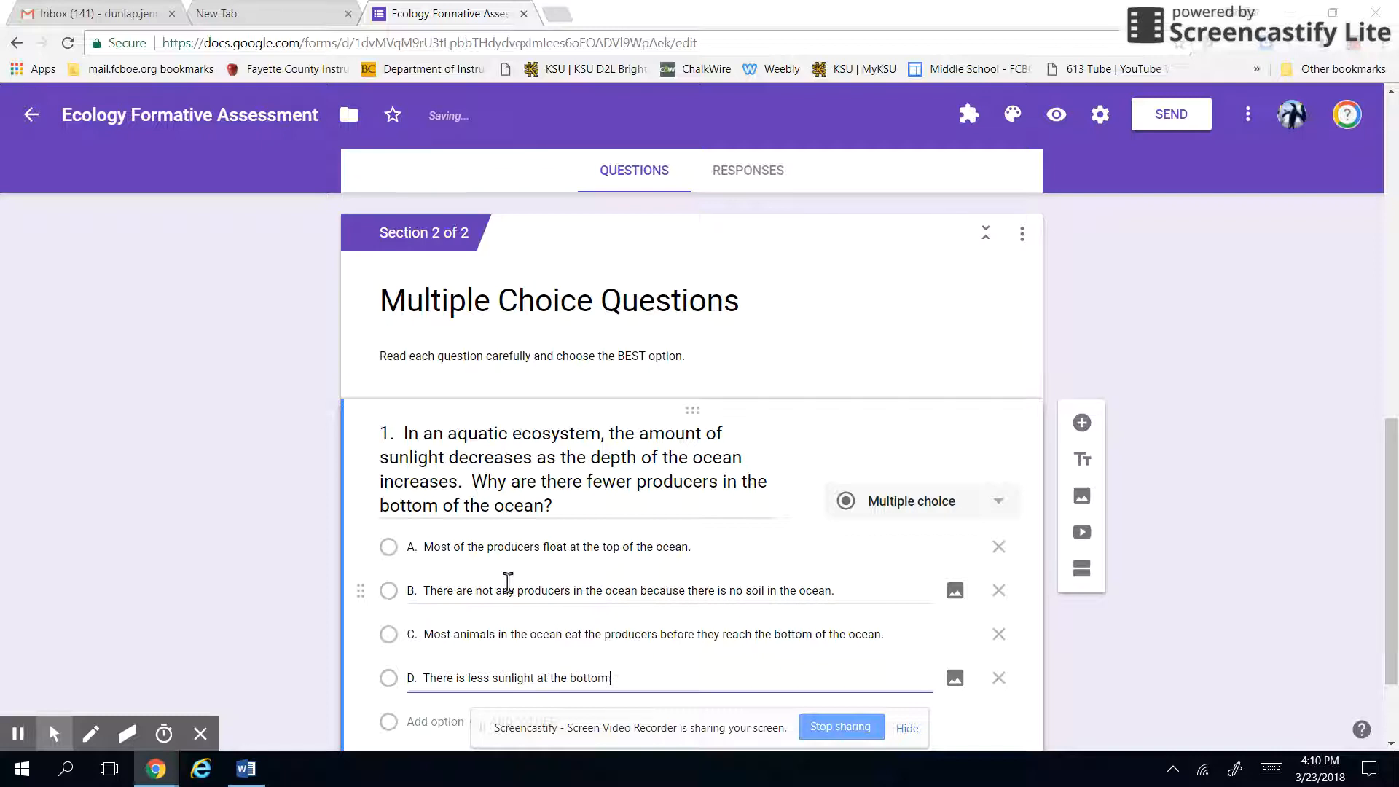
type(" of the ocean, so most photosynthesis ")
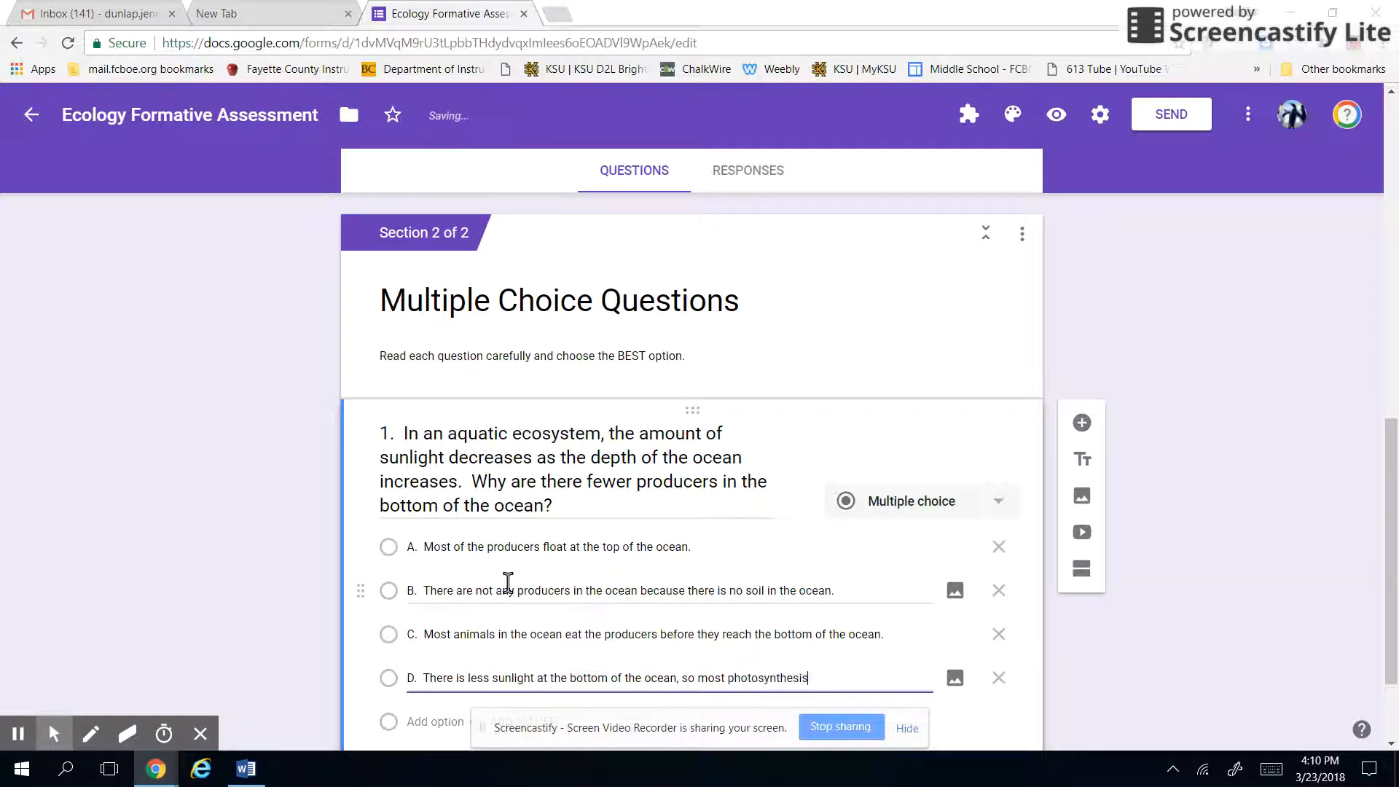
type("cannot occur there.")
scroll(508, 583, "down", 2)
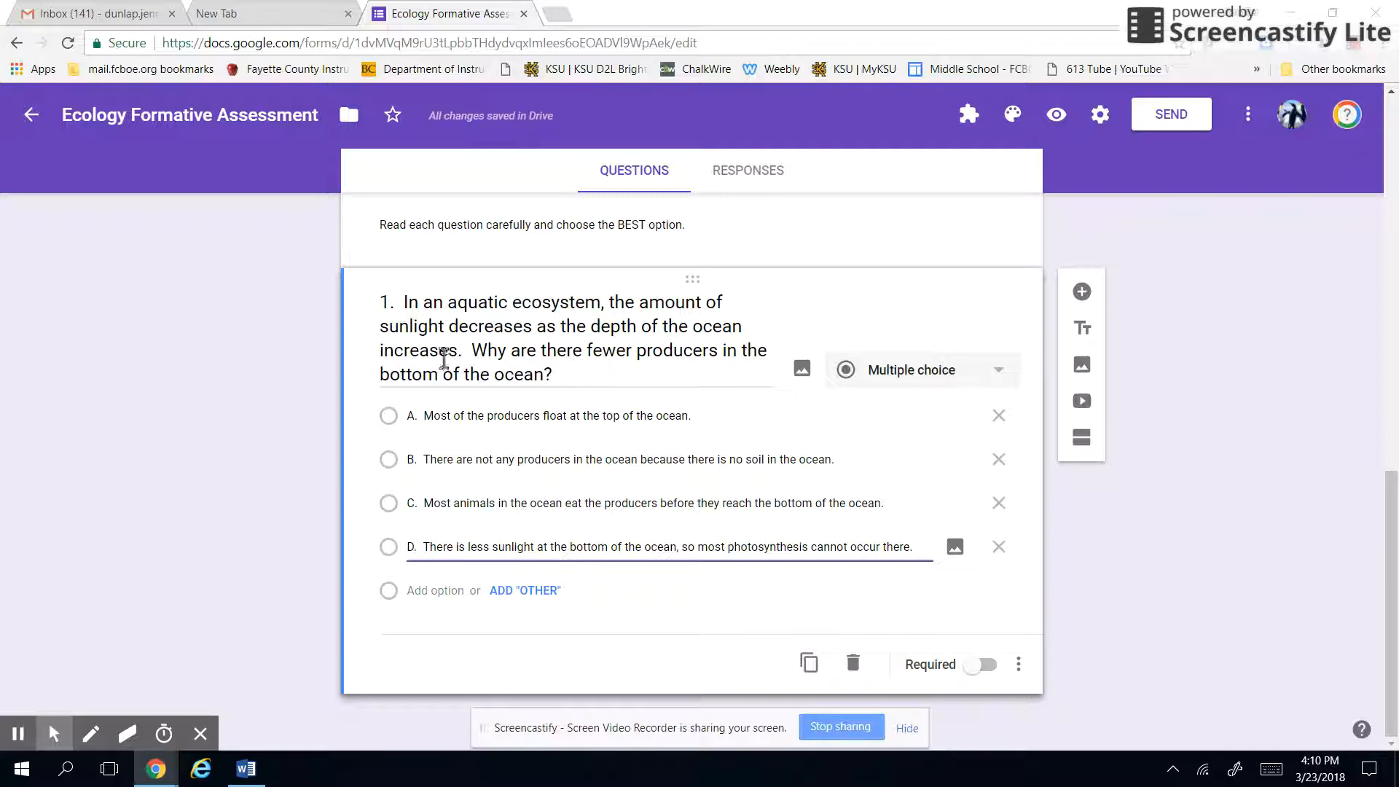
left_click(987, 665)
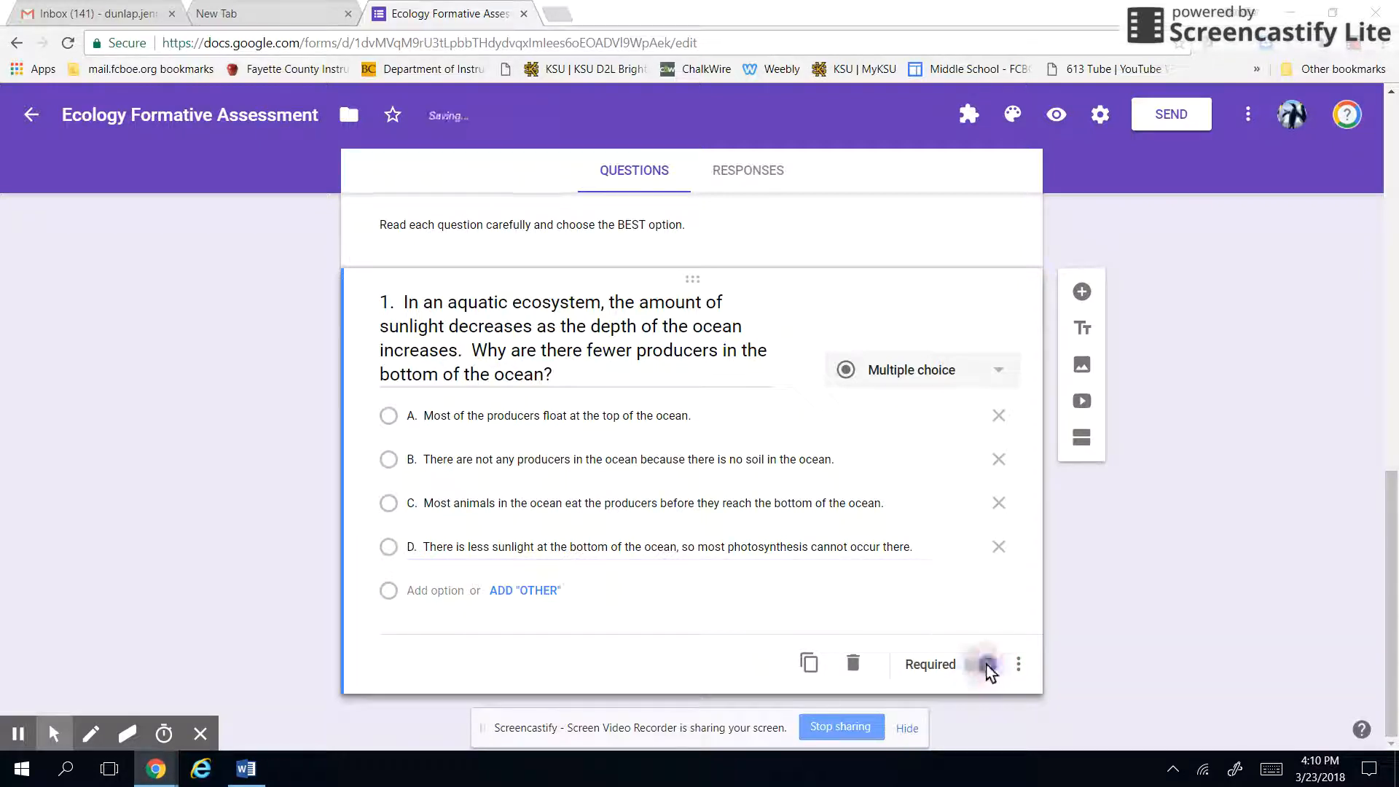
Step: Add the multiple-choice question "2. Which would be an ABIOTIC factor in an African savanna ecosystem?"
left_click(1084, 295)
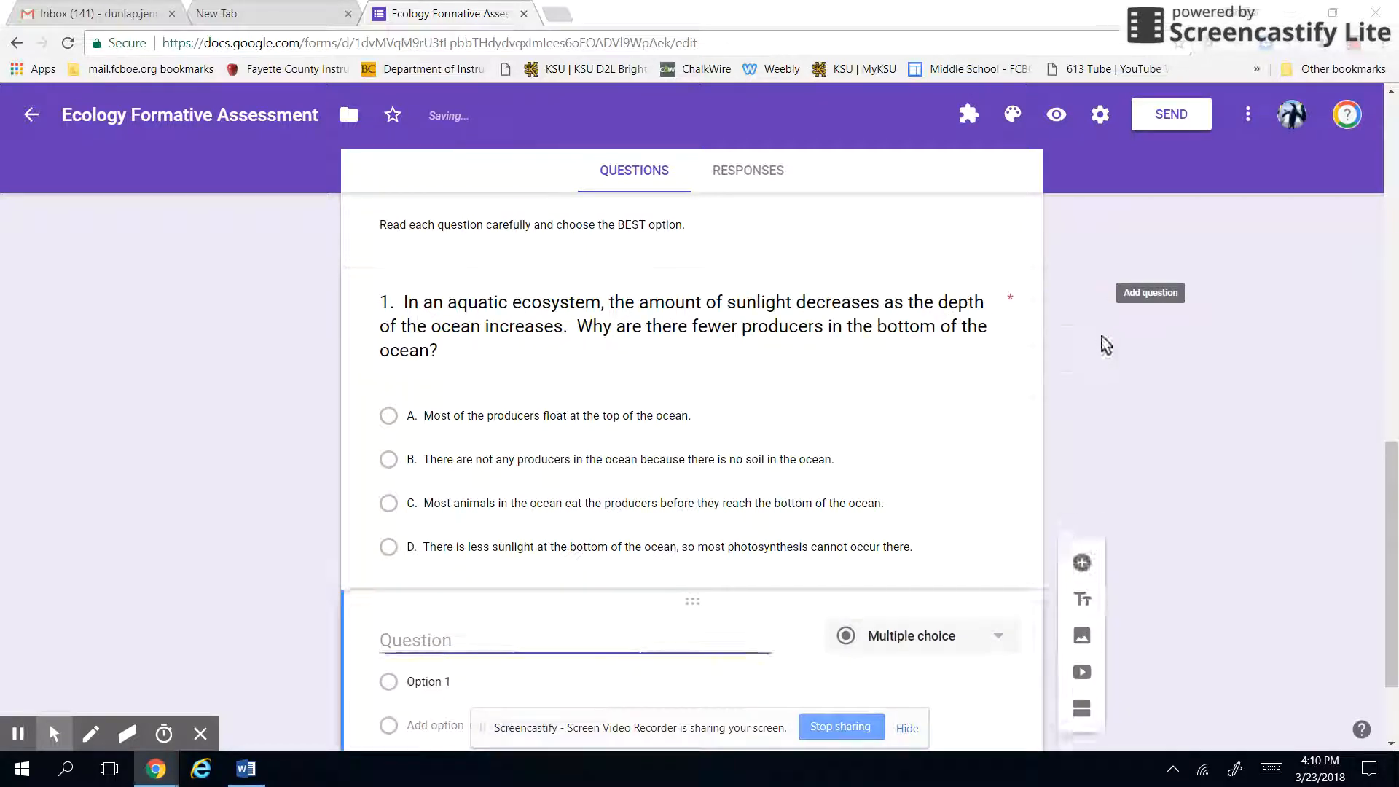
type("2.  ")
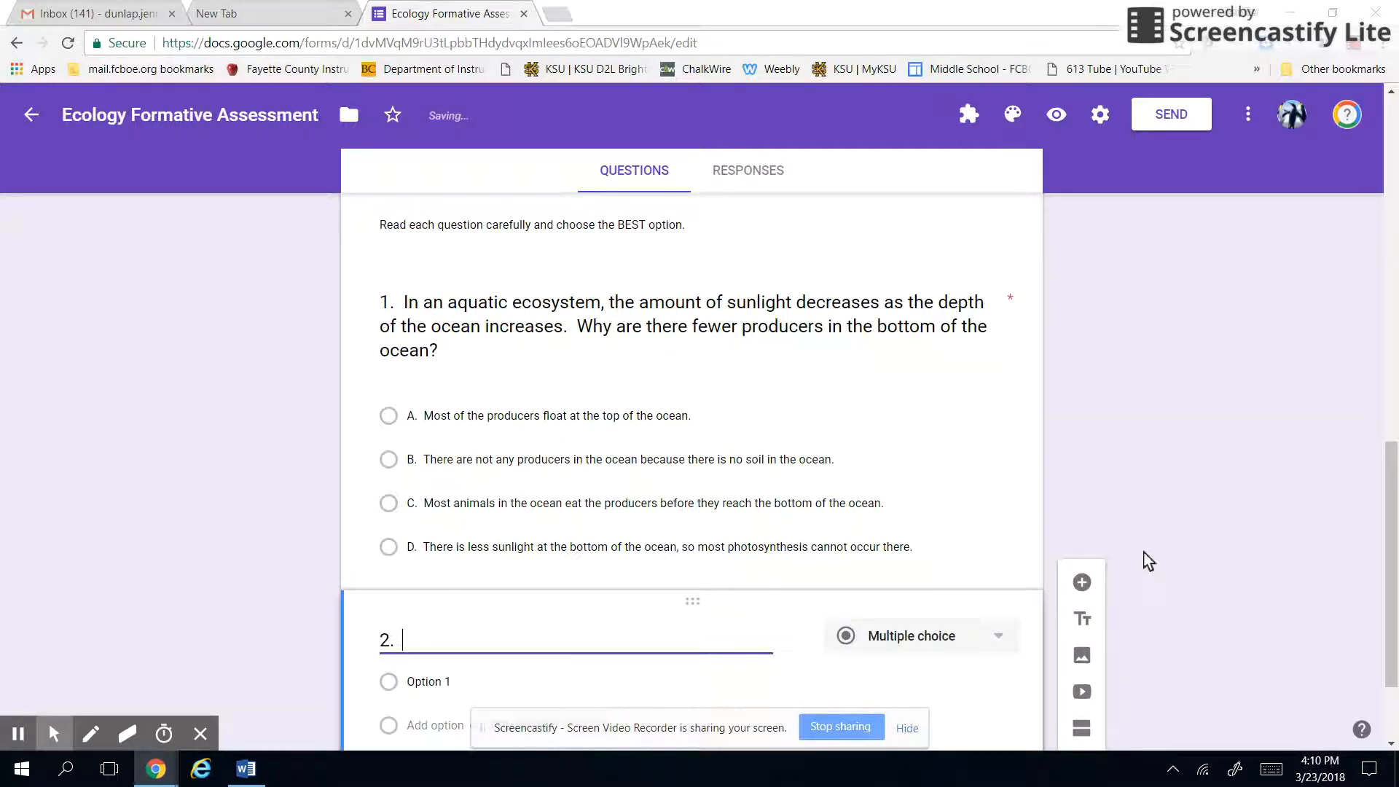
type("Which would be an ABIOTIC factor in an African savanna ecosystem?")
Step: Give question 2 the options "A. lions", "B. acacia tree", "C. termite mounds" and "D. seasonal rainfall", and make it required
scroll(1210, 572, "down", 2)
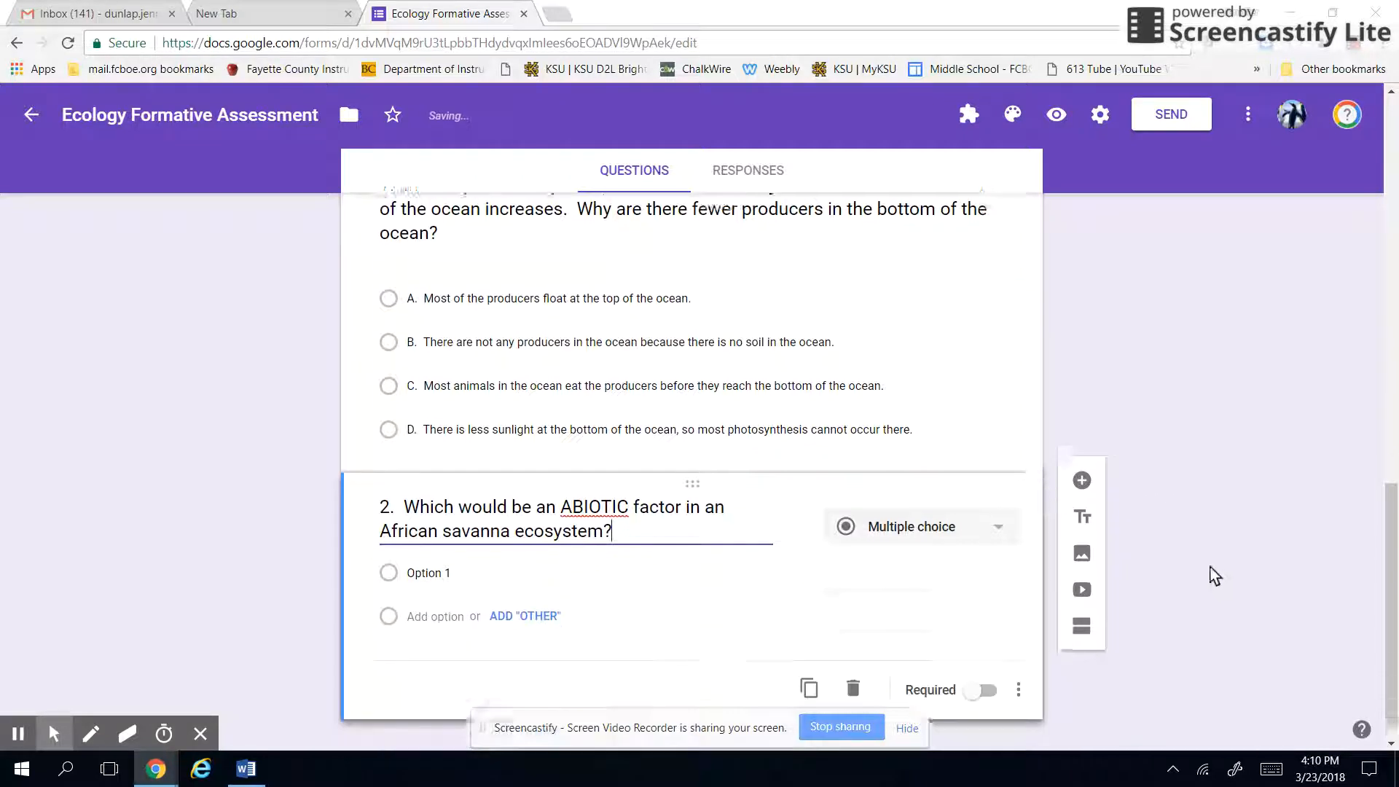
left_click(528, 551)
type("A.  lion")
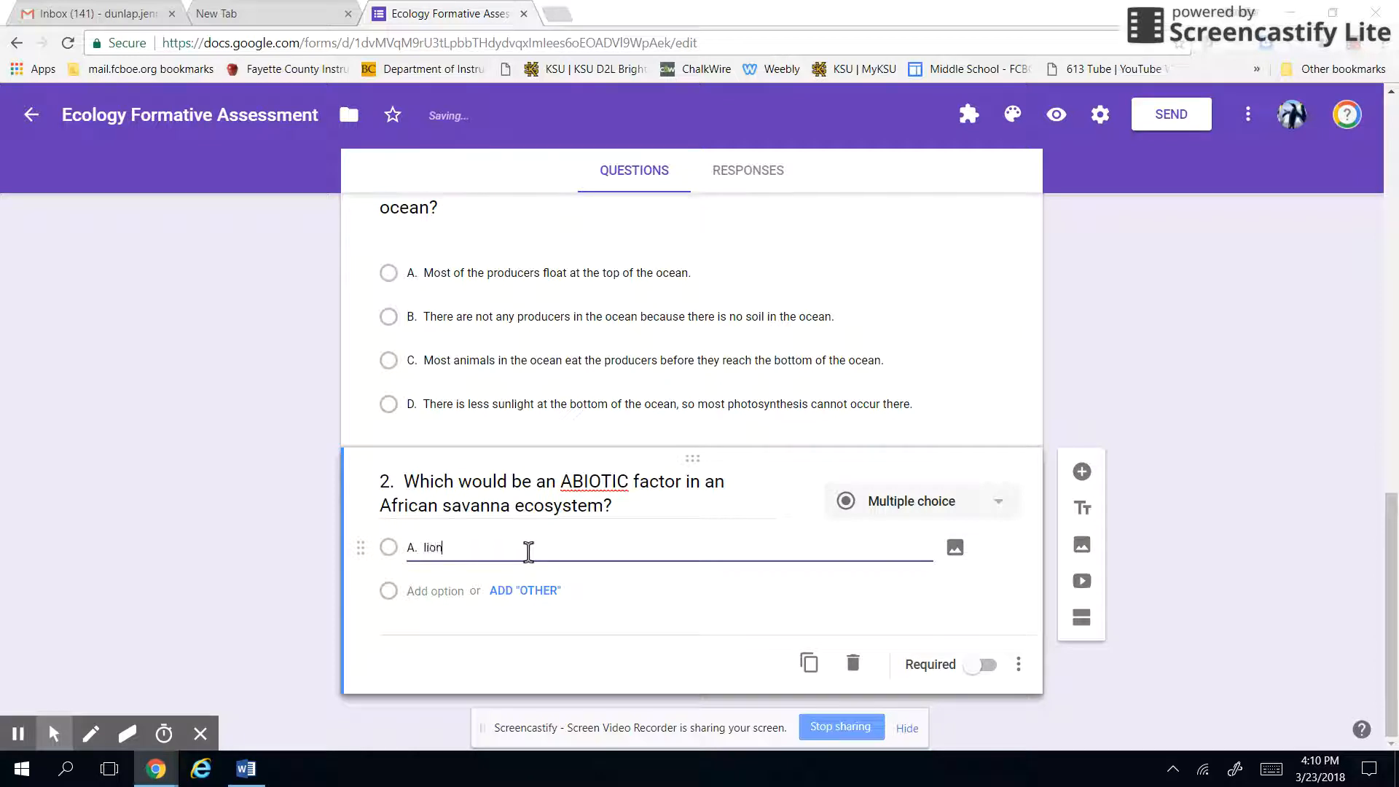
type("s")
key("Return")
type("B. acacia tree")
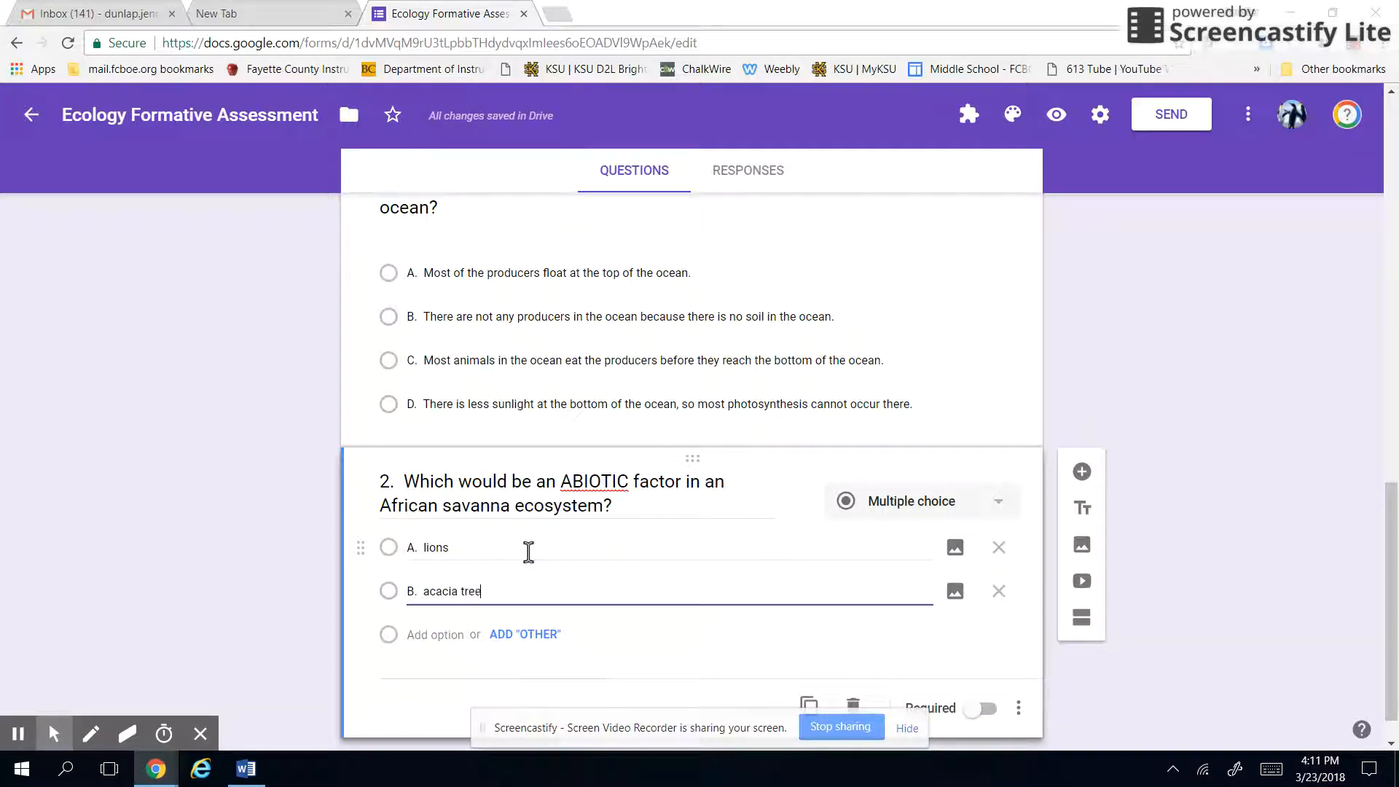
key("Return")
type("C")
type(". termin")
type(" mounds")
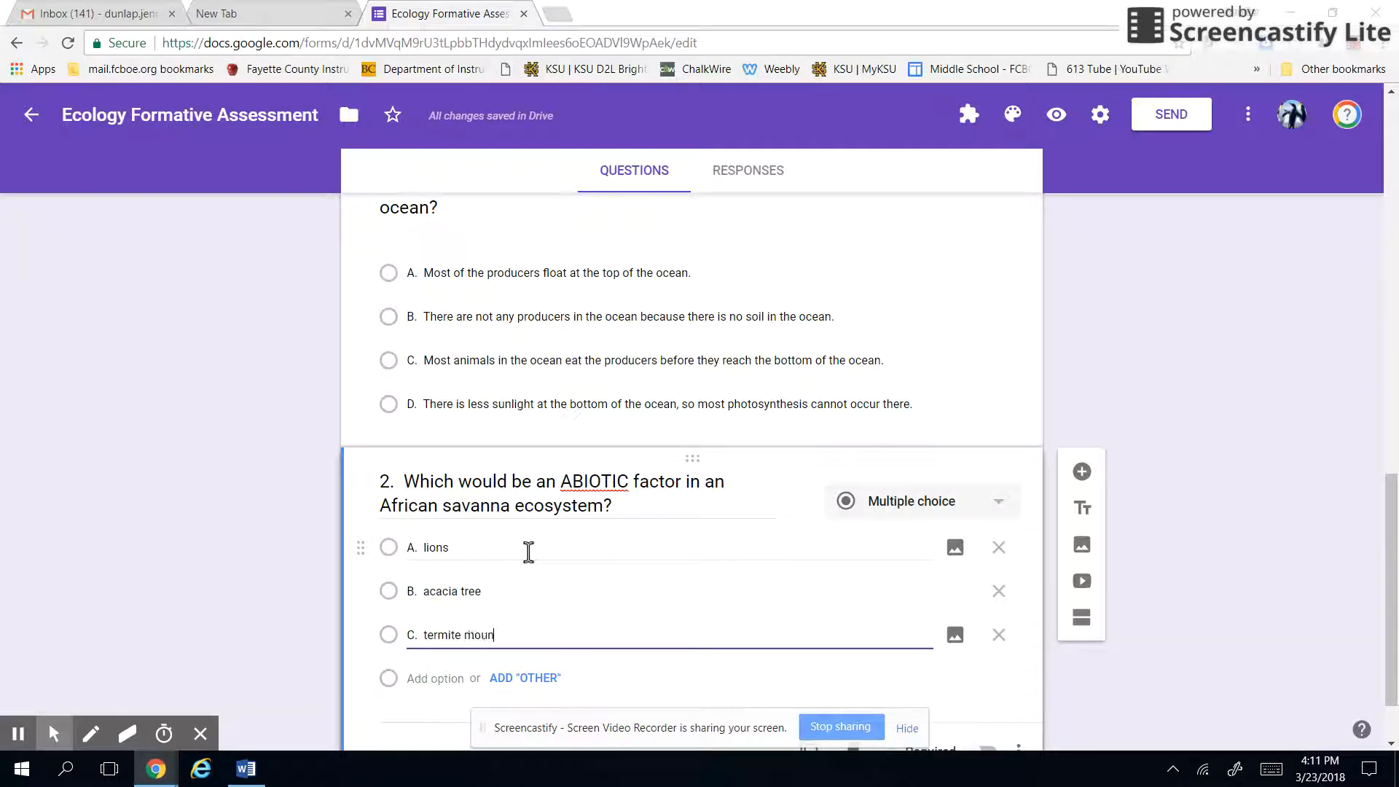
key("Return")
type("D.  seasonal rainfall")
scroll(621, 503, "down", 2)
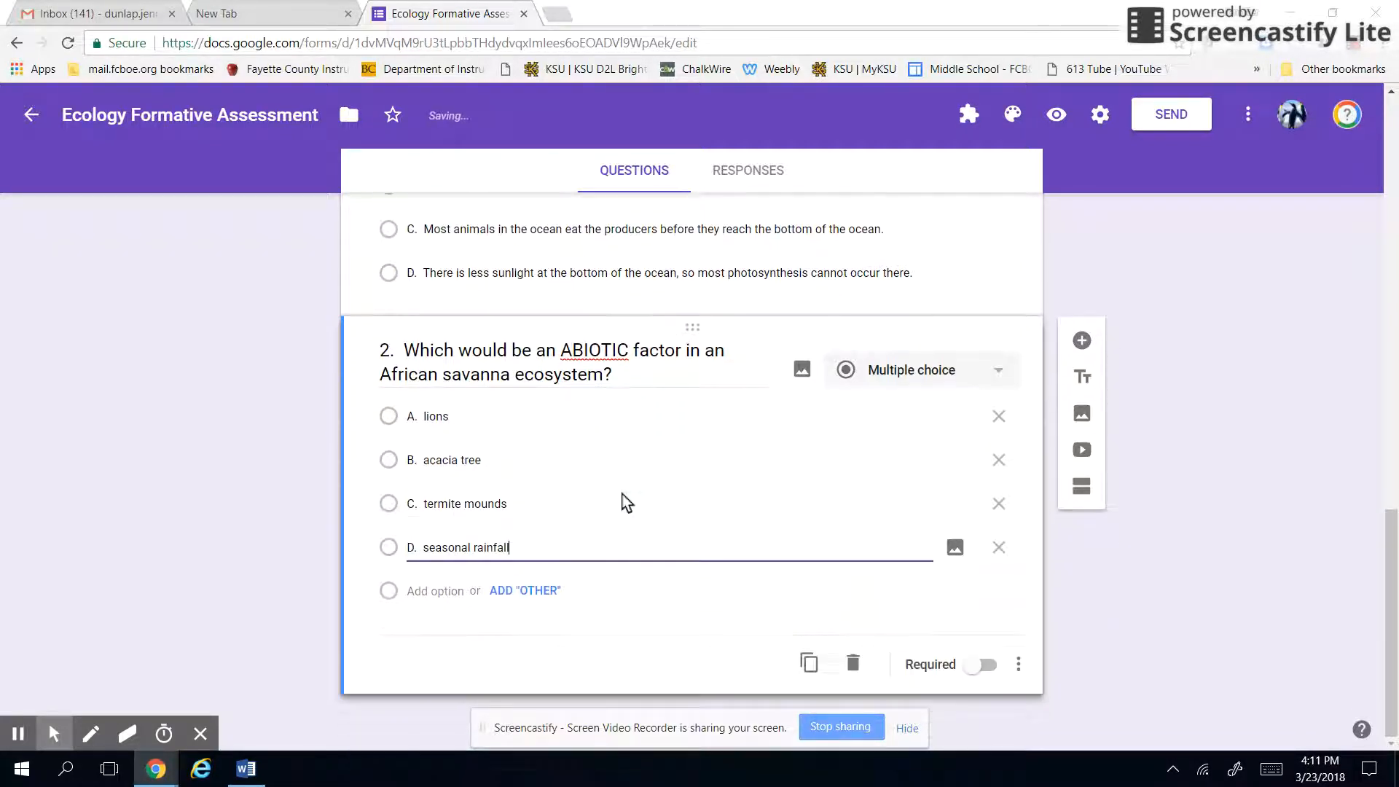
left_click(987, 667)
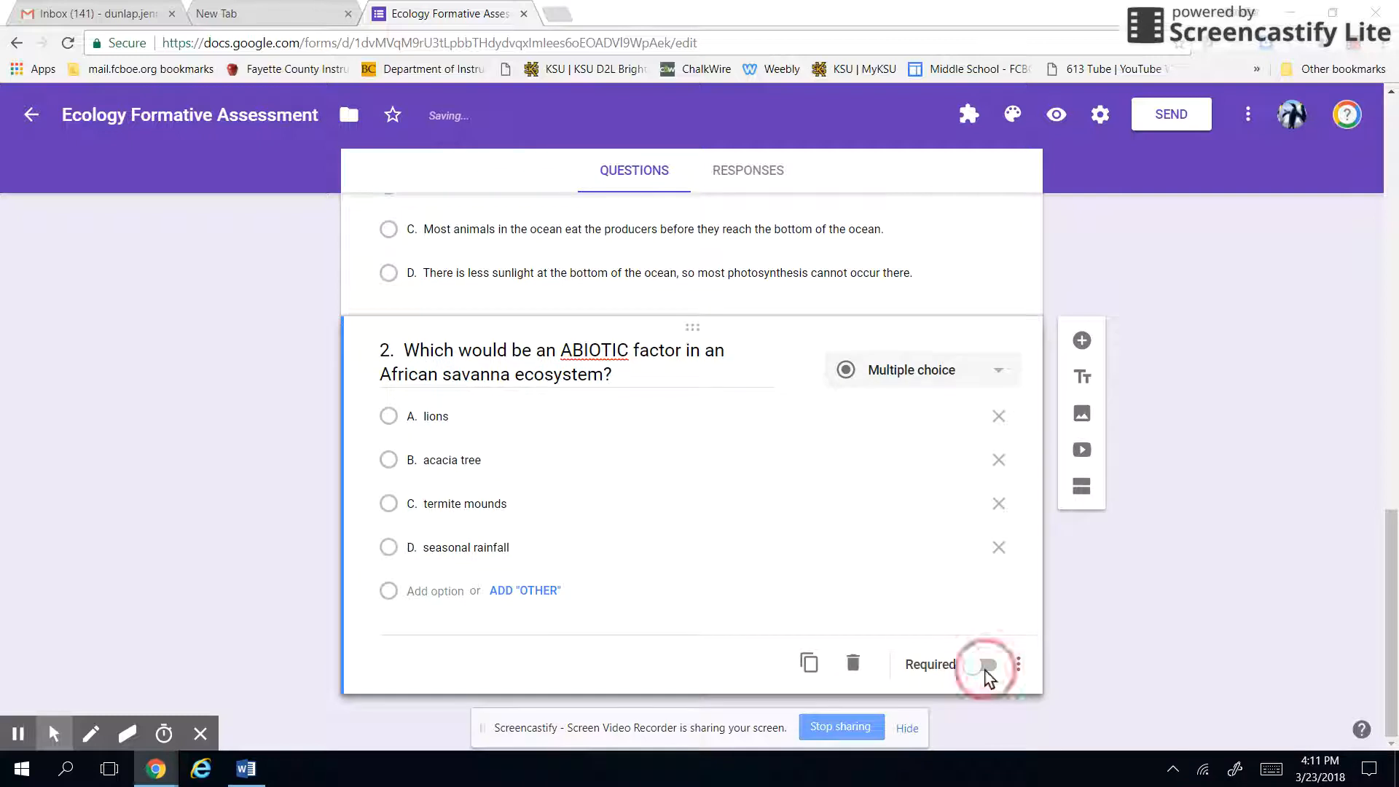
Step: Add the multiple-choice question "3. Which of the following statements describes one way that plants depend on other organisms?"
left_click(1081, 342)
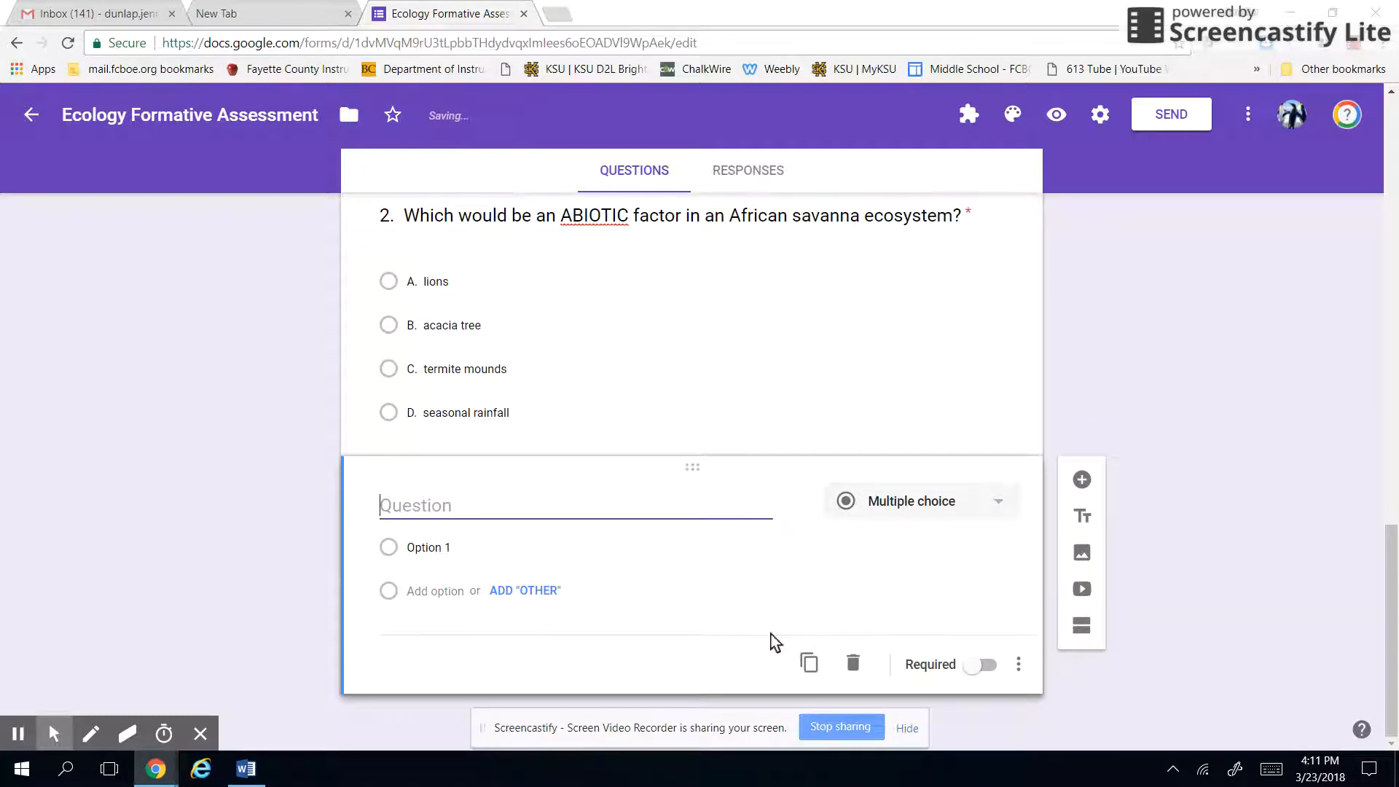
type("3")
type(". Wgu")
key("BackSpace")
key("BackSpace")
type("hich of the fo")
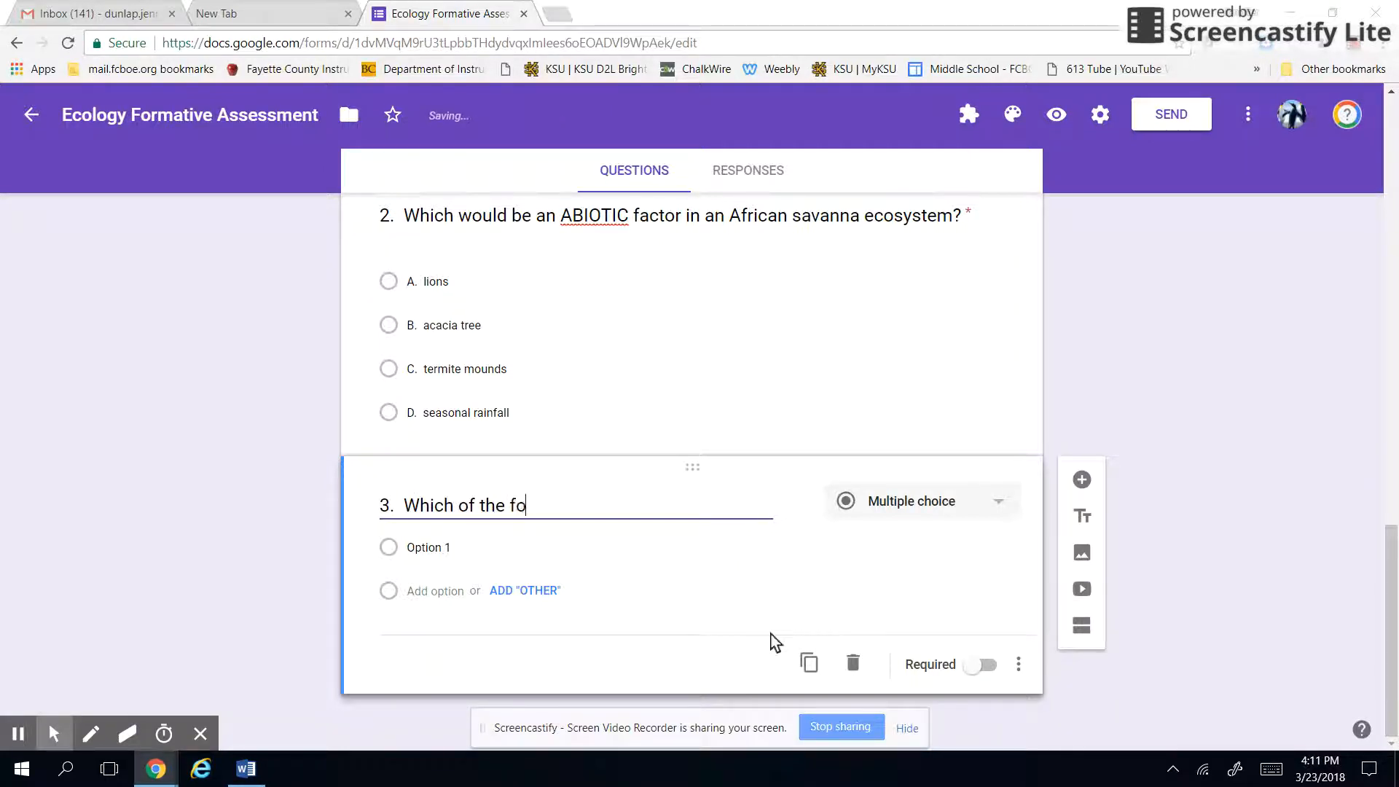
type("llowing statem")
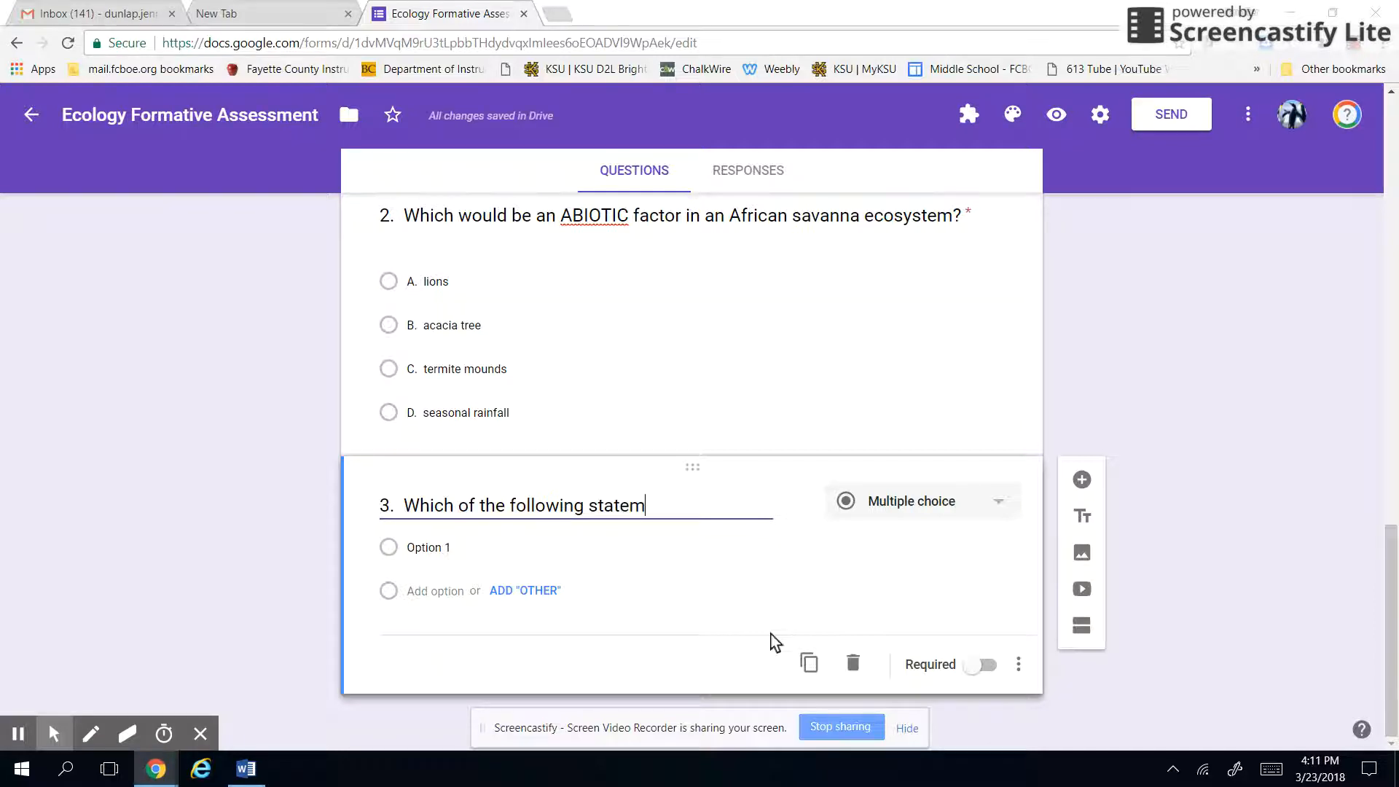
type("ents describes one")
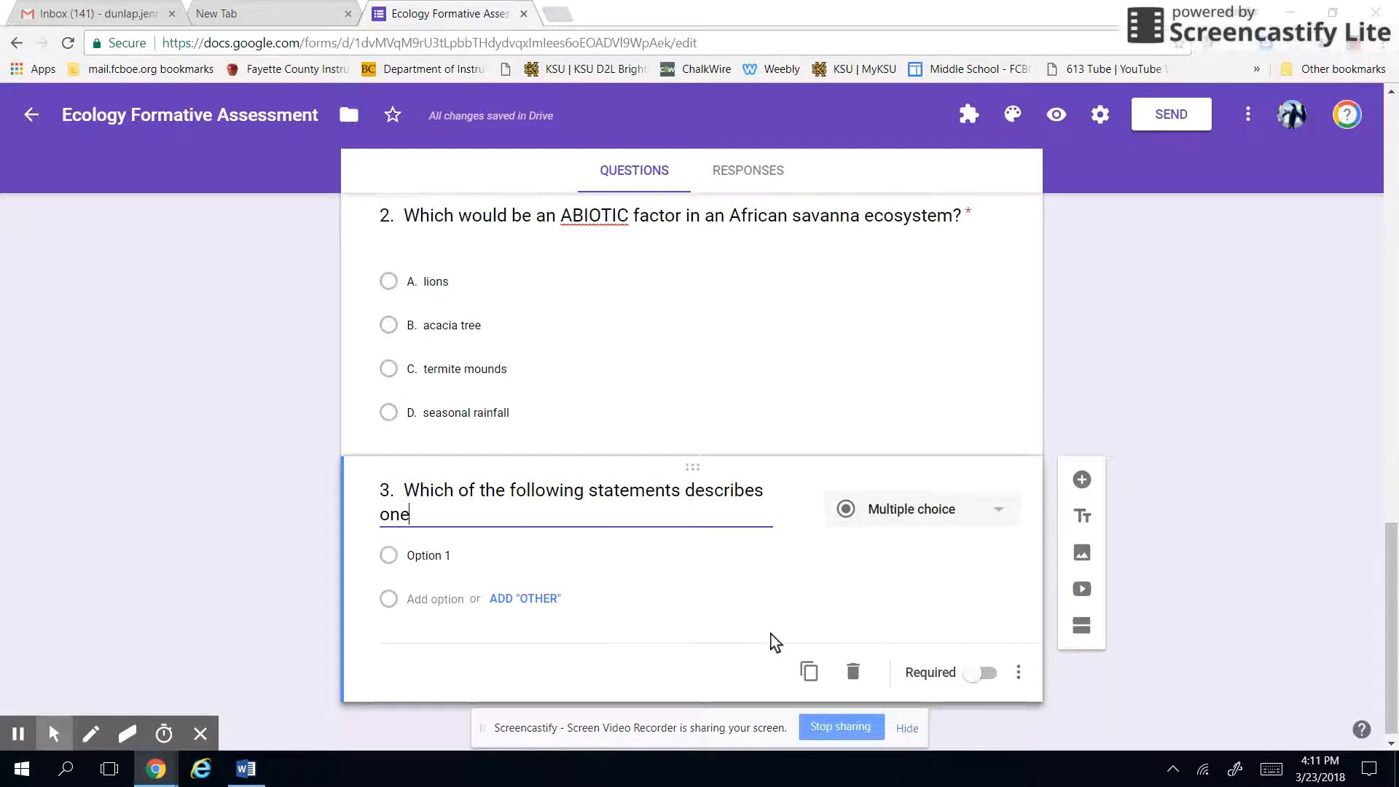
type(" way that plant")
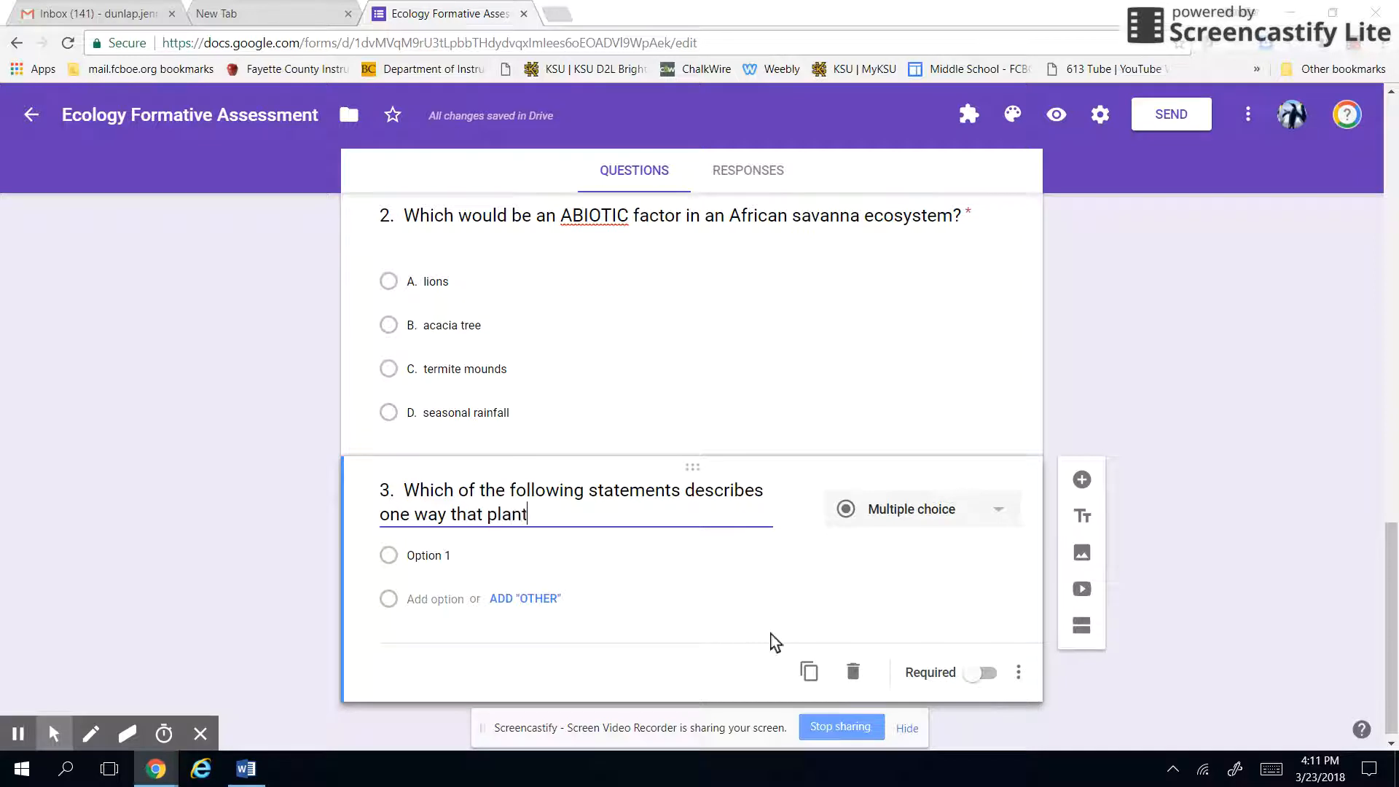
type("s depend on other")
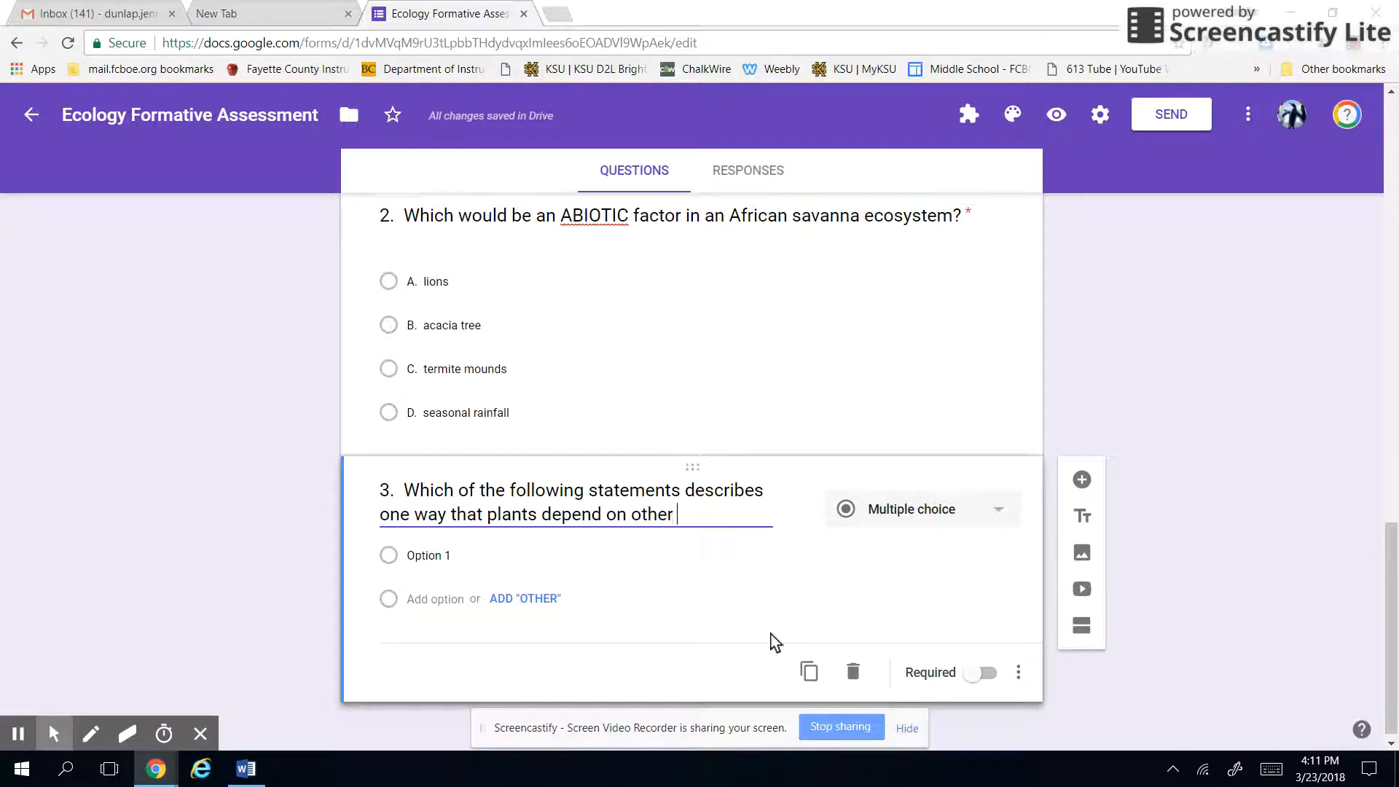
type(" organisms?")
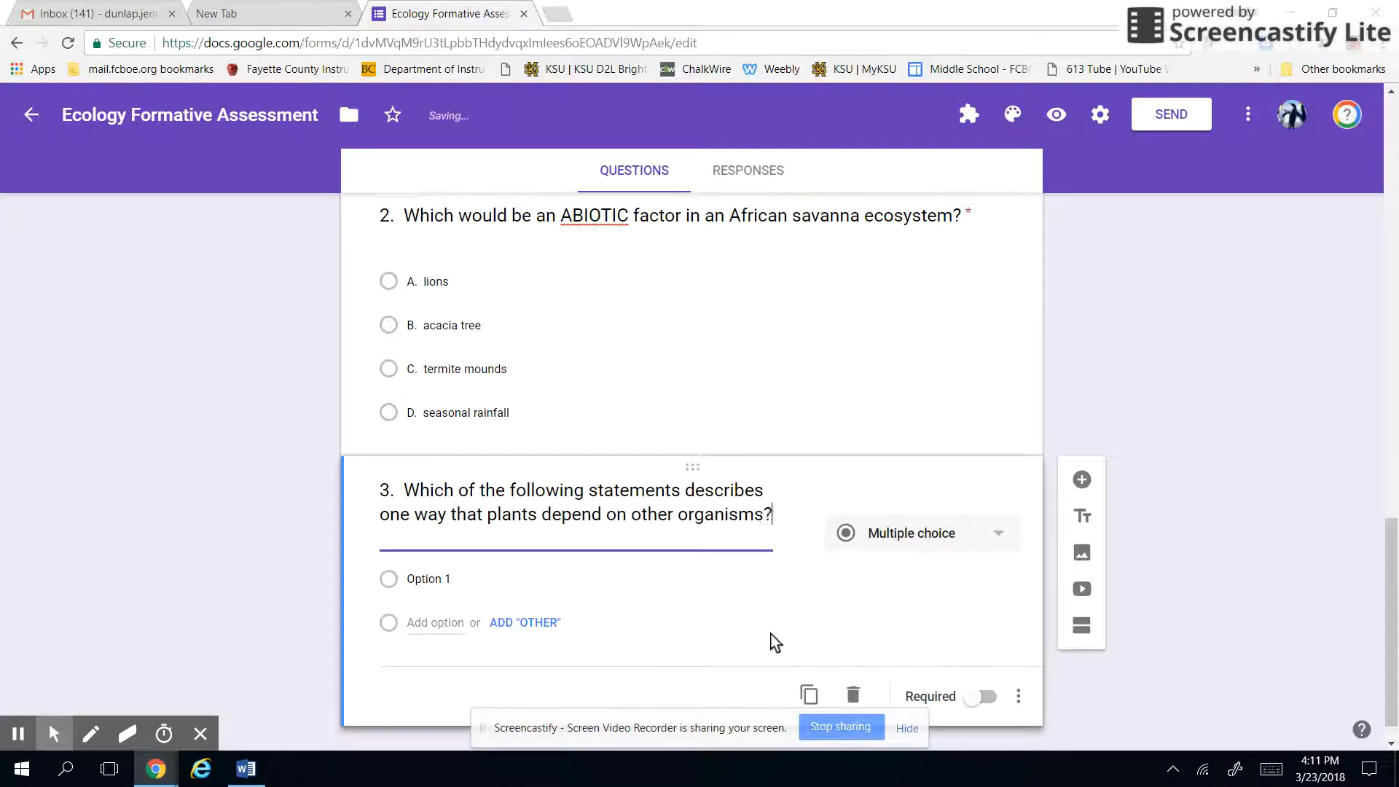
left_click(964, 518)
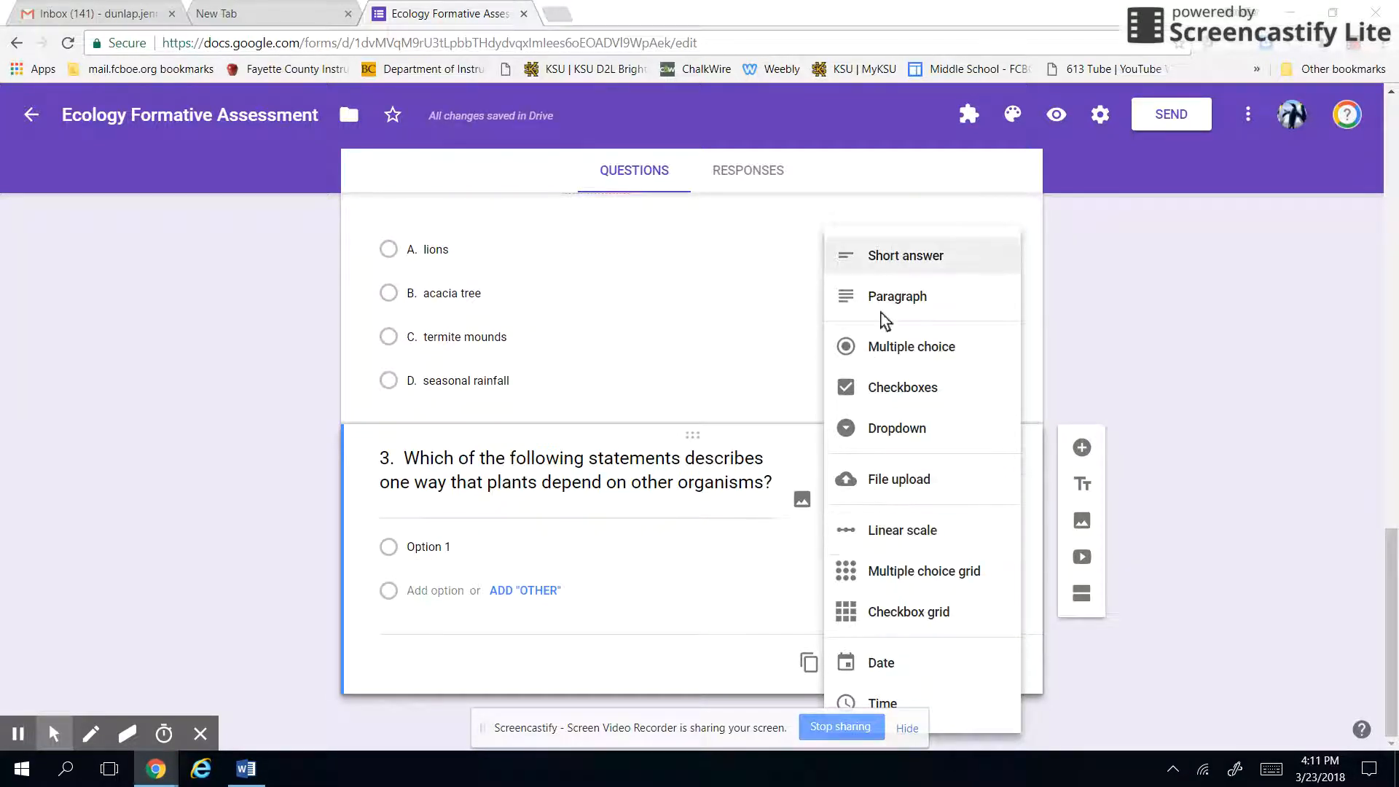
Step: Set the first option of question 3 to "A. Bacteria fix nitrogen into forms that plants can use."
left_click(517, 545)
type("A")
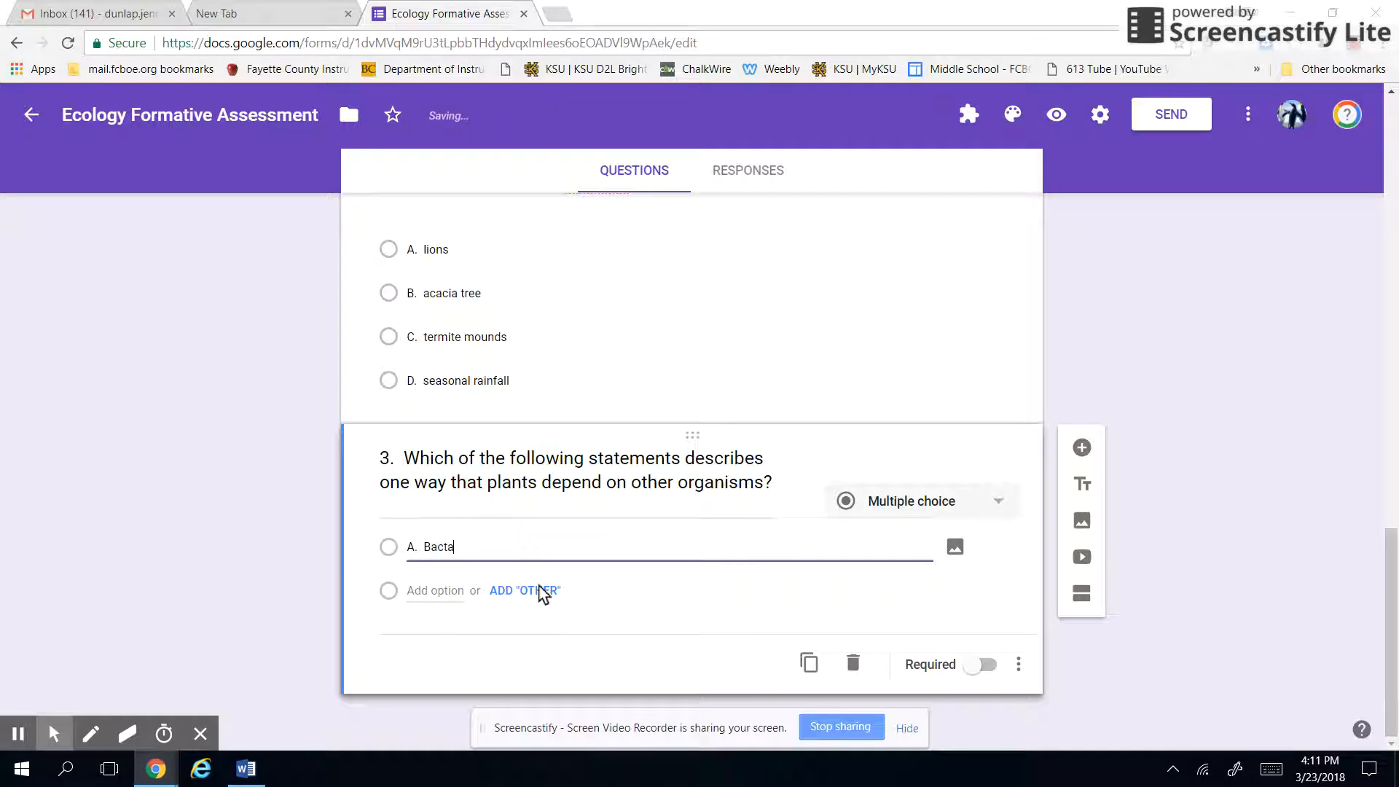
type(". Bacterai")
key("BackSpace")
key("BackSpace")
type("ia fix nitrogen into forms that plants can use.")
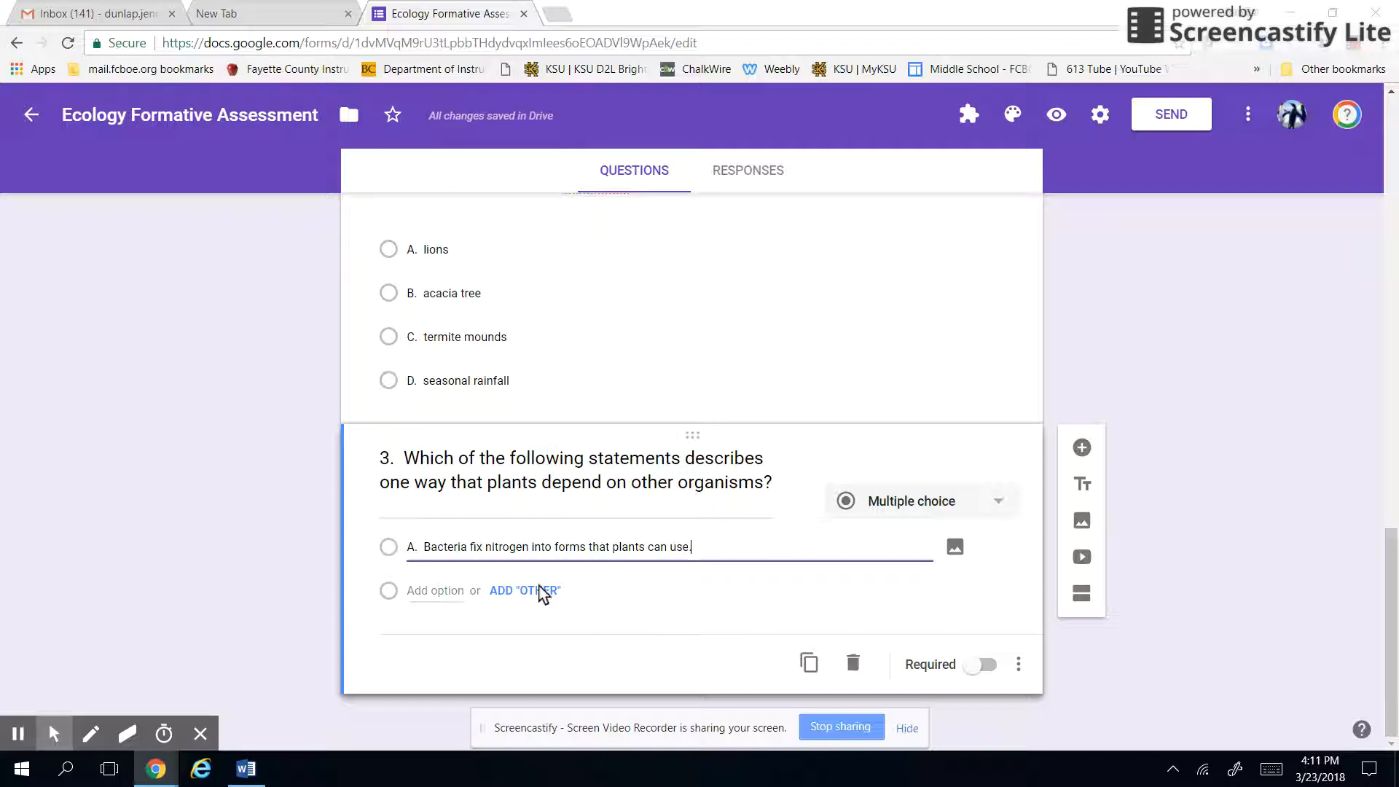
Step: Give question 3 the options "B. Animals get their energy from the plants that they eat." and "C. Animals use plants and plant parts to make nests."
key("Return")
type("B. ")
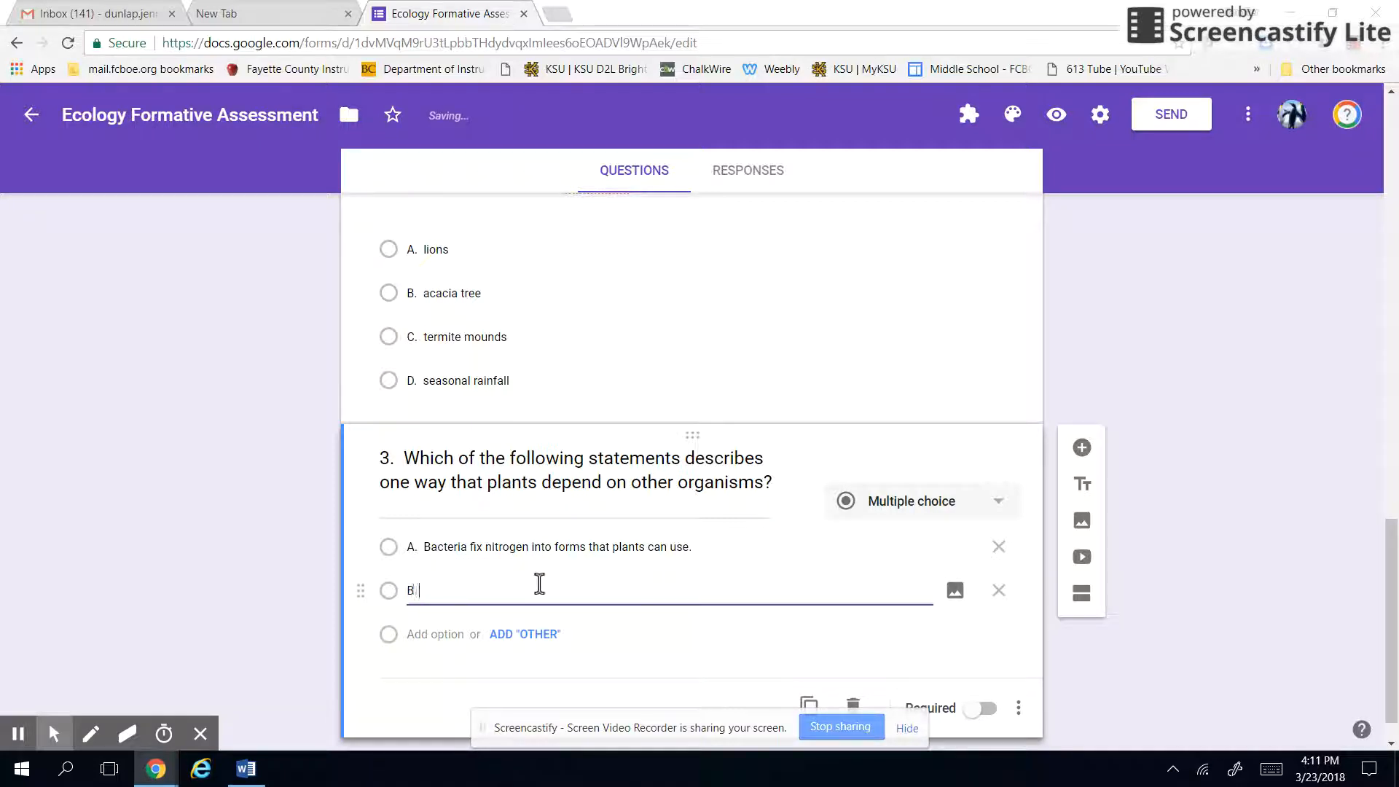
type("Animals get their energy from the plants that they eat.")
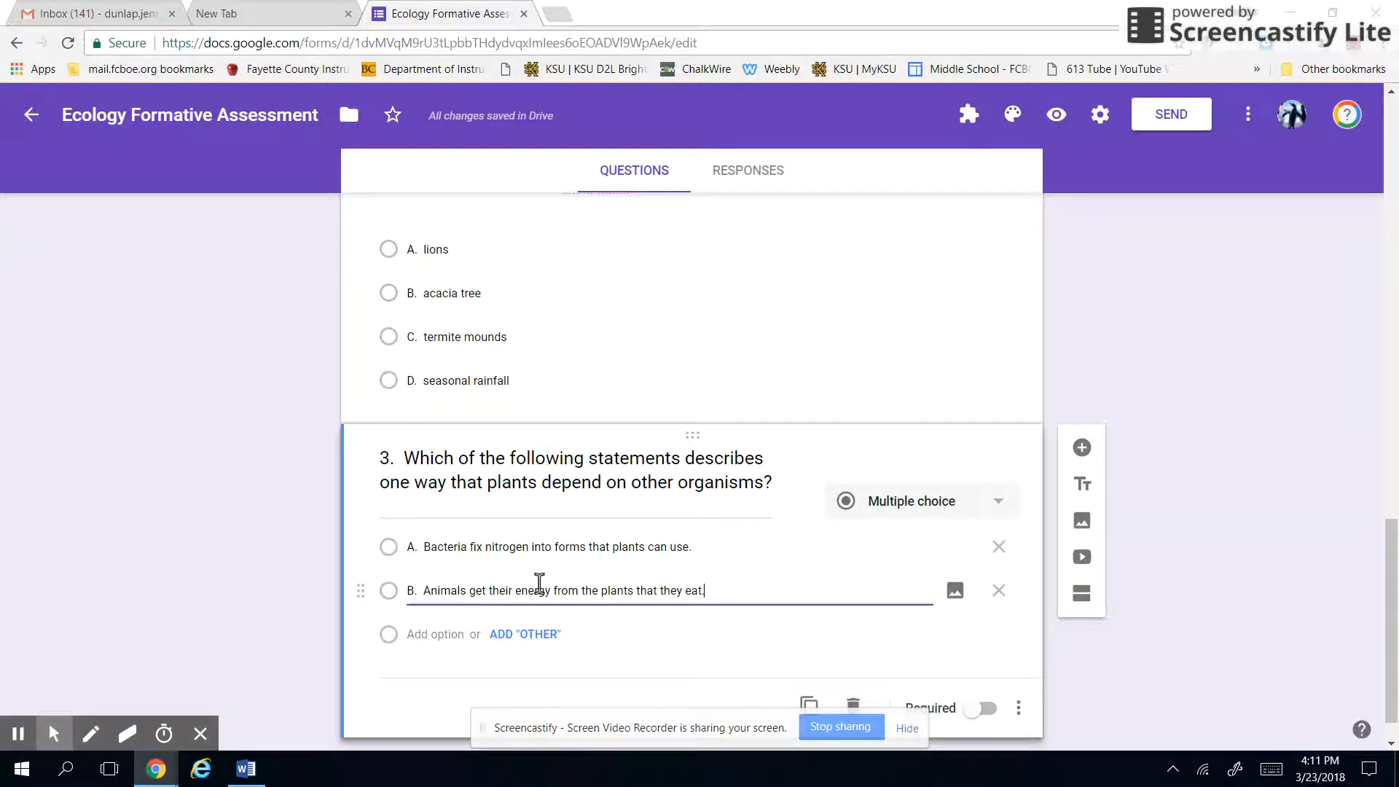
key("Return")
type("C. A")
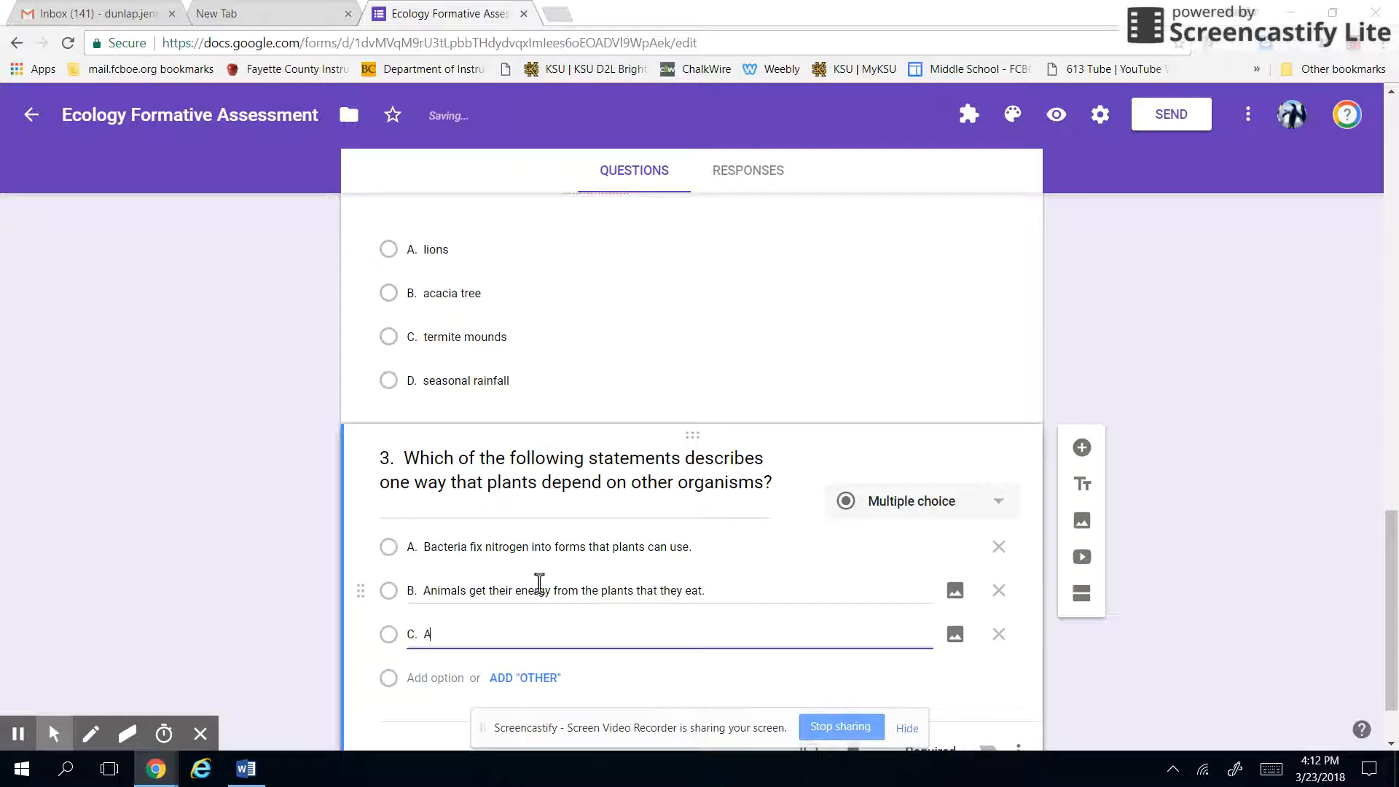
type("nimals use plant")
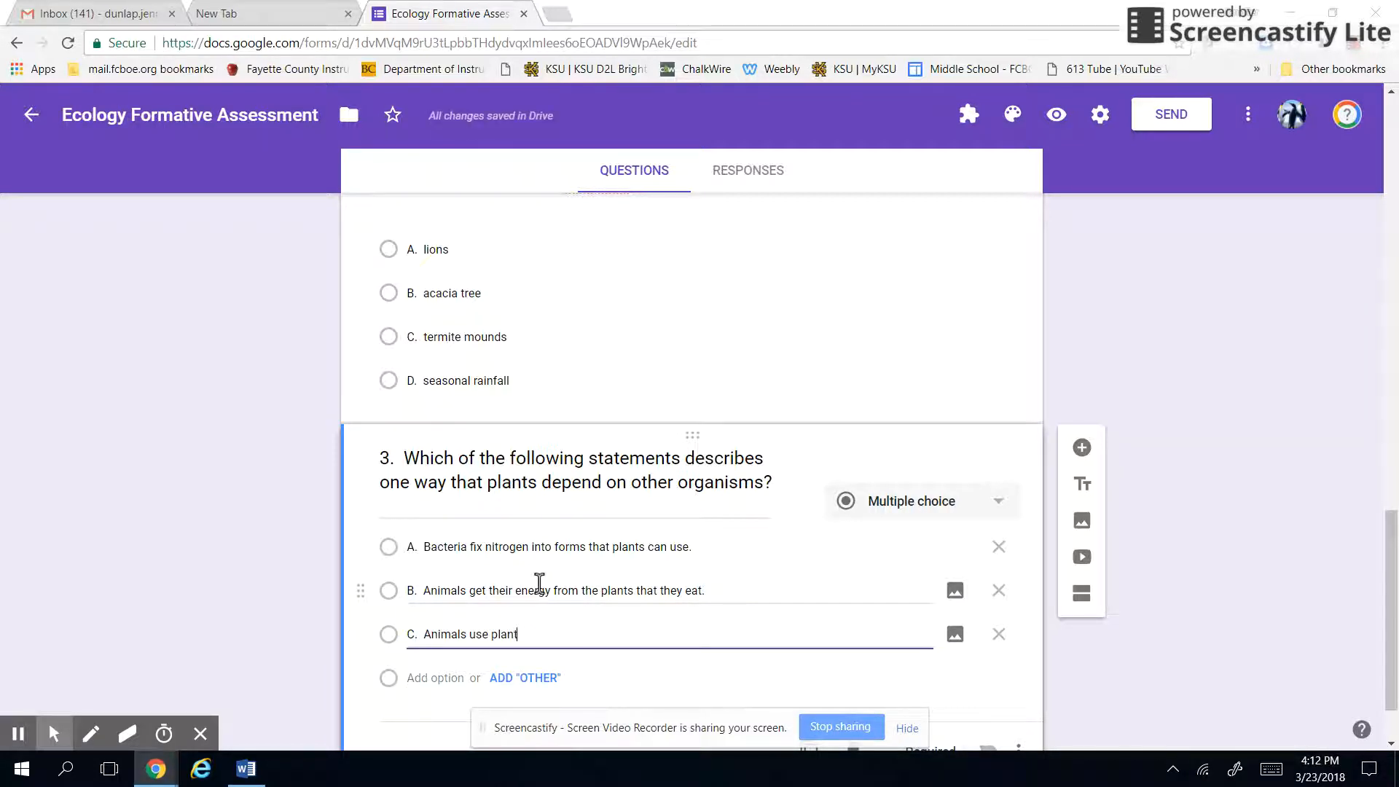
type("s and plant parts t")
type("o make nests.")
Step: Add the option "D. Plants get energy from waste products of animals." and make question 3 required
key("Return")
type("D. Flants get ene")
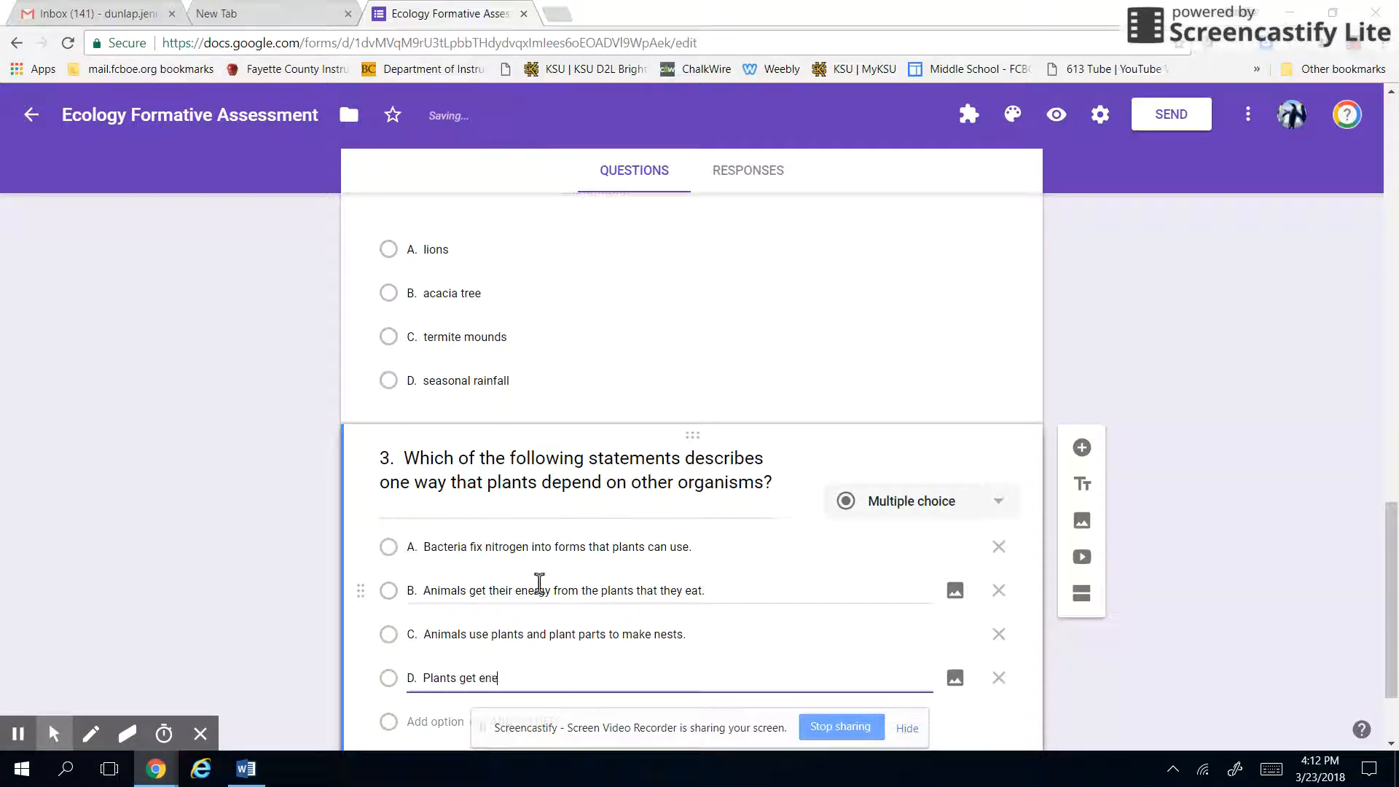
type("rgy from wast")
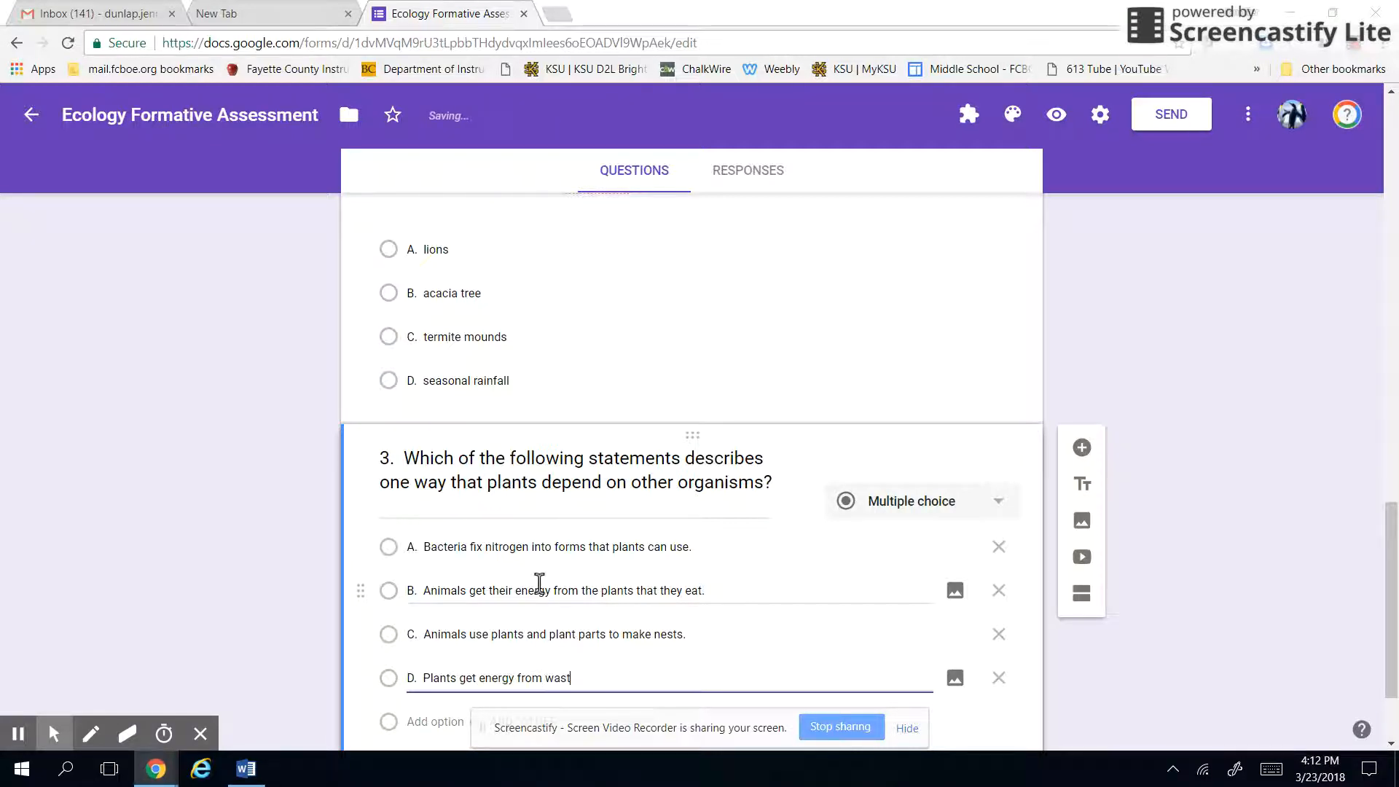
type("e products of animals.")
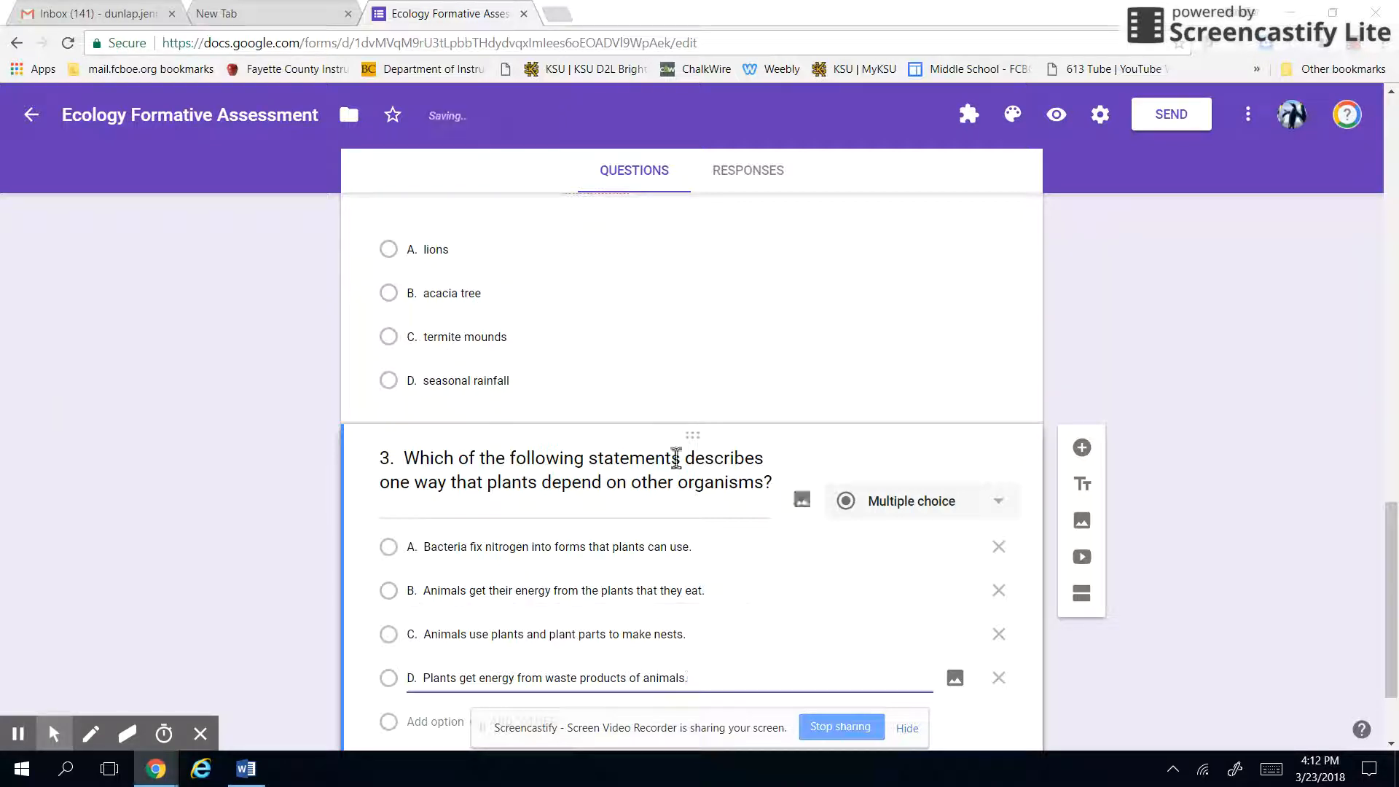
scroll(811, 459, "down", 2)
left_click(985, 665)
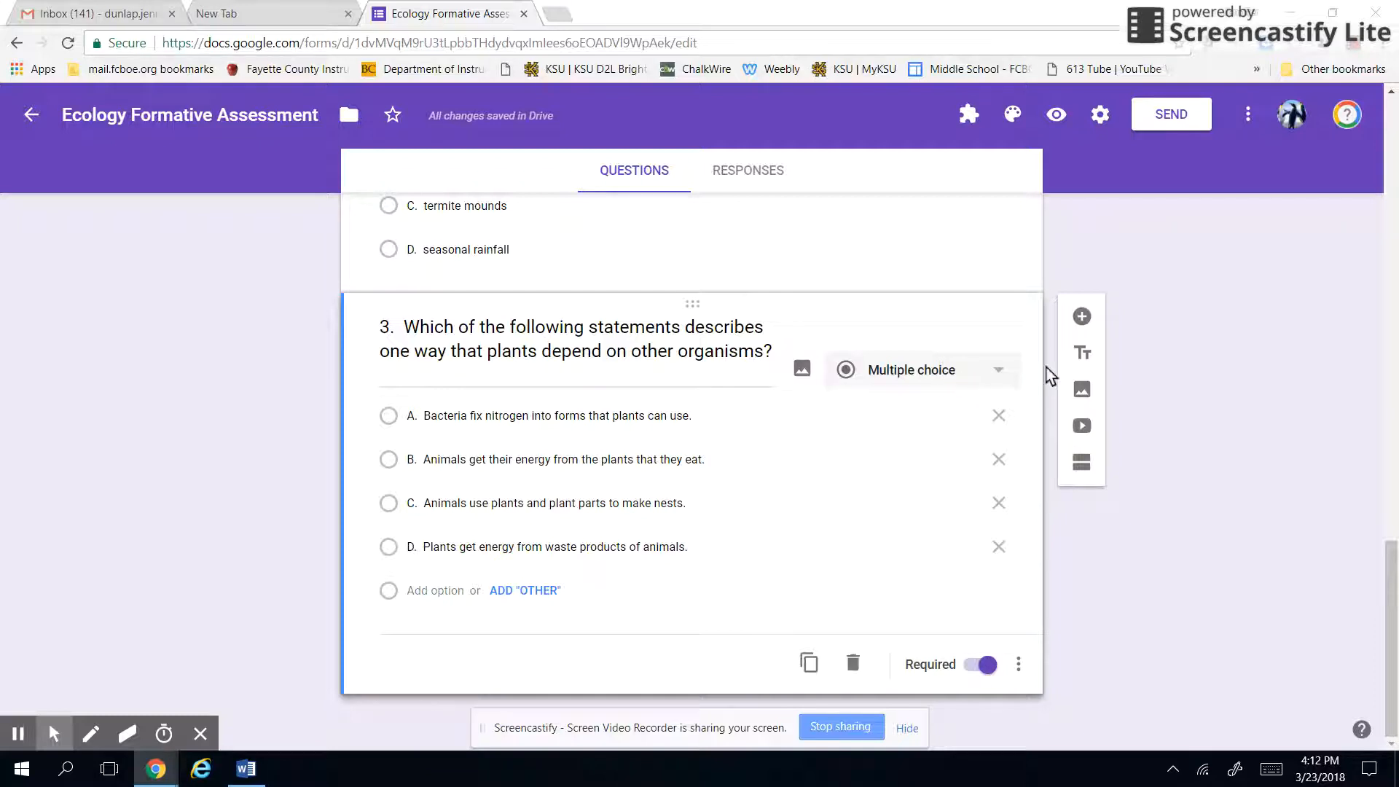
Step: Start inserting an image below question 3 and search Google images for "aloe plant"
left_click(1084, 393)
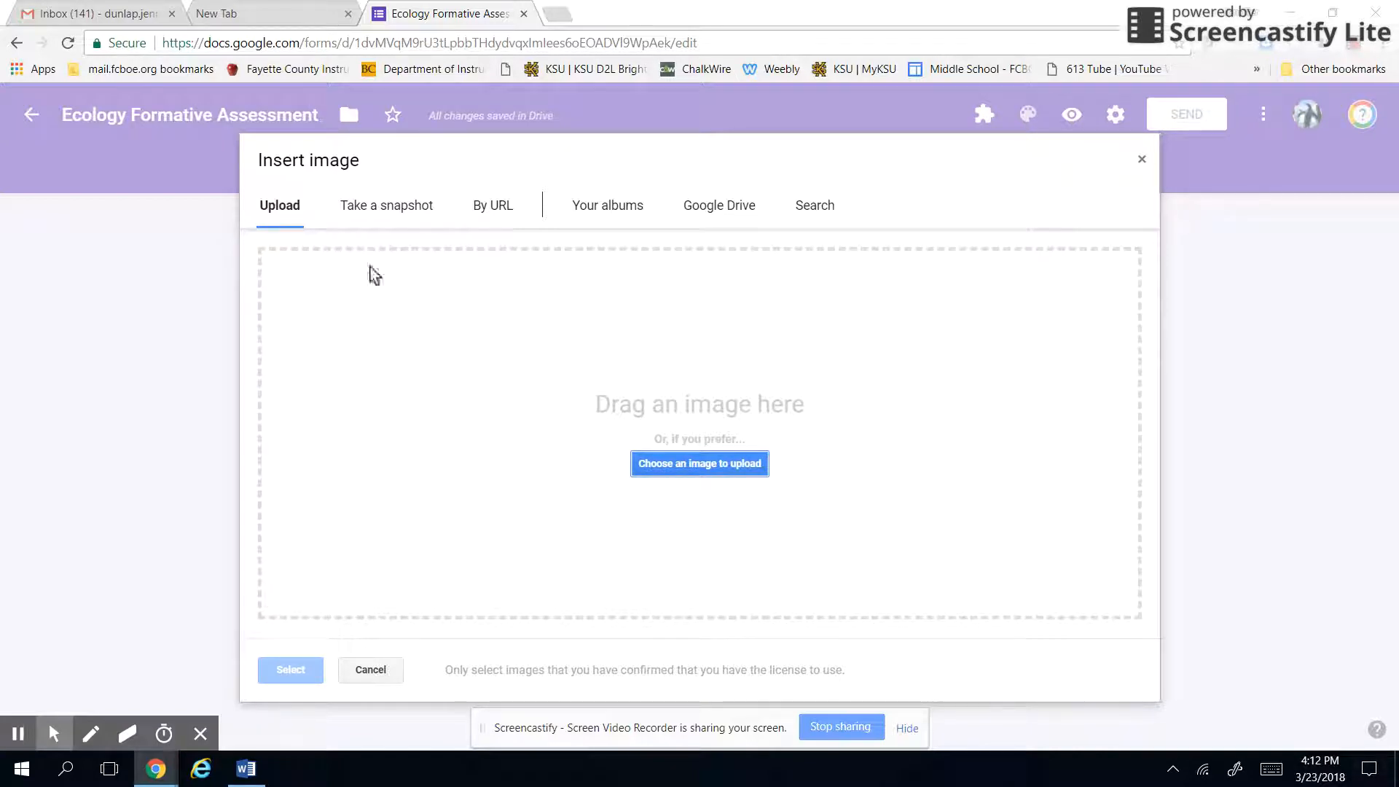
left_click(812, 213)
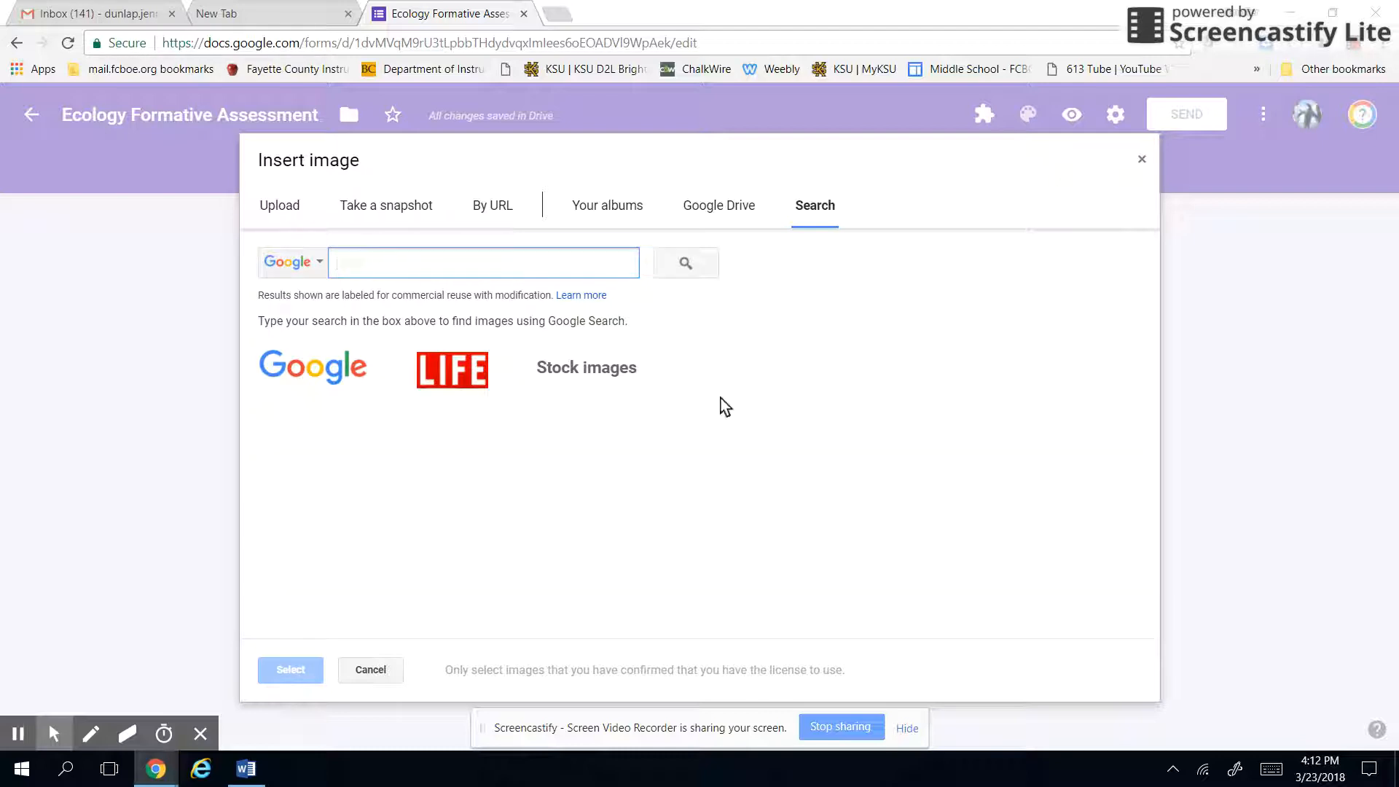
type("aloe plant")
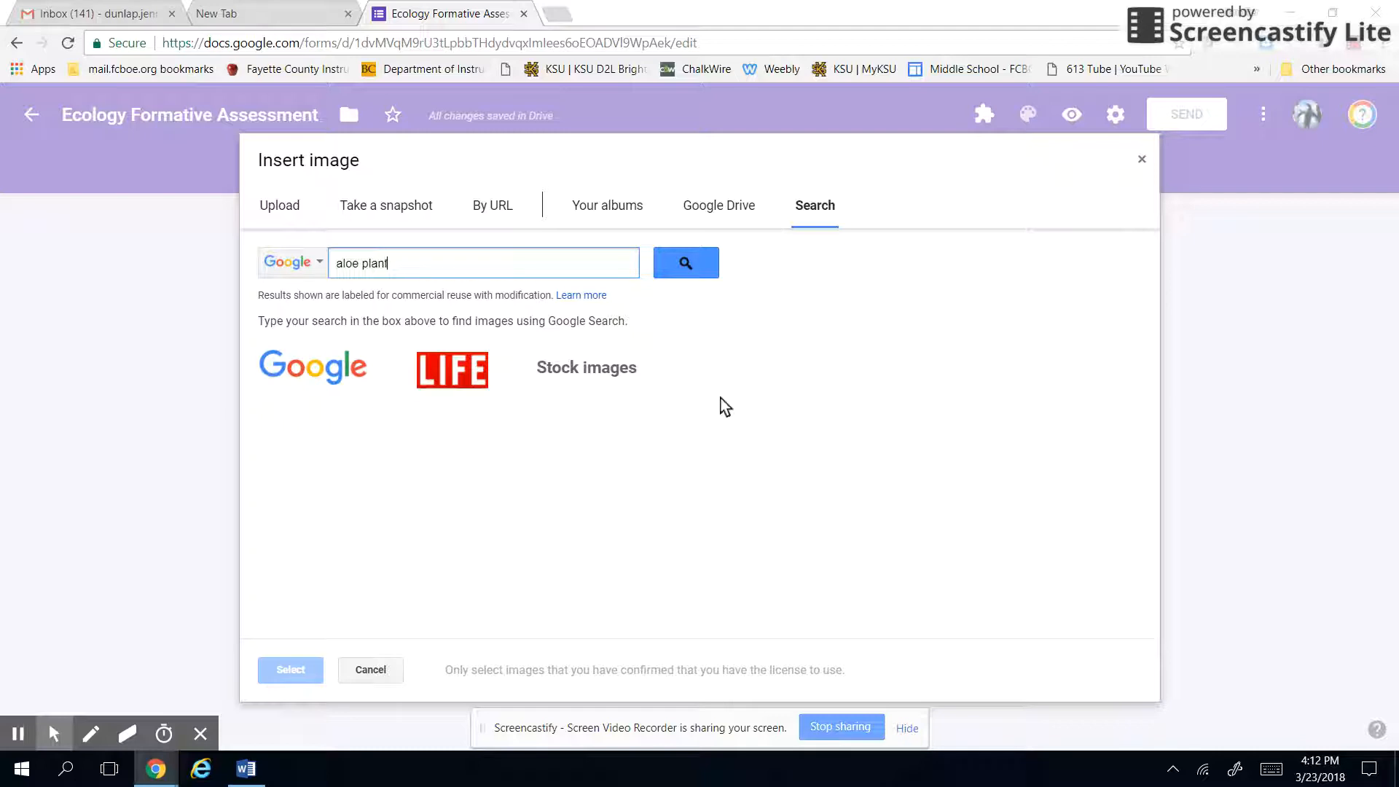
key("Return")
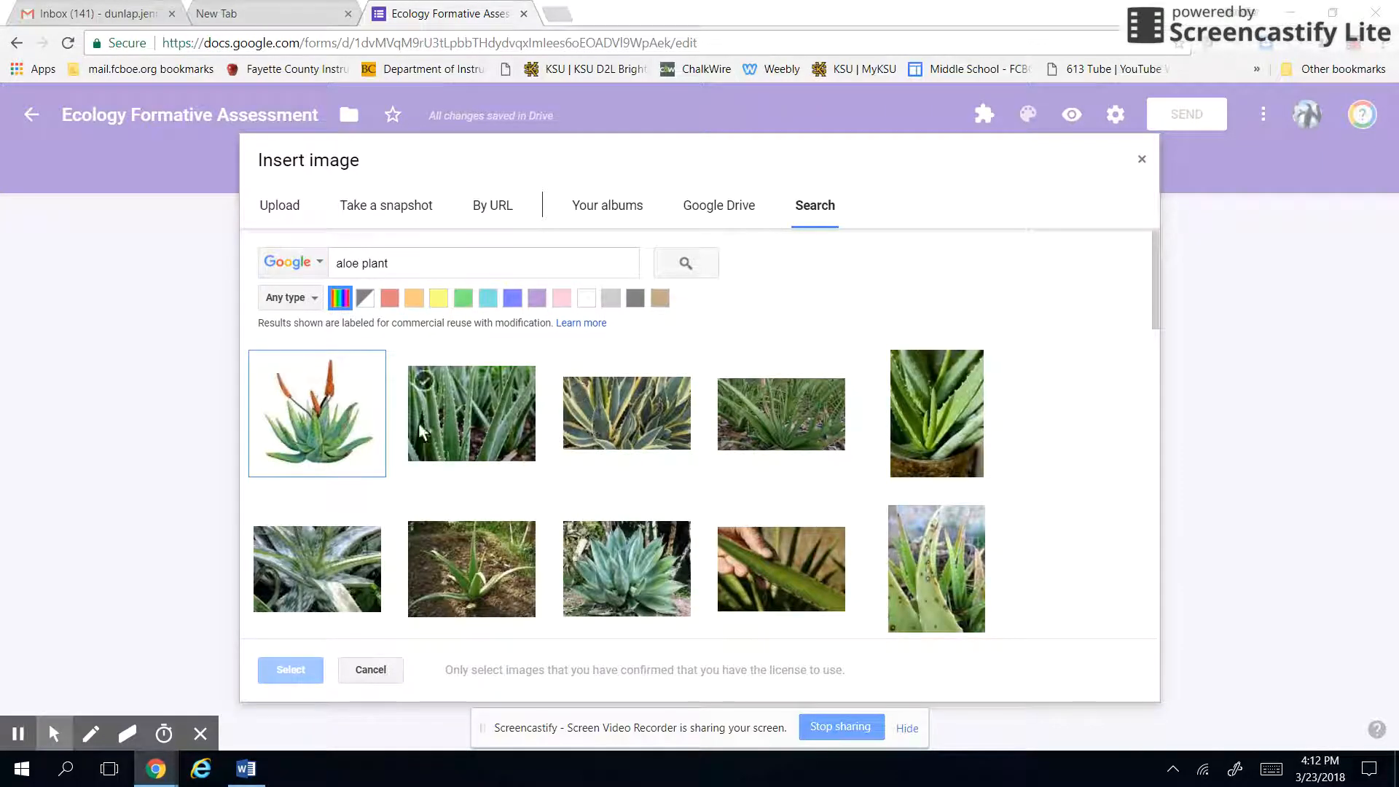
Step: Browse the aloe plant images and insert the one with orange flower spikes on a white background
scroll(421, 432, "down", 2)
scroll(853, 475, "down", 5)
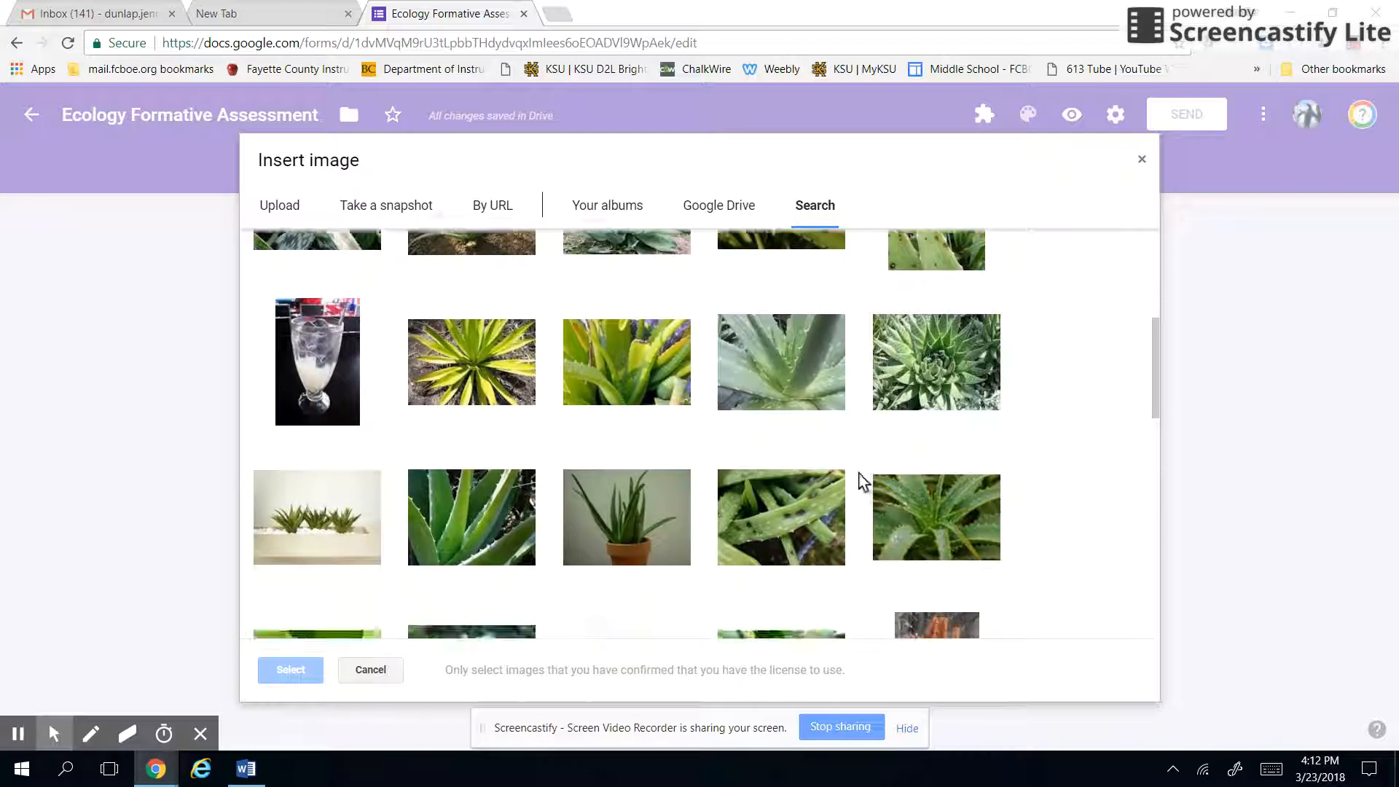
scroll(860, 513, "down", 1)
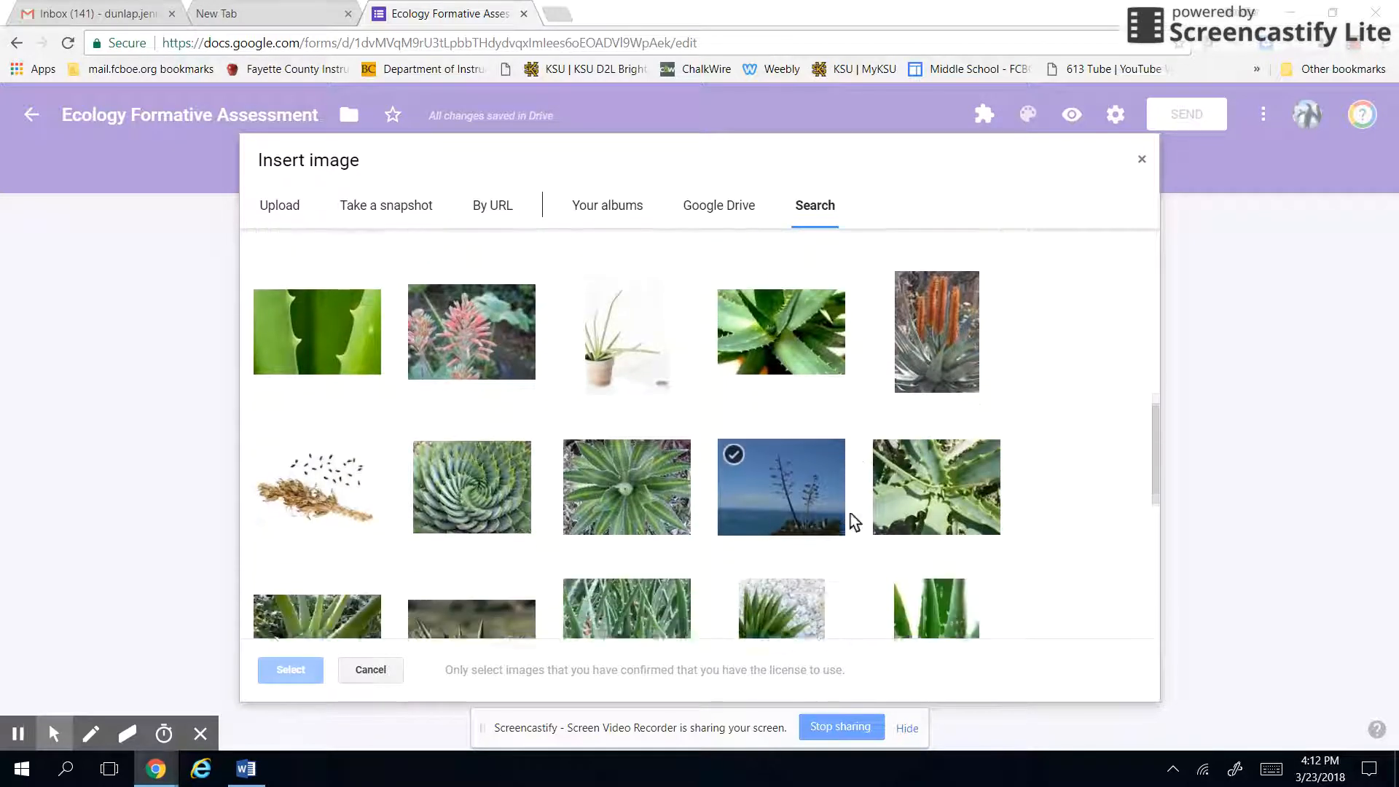
scroll(850, 524, "down", 2)
scroll(850, 528, "down", 2)
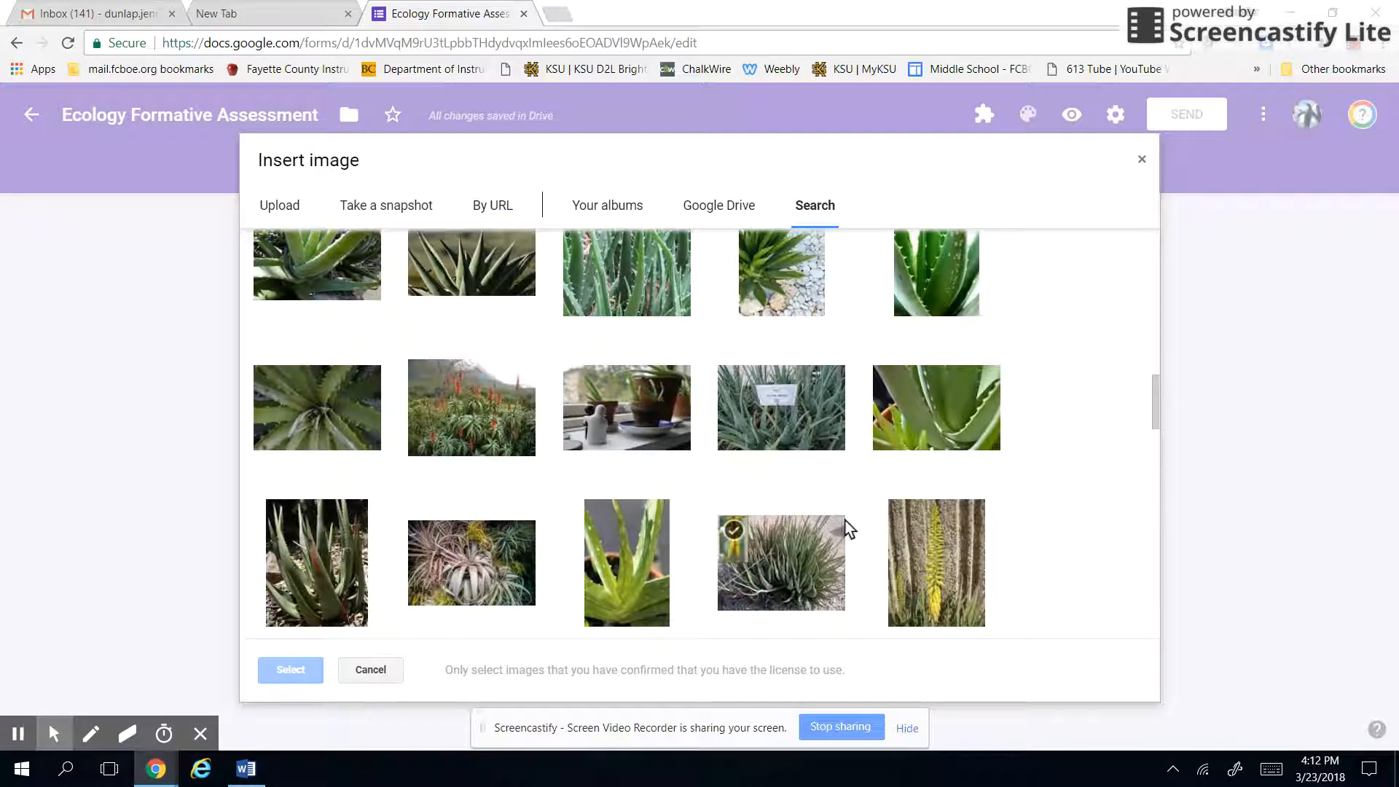
scroll(848, 528, "down", 1)
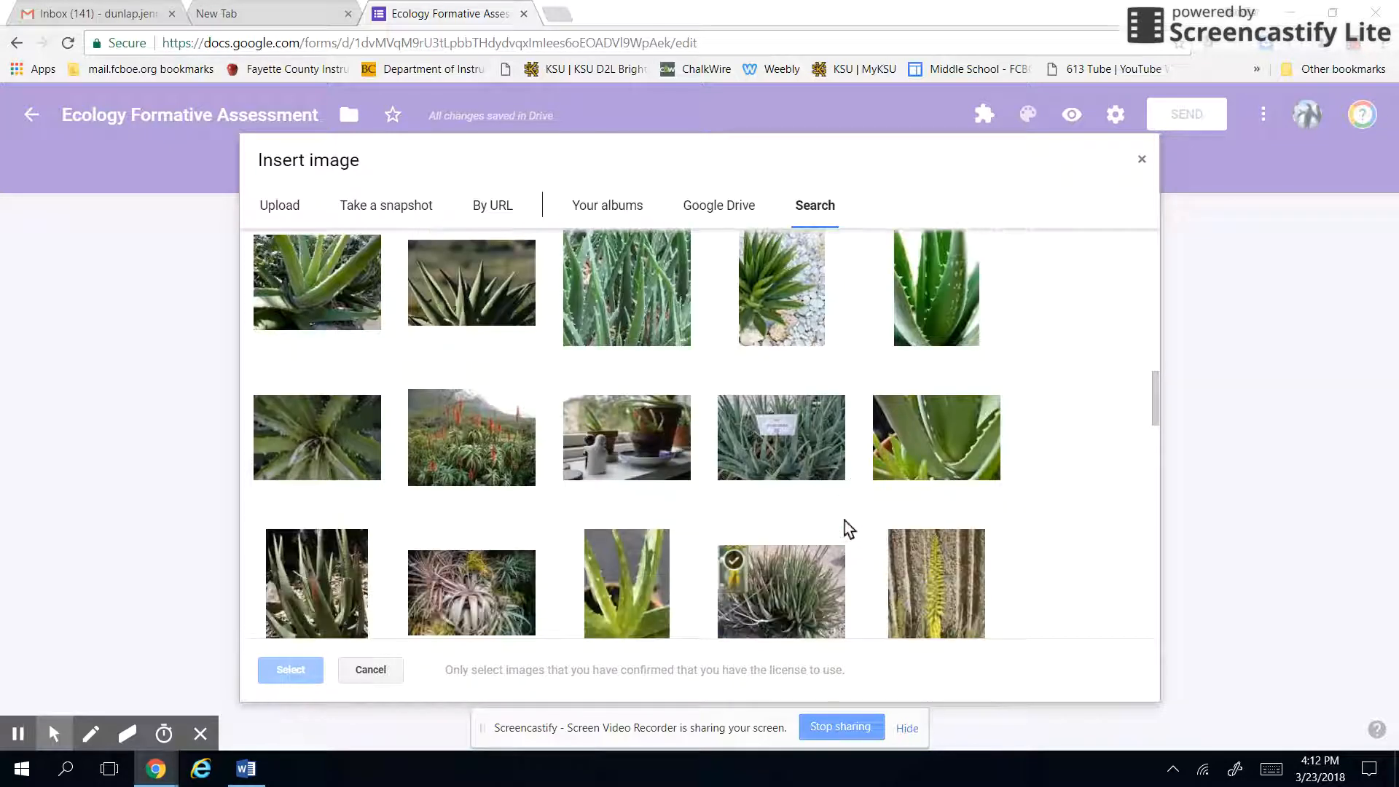
scroll(849, 528, "down", 3)
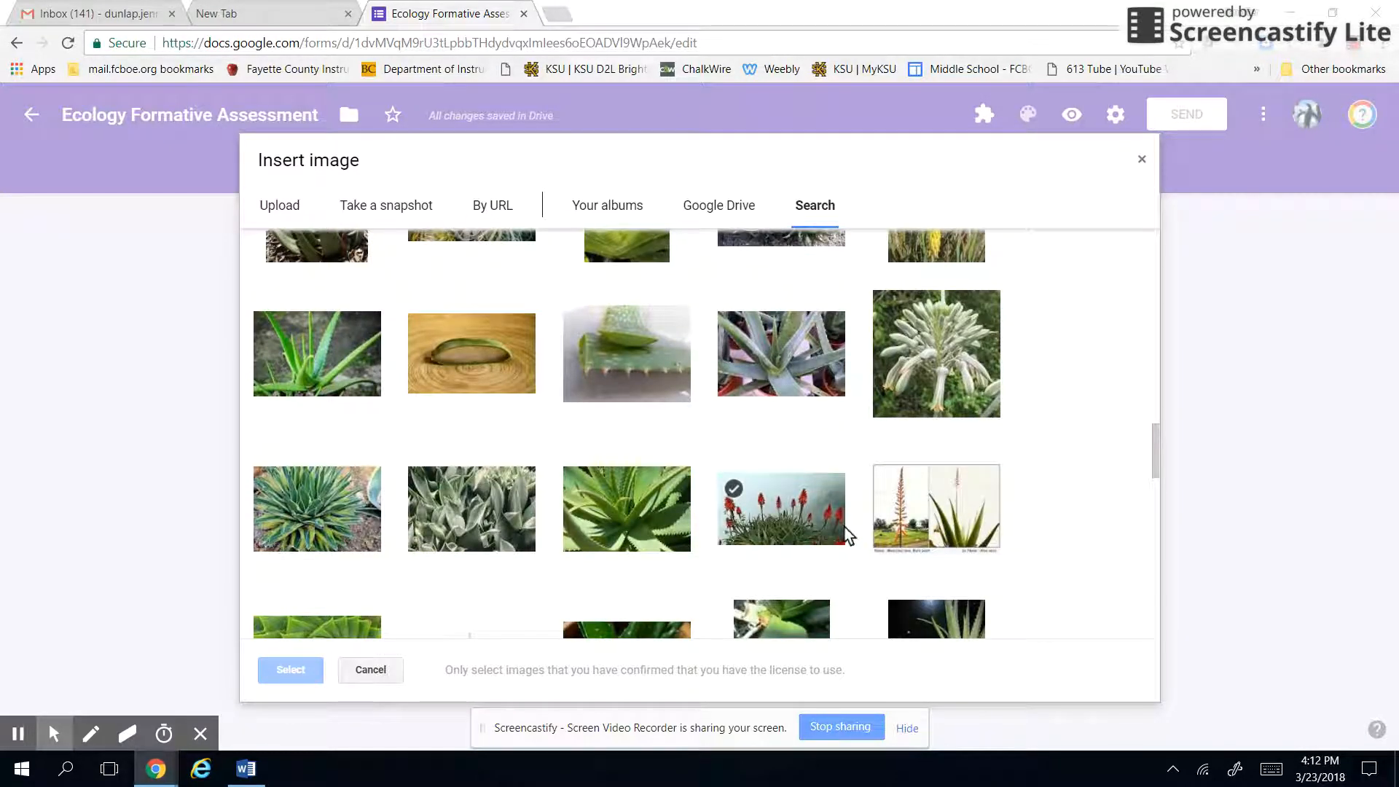
scroll(849, 537, "down", 3)
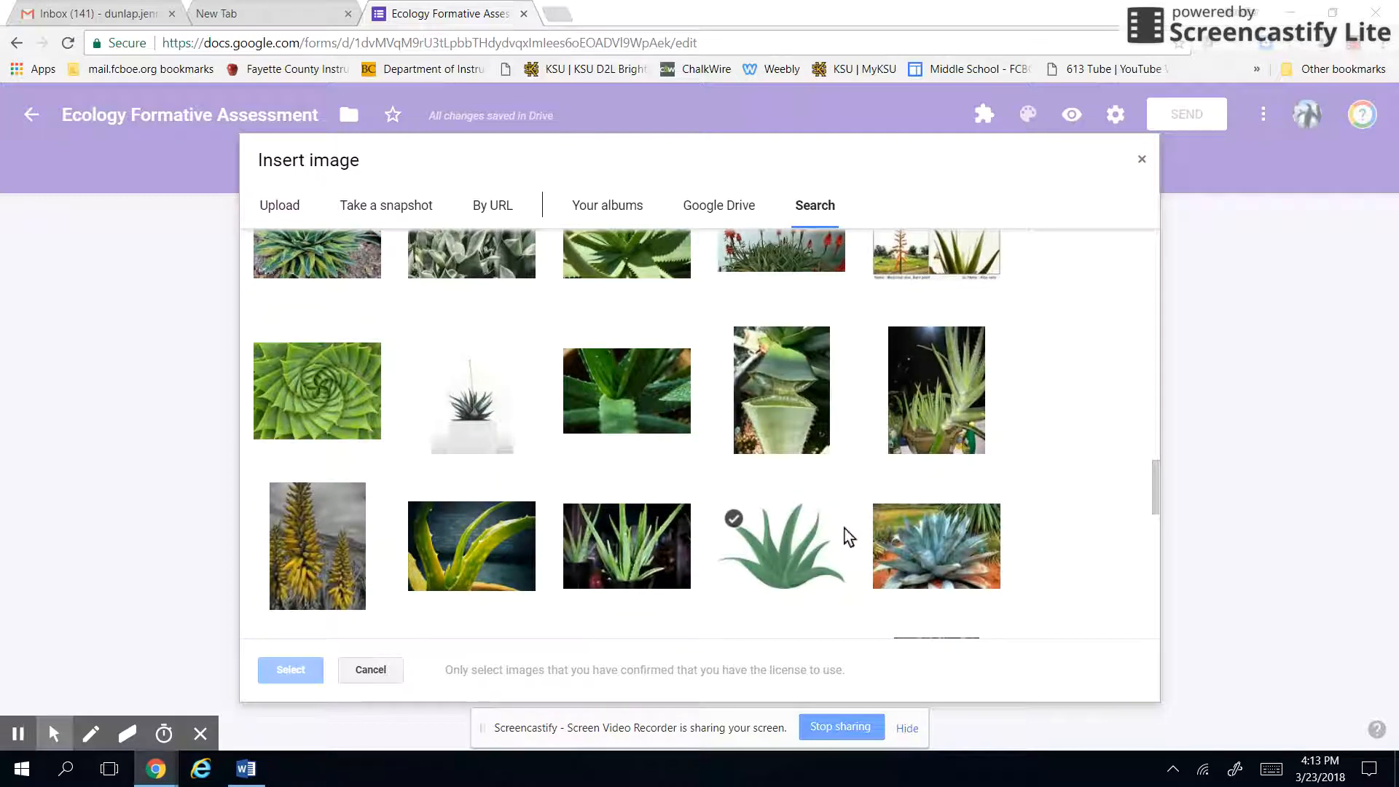
scroll(846, 538, "down", 2)
scroll(874, 532, "up", 5)
scroll(896, 526, "up", 10)
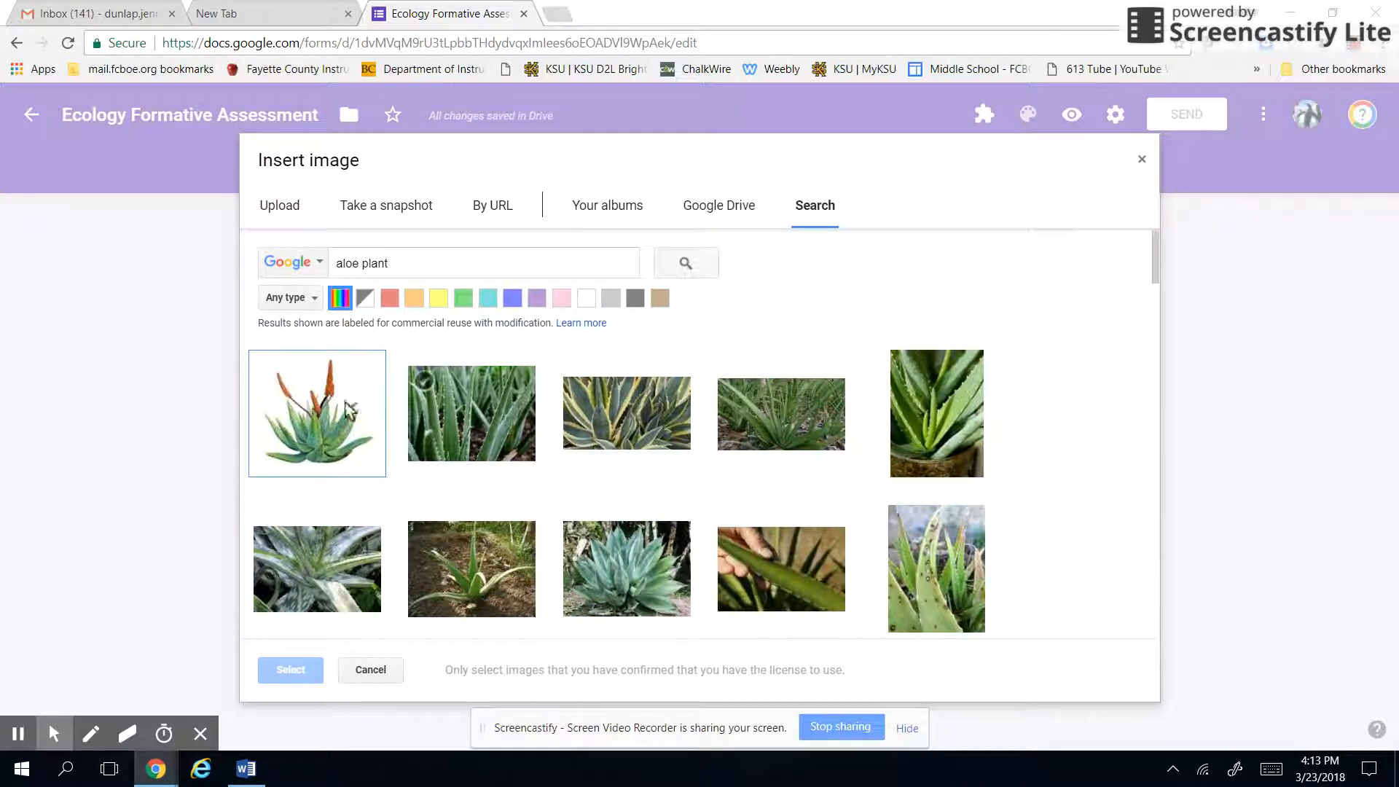
left_click(348, 410)
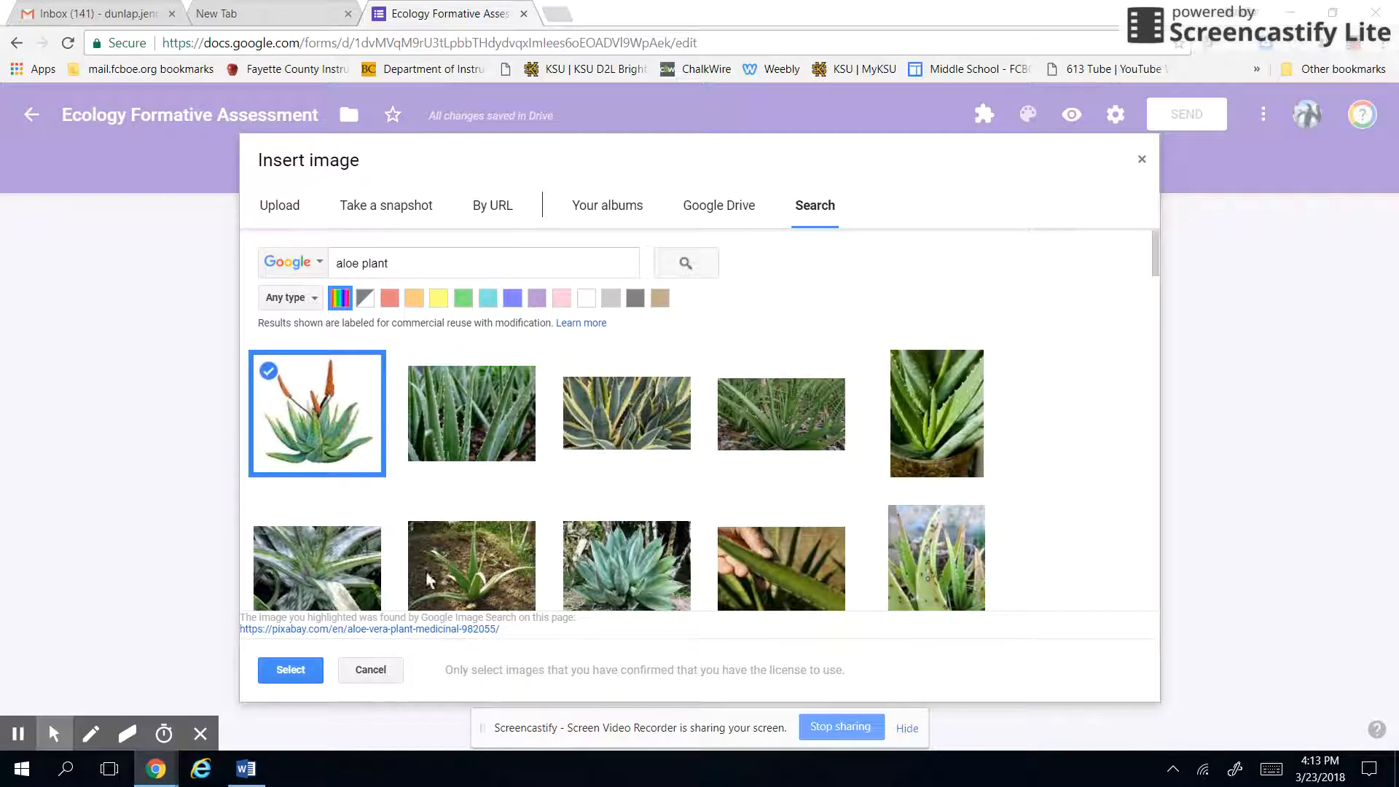
left_click(291, 670)
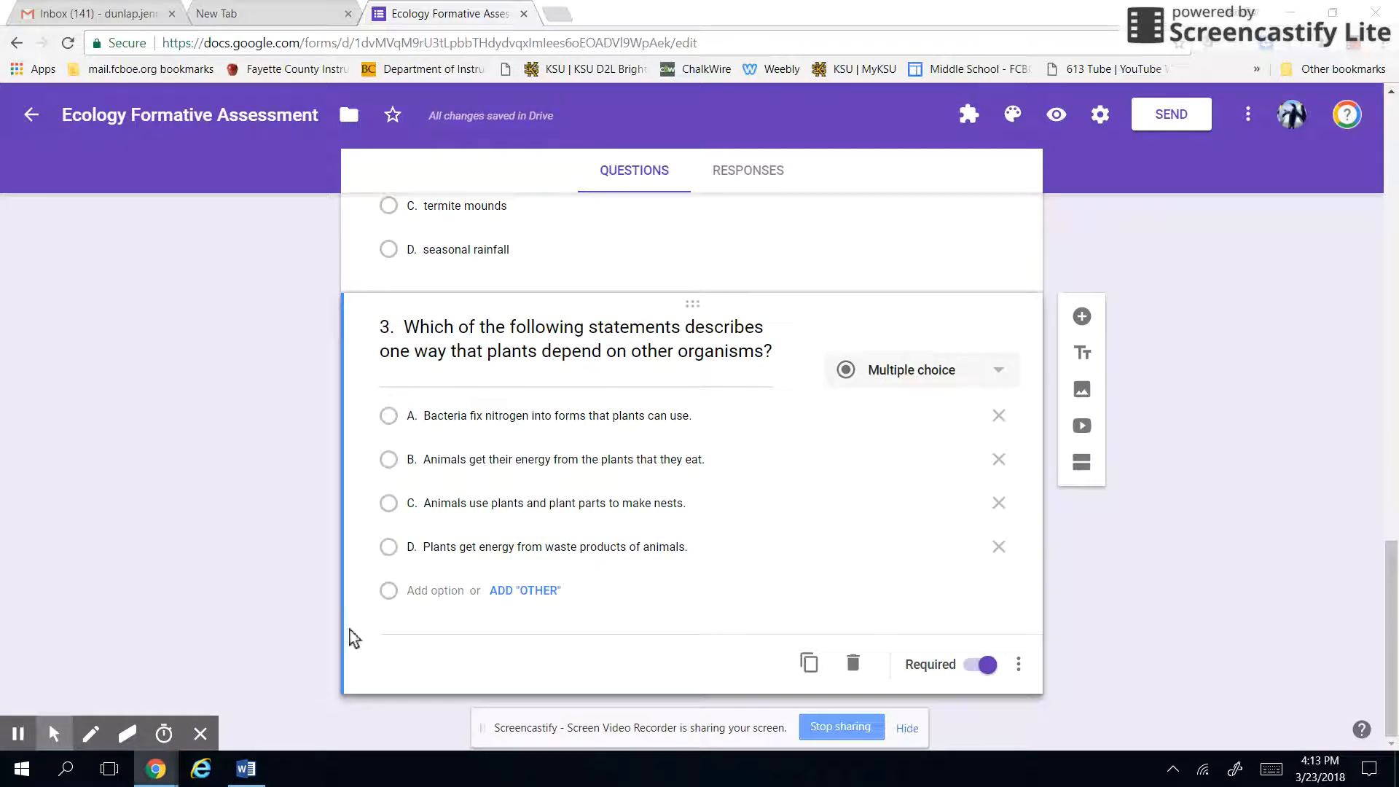
Step: Shrink the inserted aloe plant image proportionally to about half the form's width
scroll(805, 554, "down", 6)
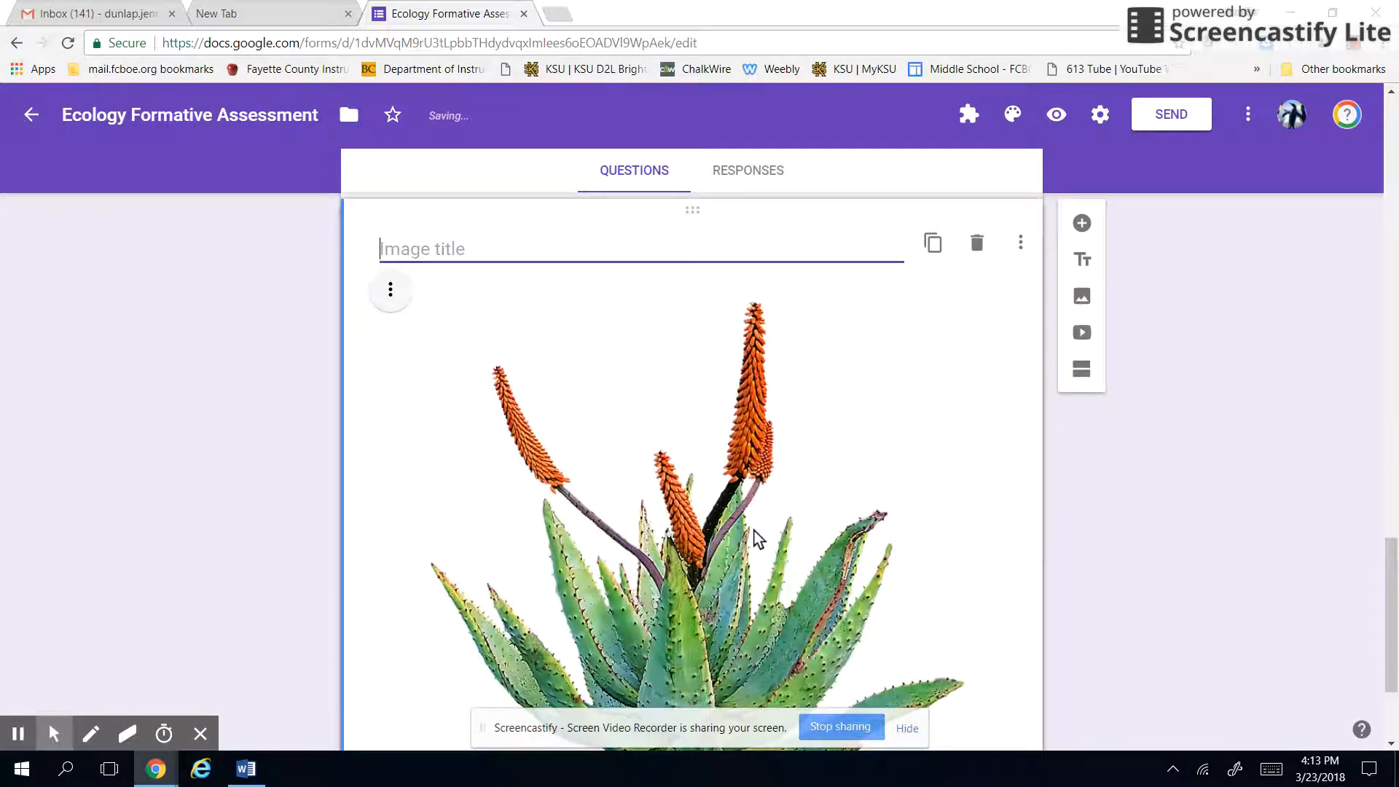
left_click(696, 455)
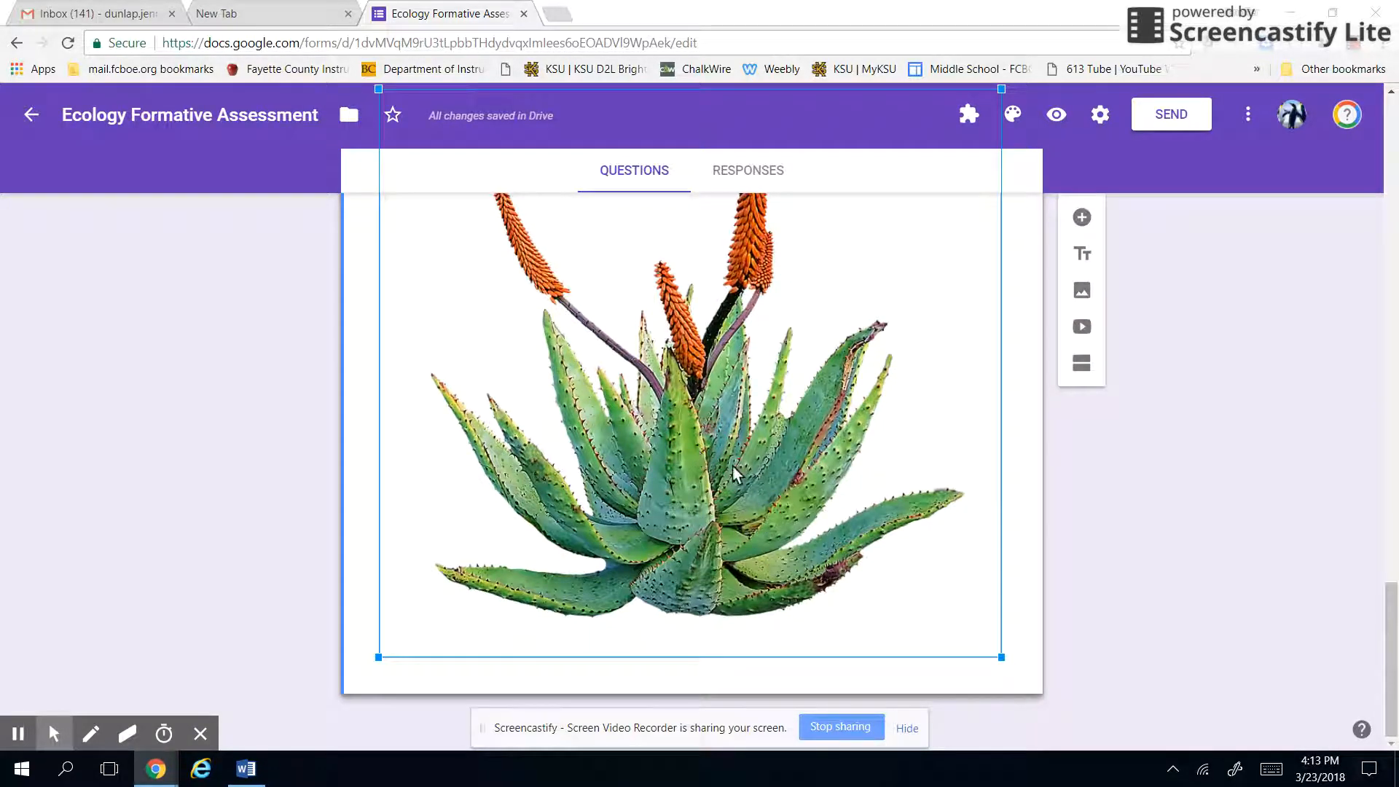
scroll(732, 465, "up", 1)
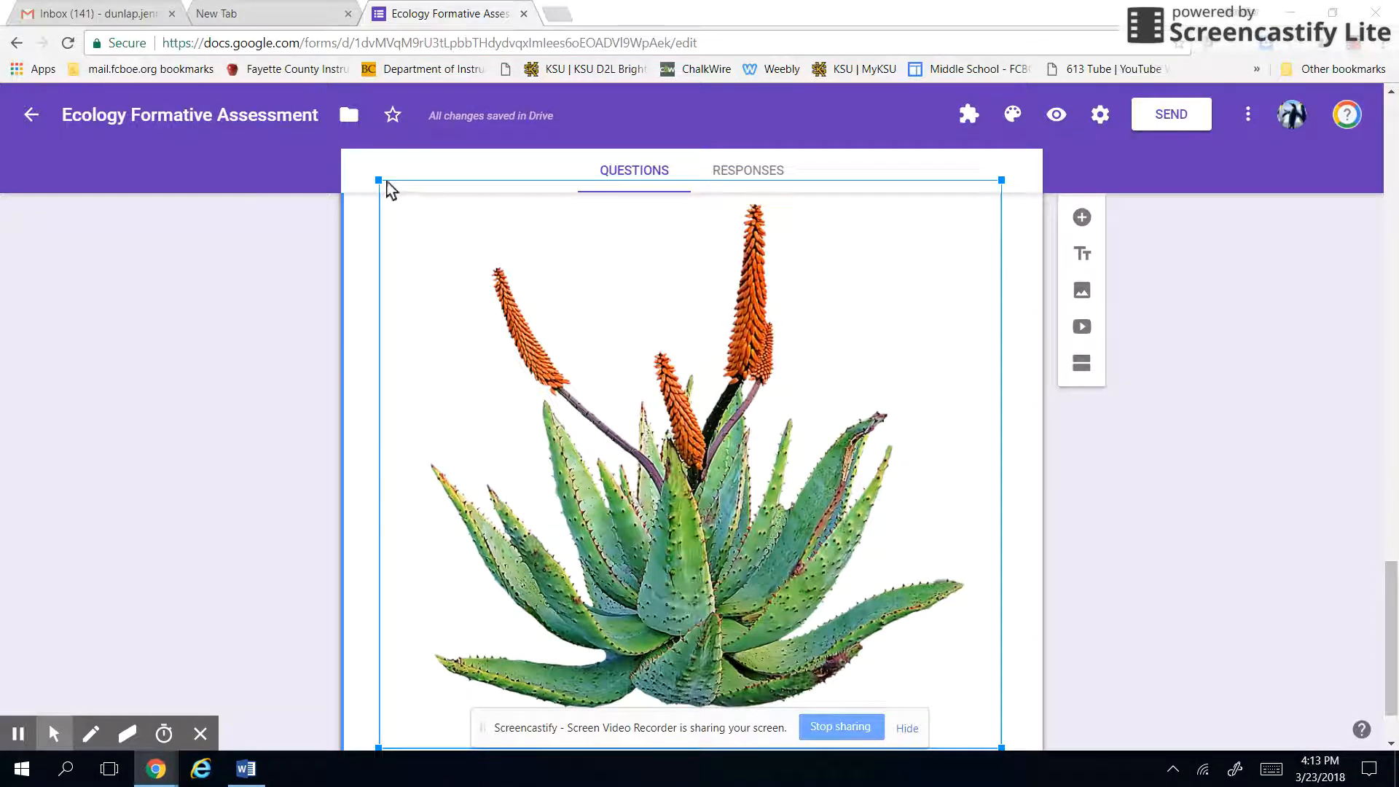
scroll(838, 634, "down", 1)
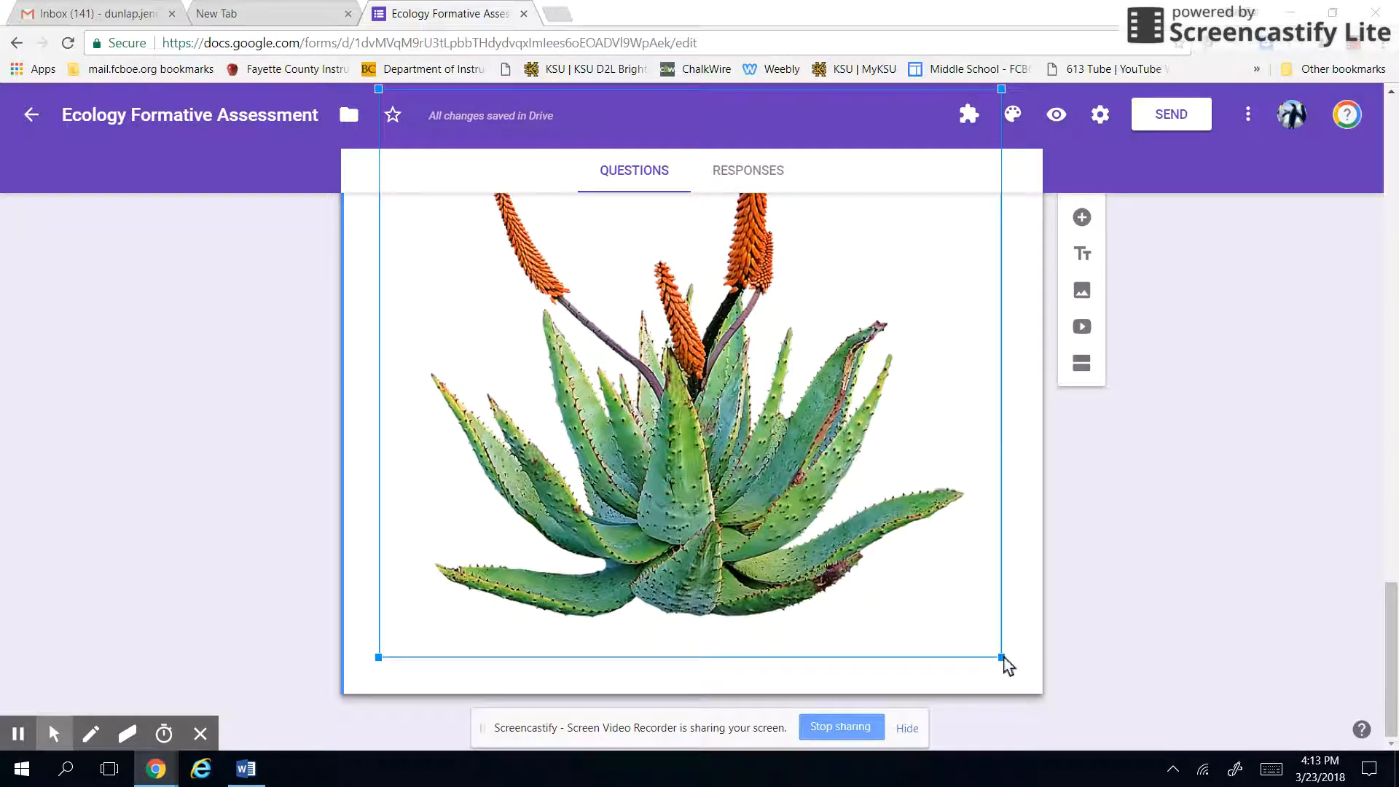
left_click_drag(1003, 658, 872, 515)
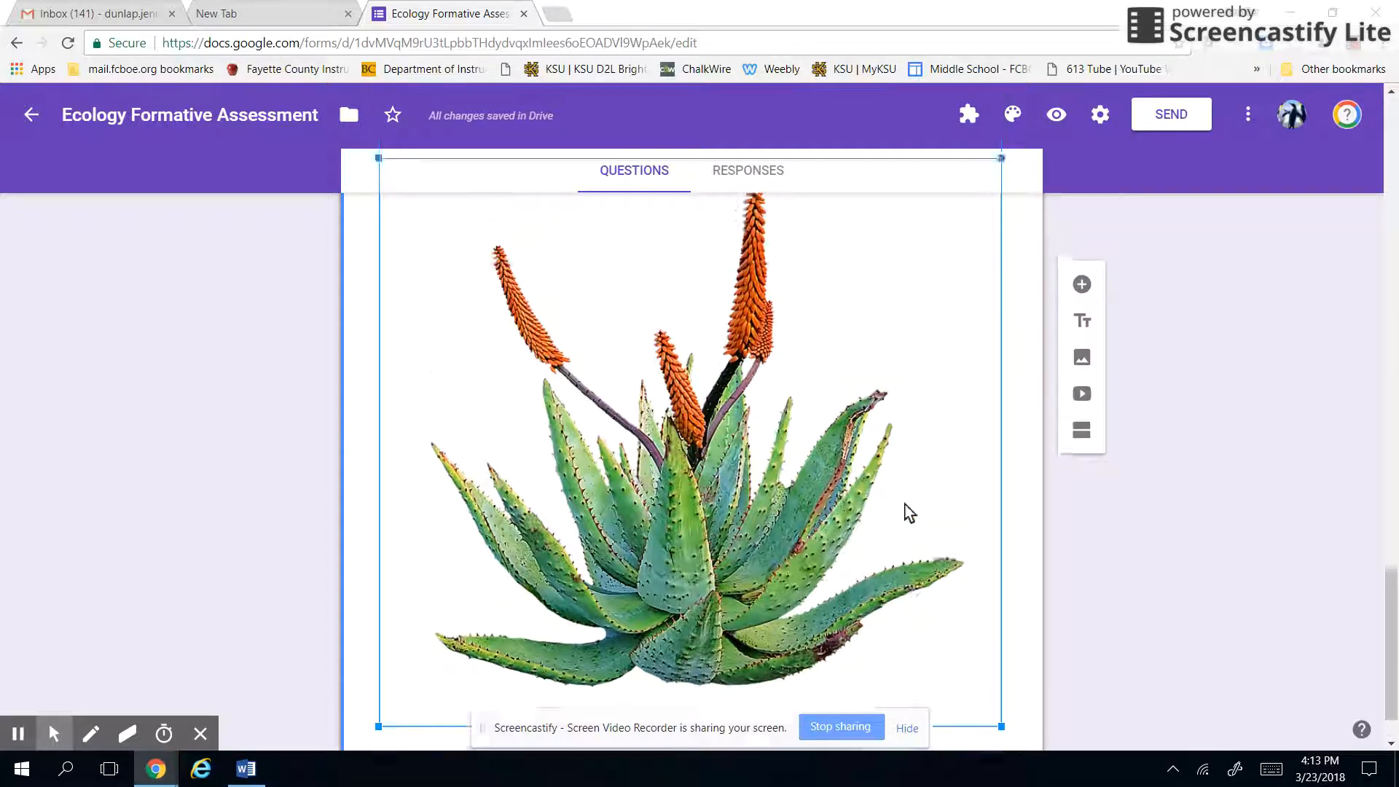
left_click_drag(1003, 547, 847, 662)
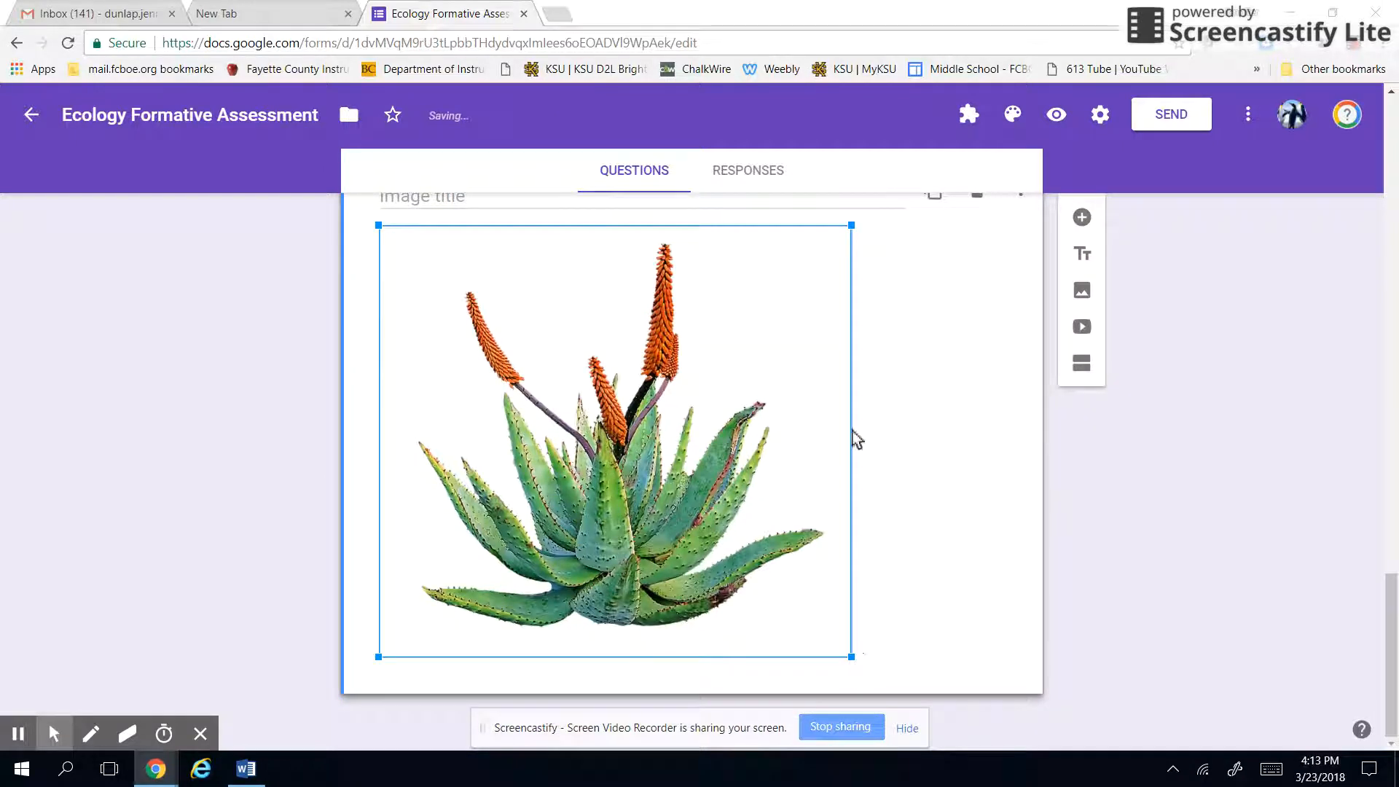
left_click_drag(853, 227, 714, 352)
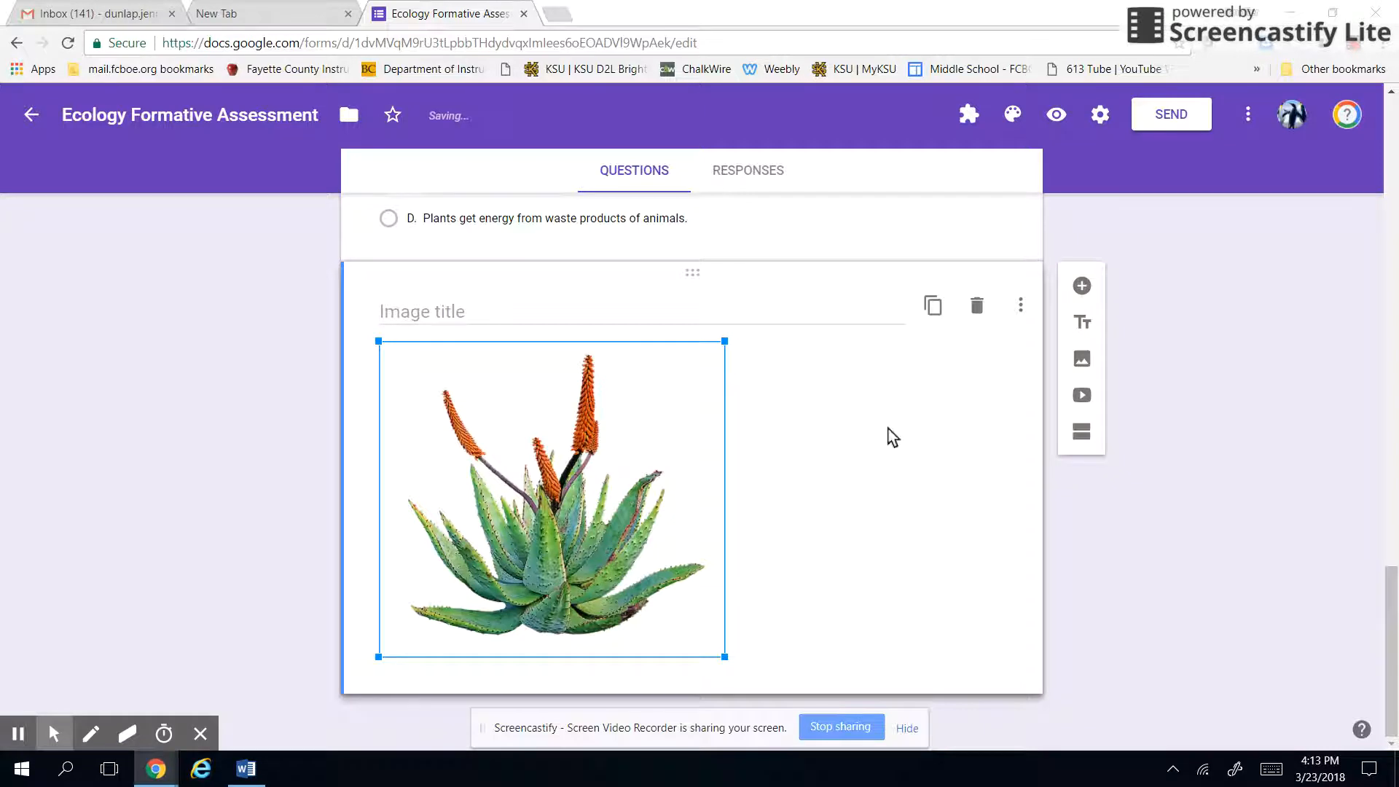
left_click(649, 446)
left_click(777, 466)
left_click(652, 462)
Step: Title the aloe image "Use the picture below to answer question 4." and center the image
left_click(474, 312)
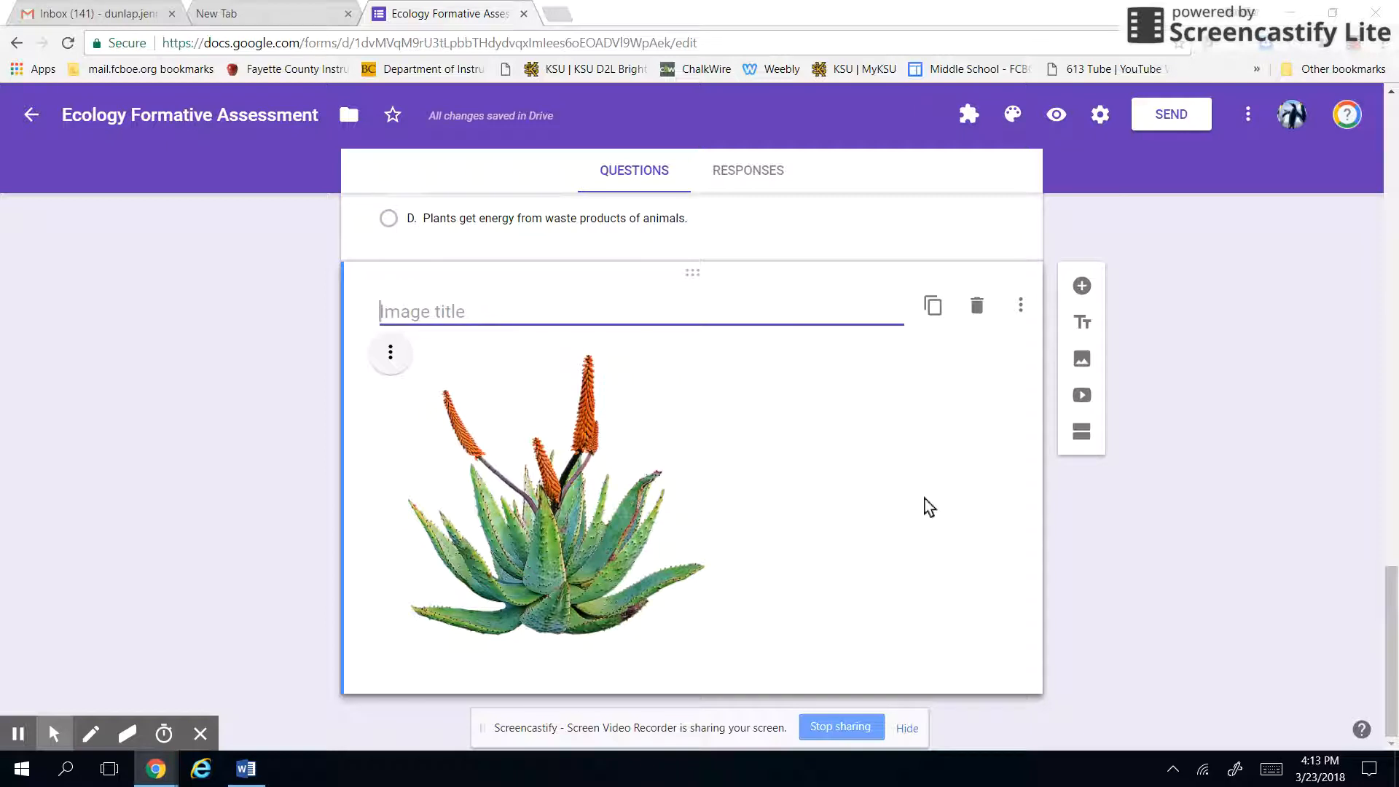
type("Use the picture below to answer question 4.")
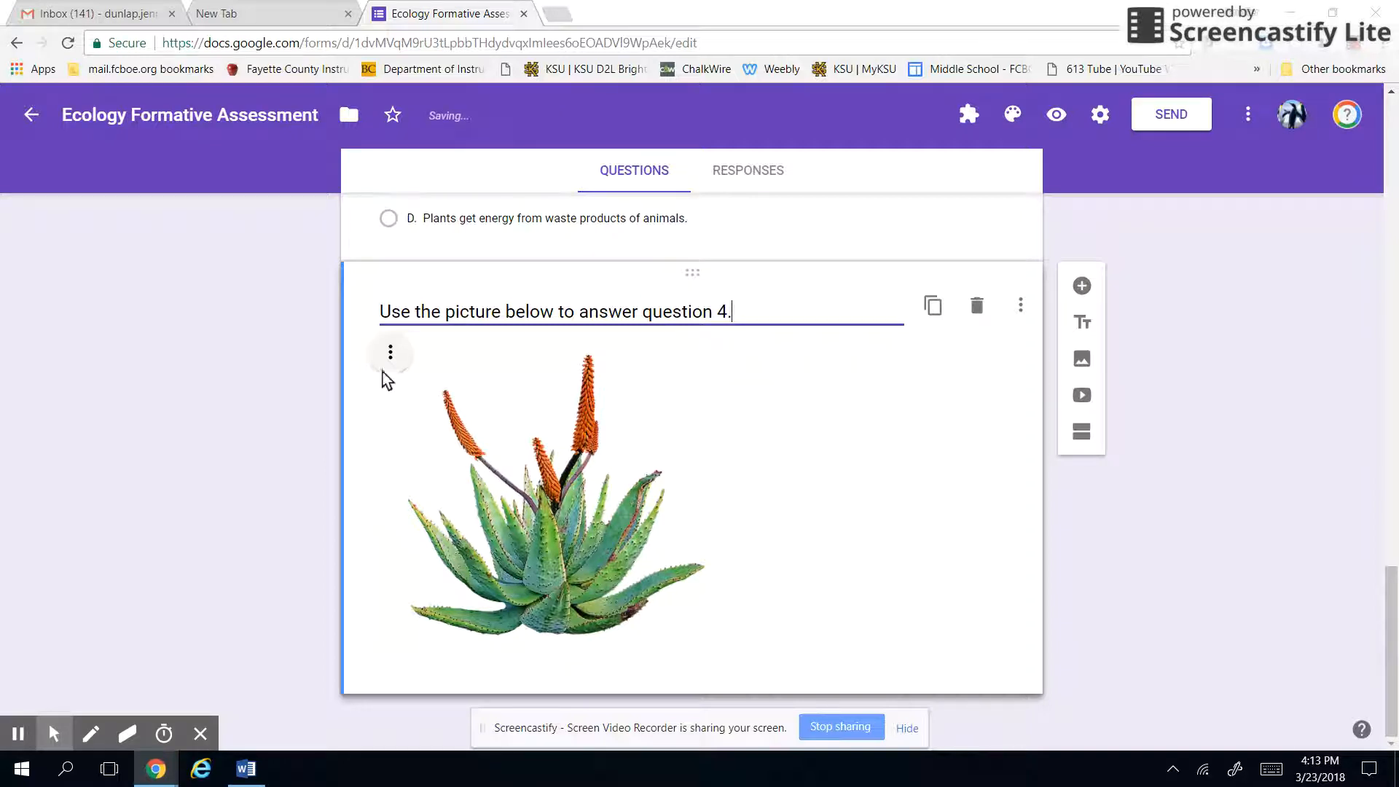
left_click(389, 368)
left_click(435, 361)
left_click(391, 358)
left_click(314, 410)
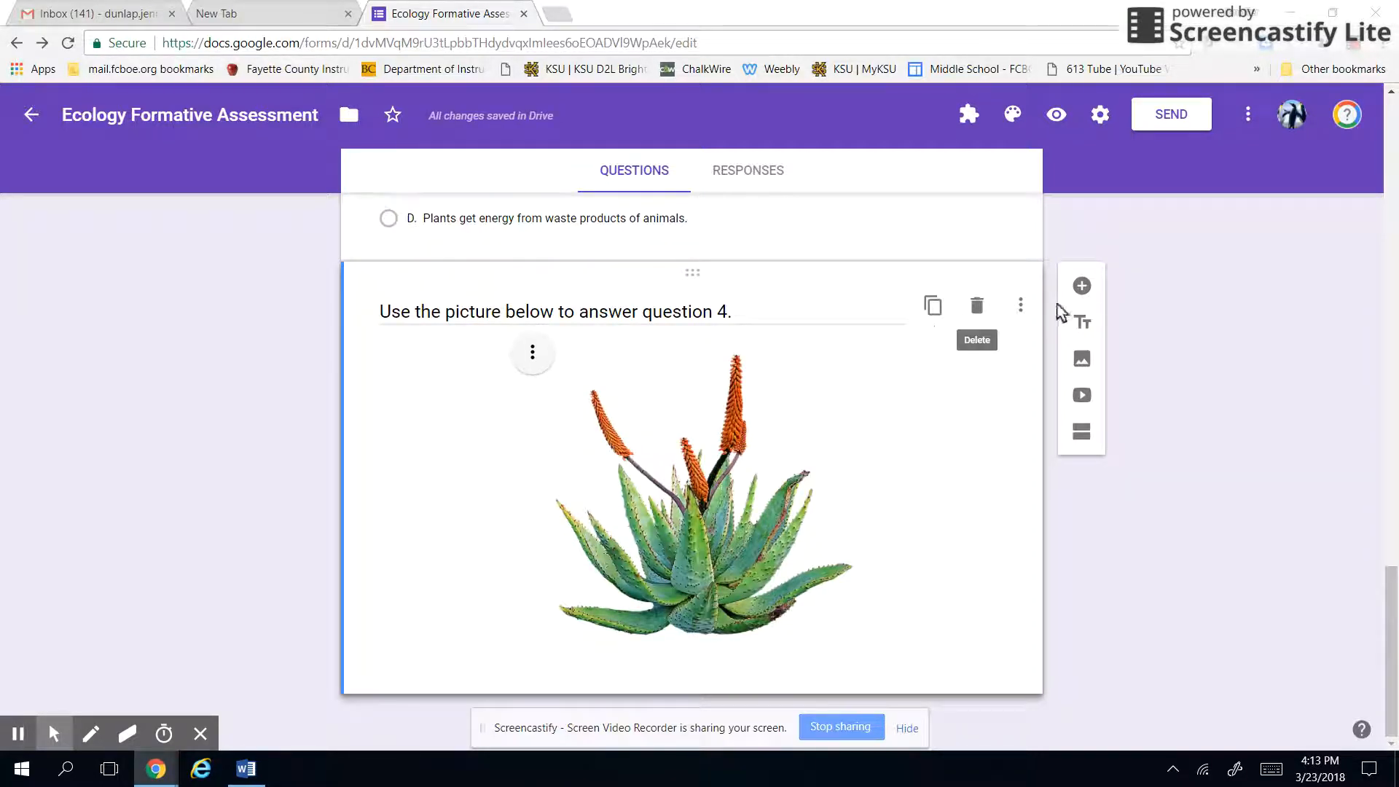
Step: Add a question below the aloe image, beginning "4. The aloe plant has thick, water-filled leaves"
left_click(1082, 285)
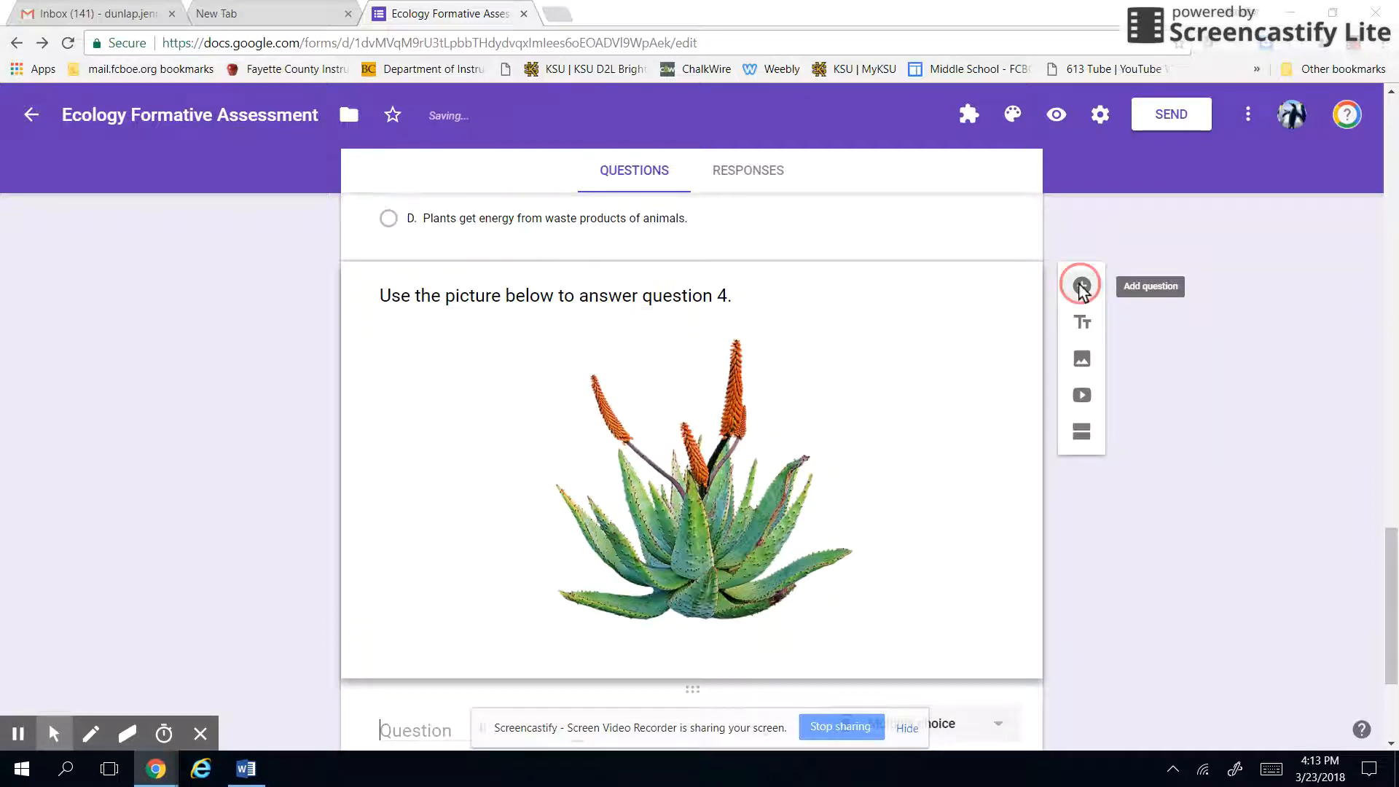
type("4. The")
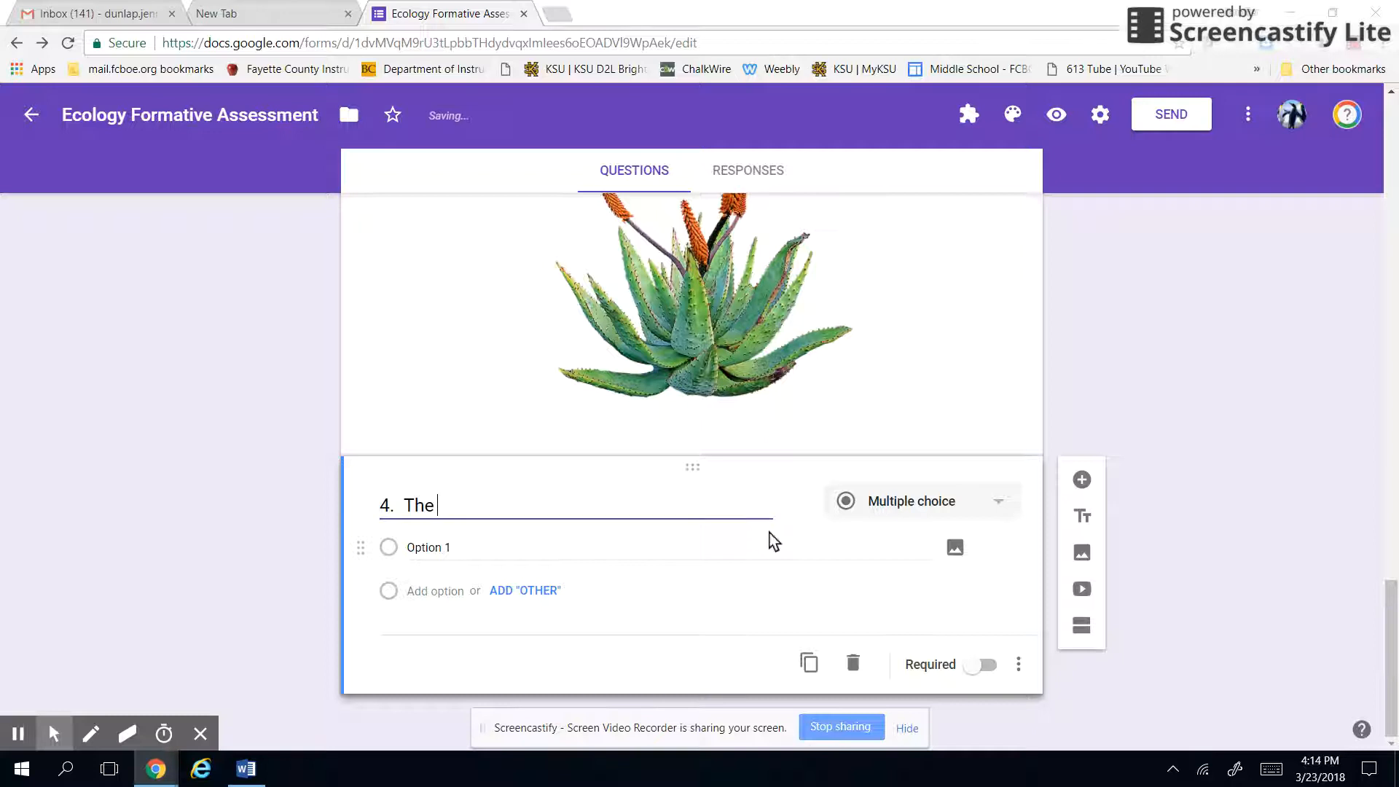
type("as thick, water-filled leaves")
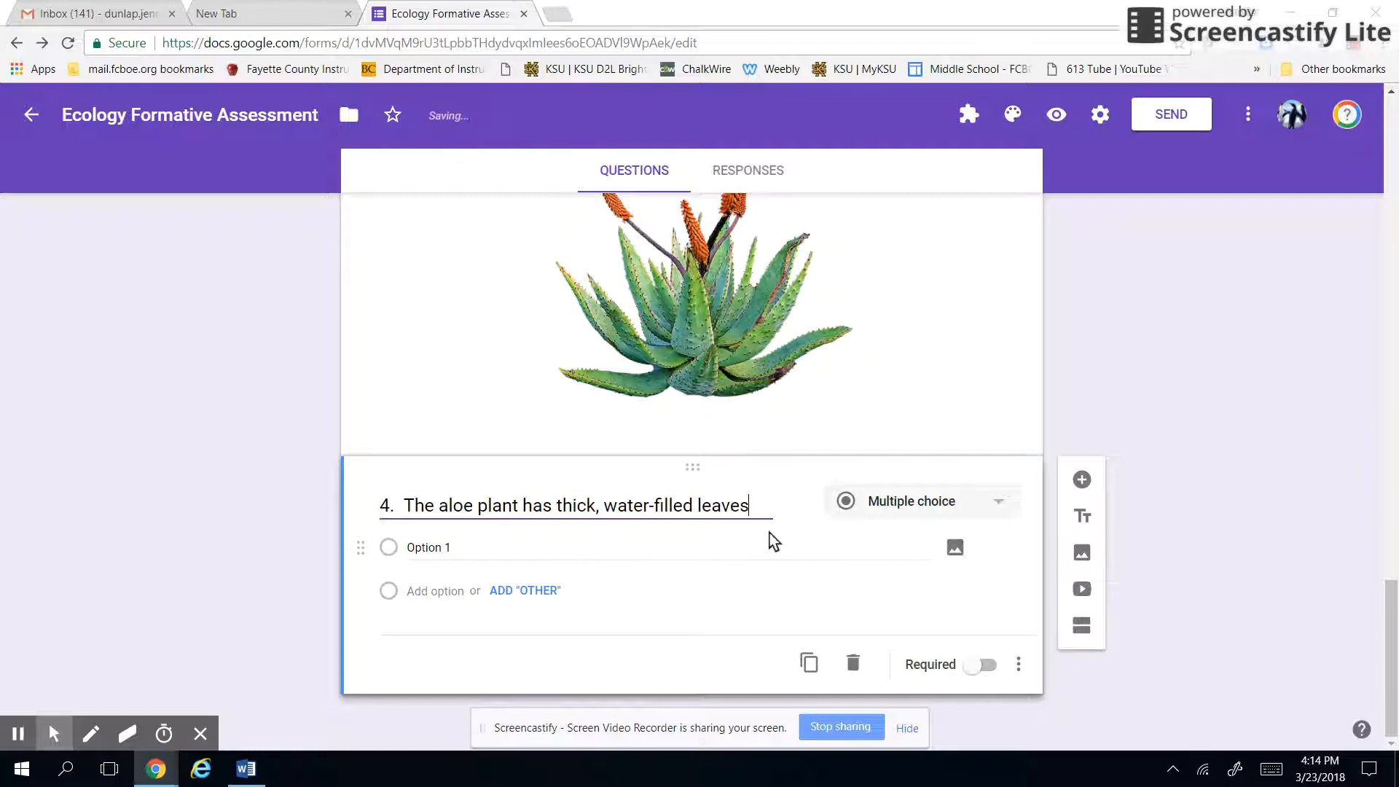
Step: Continue question 4 with "covered with spikes. The flowers are high on a stalk, so that pollen can be quickly and easily scattered"
type(" covered with spikes.  The flowers are high on a s")
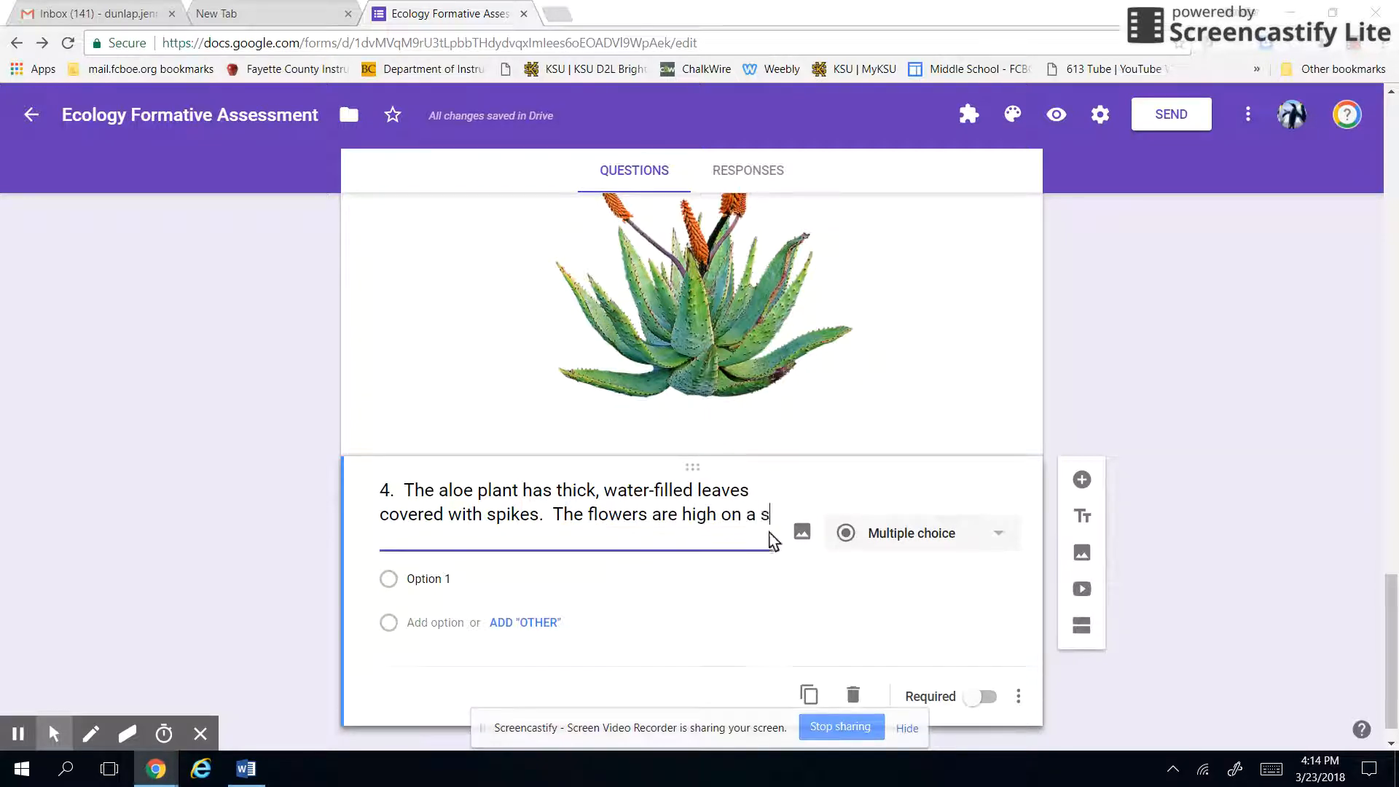
type("talk, so that ")
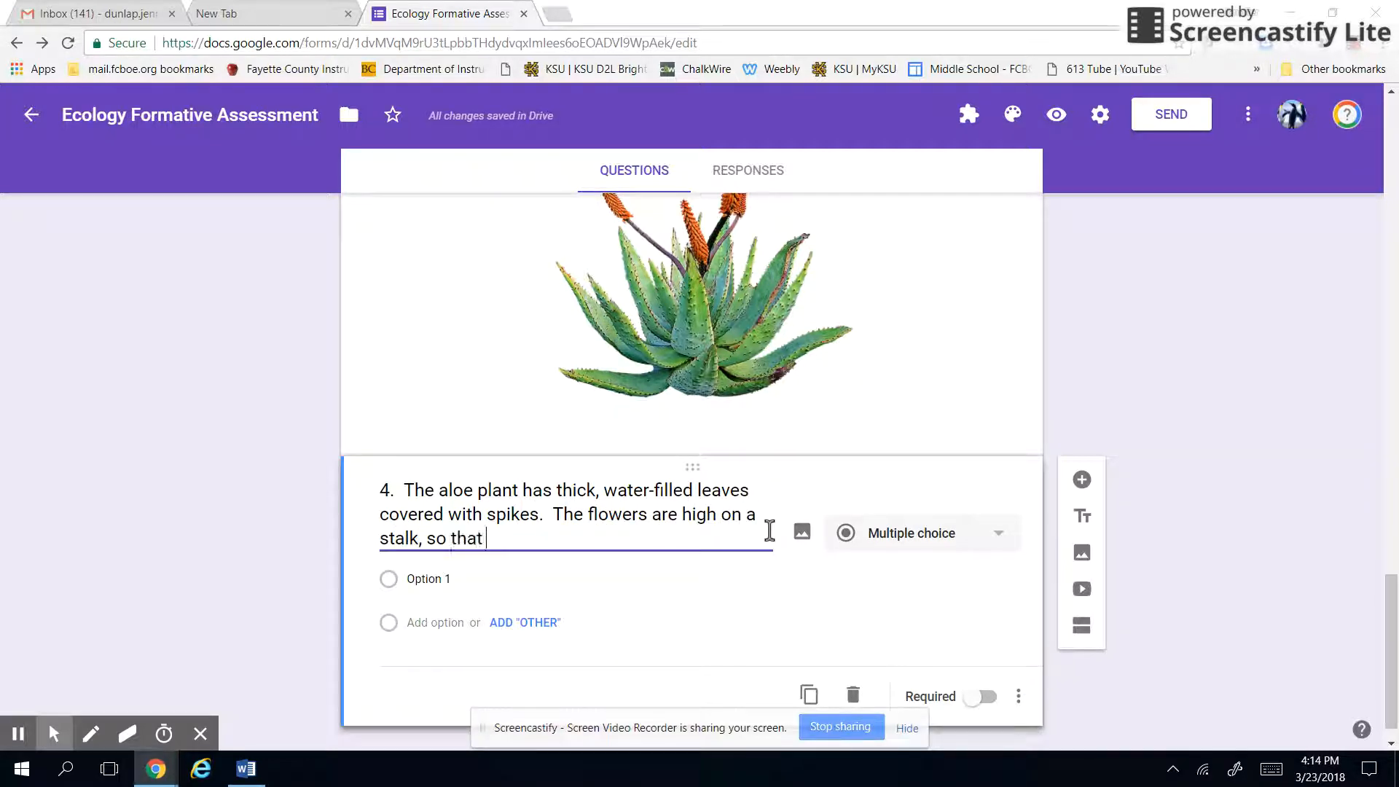
type("pollen can be quickly and easily s")
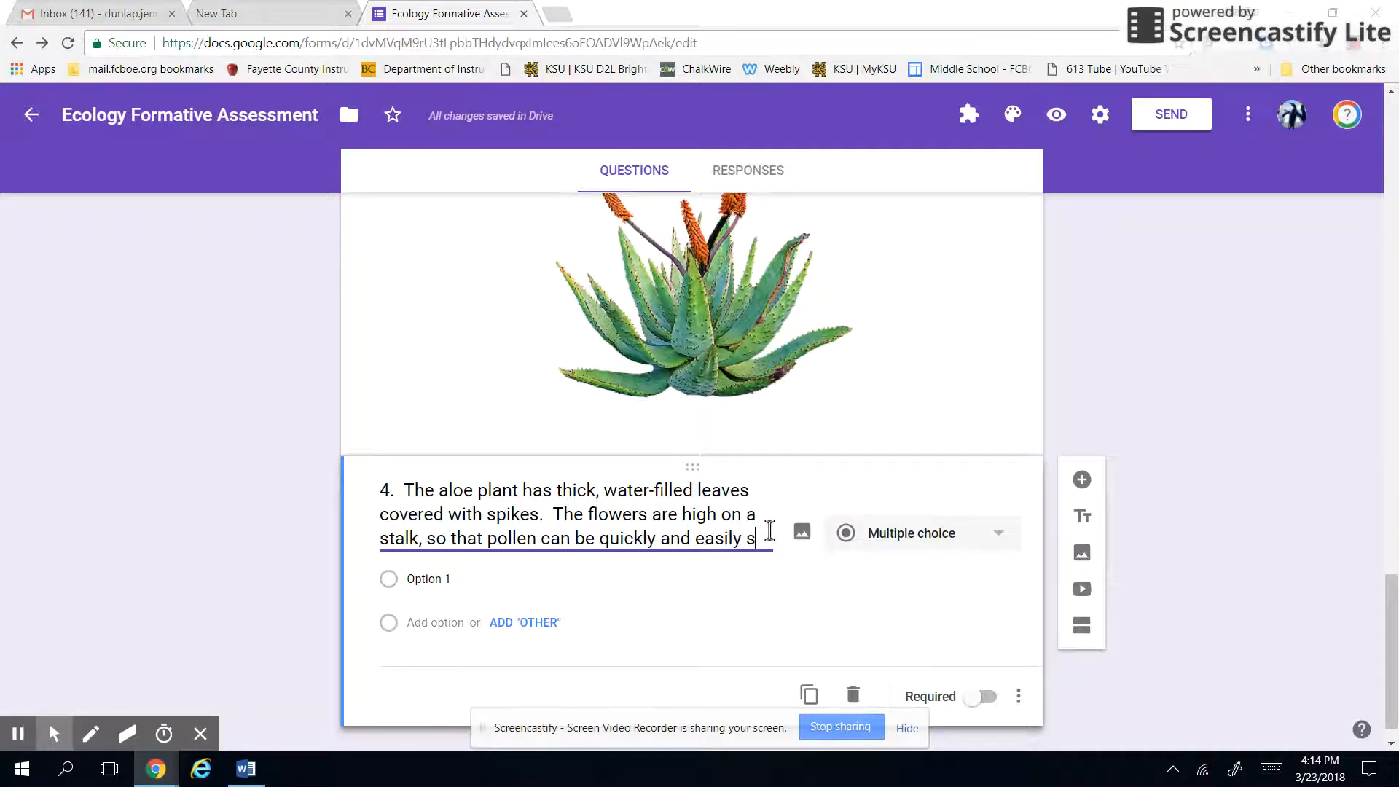
type("cattered,")
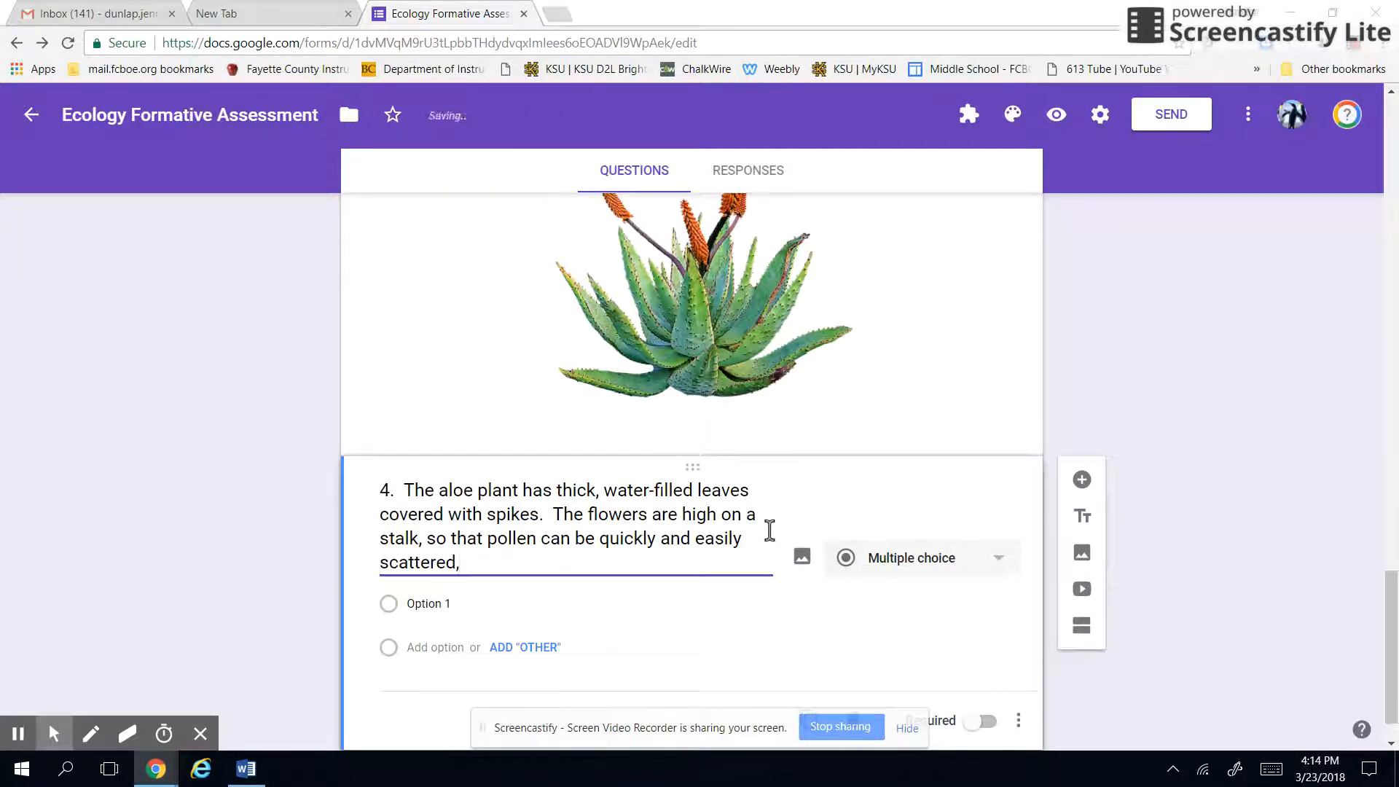
key("BackSpace")
Step: Finish the text of question 4 with ". Which biome is the aloe BEST adapted for?"
type(".  Which biomem is the")
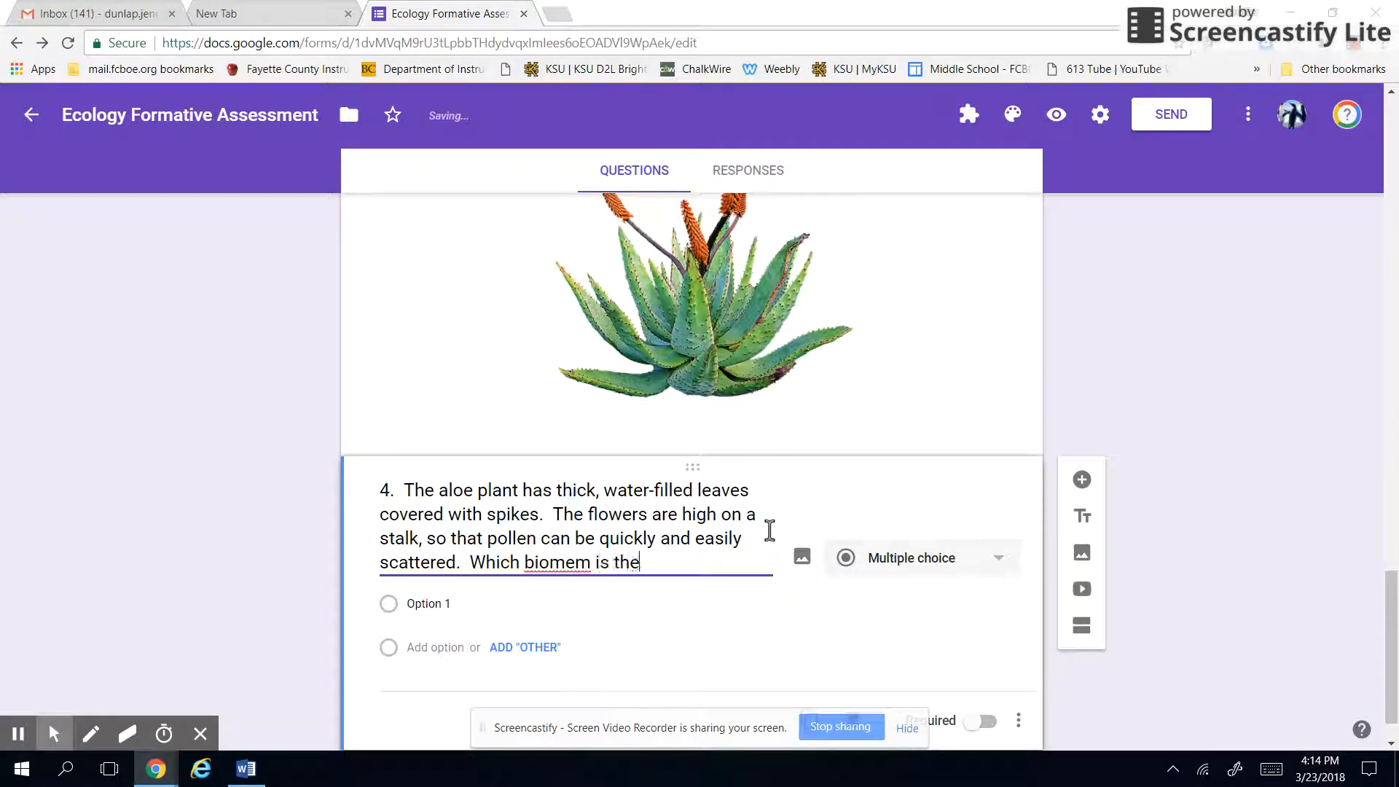
type(" aloe BEST adop")
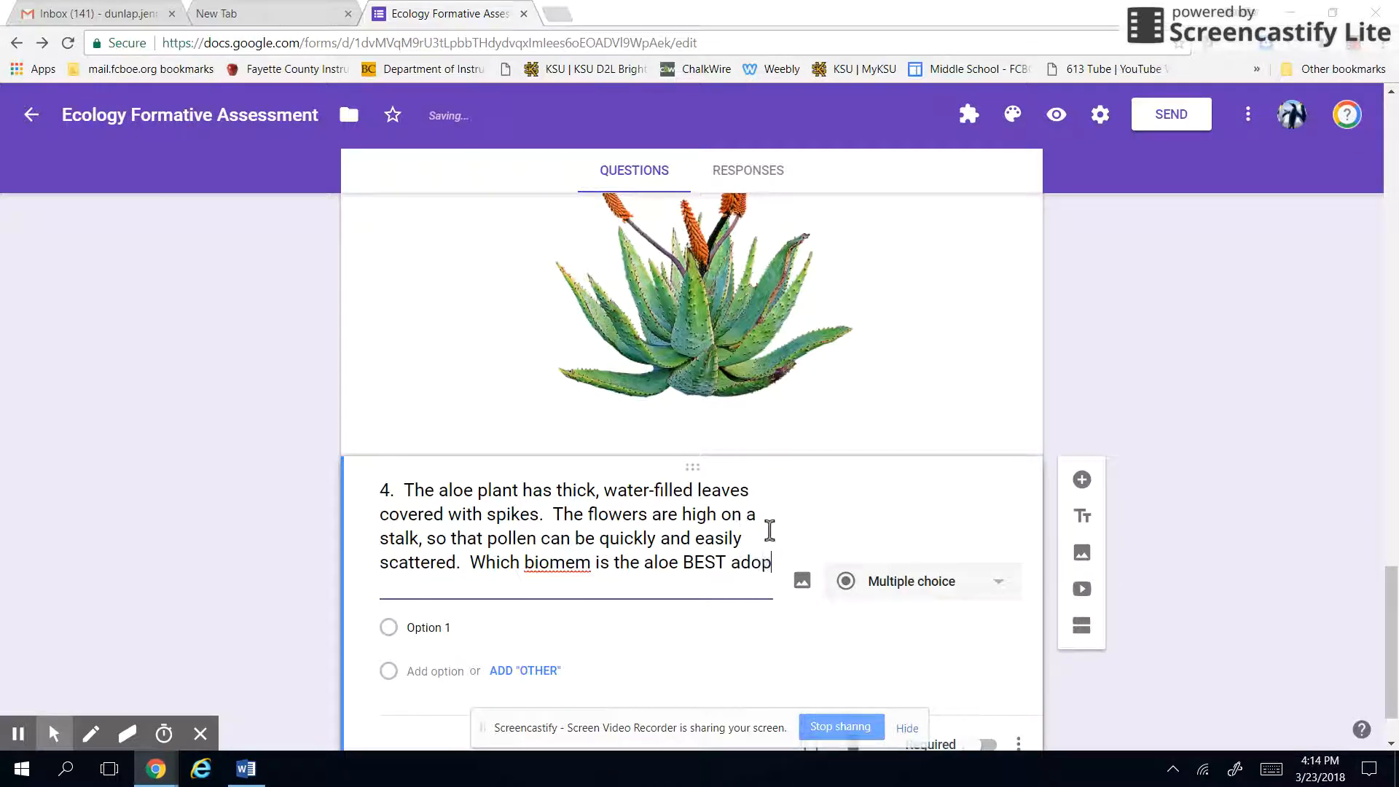
key("BackSpace")
key("BackSpace")
type("apted for?")
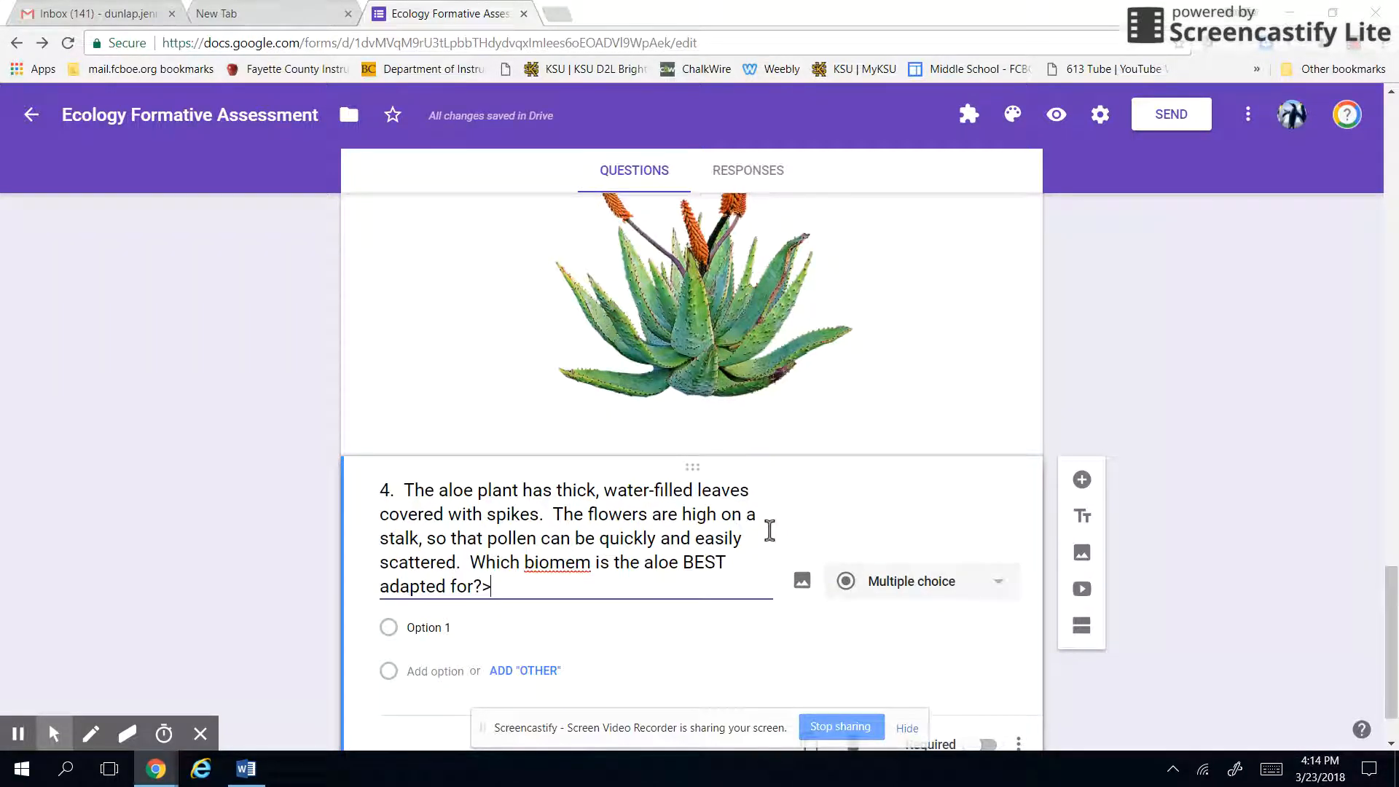
left_click(592, 564)
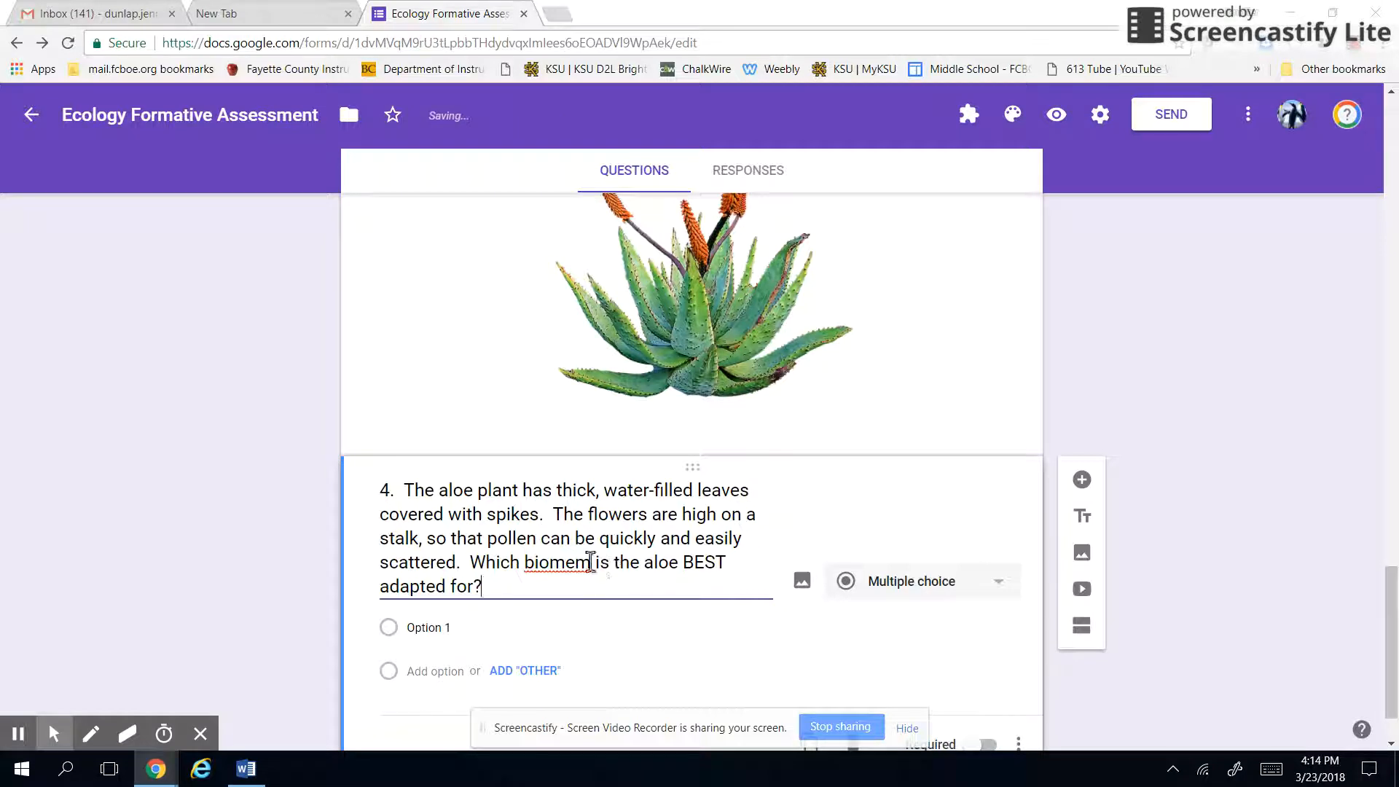
key("BackSpace")
scroll(630, 583, "down", 1)
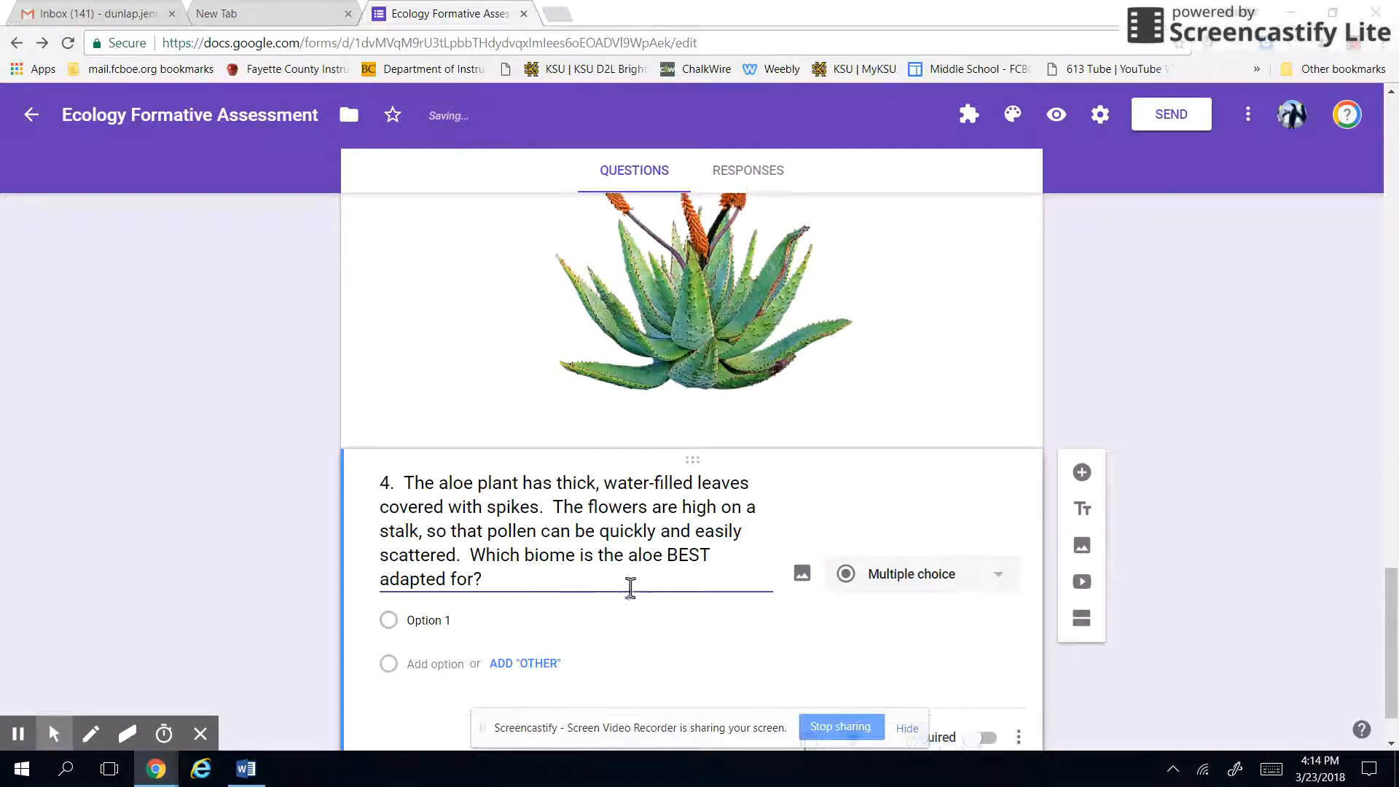
Step: Give question 4 the options "A. desert", "B. tundra", "C. savanna" and "D. tropical rainforest", and make it required
left_click(464, 546)
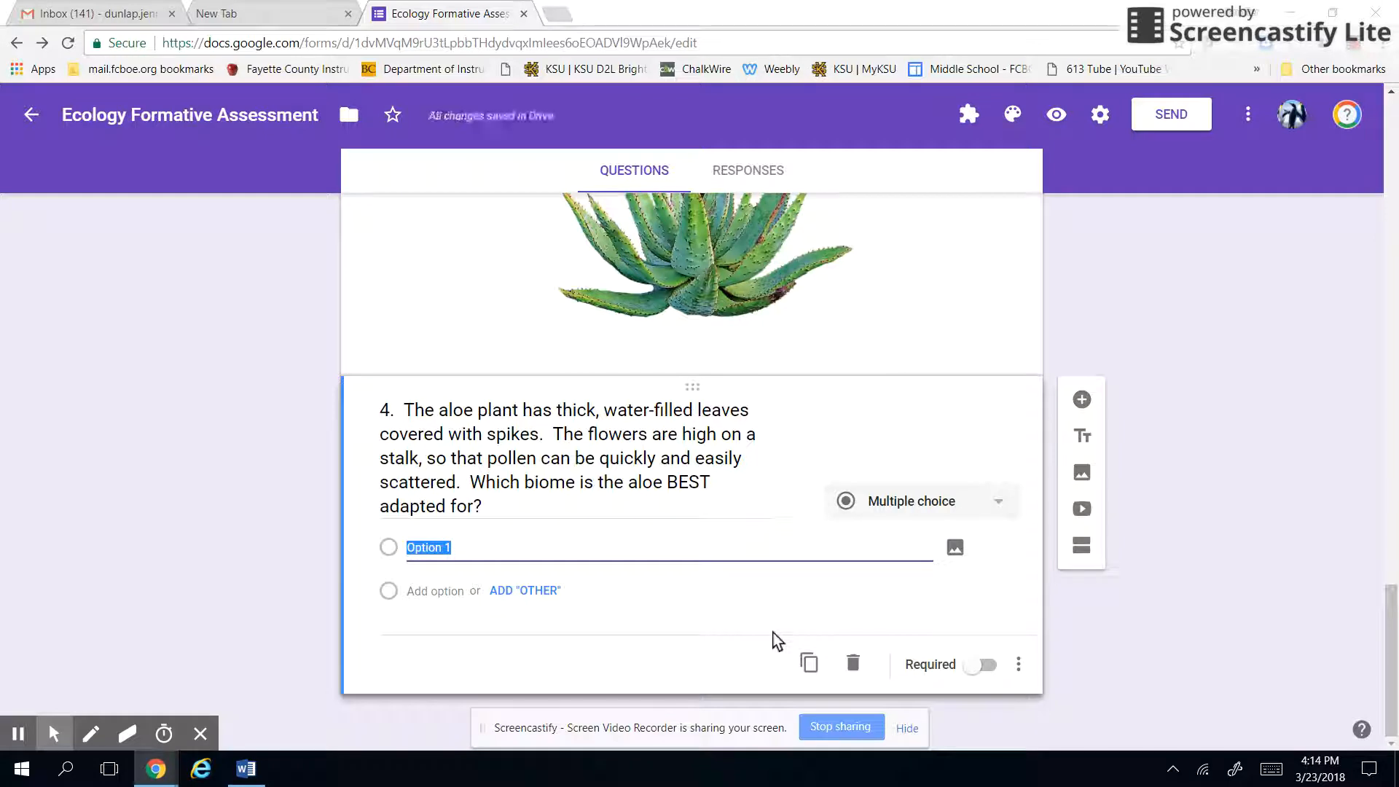
type("A.  desert")
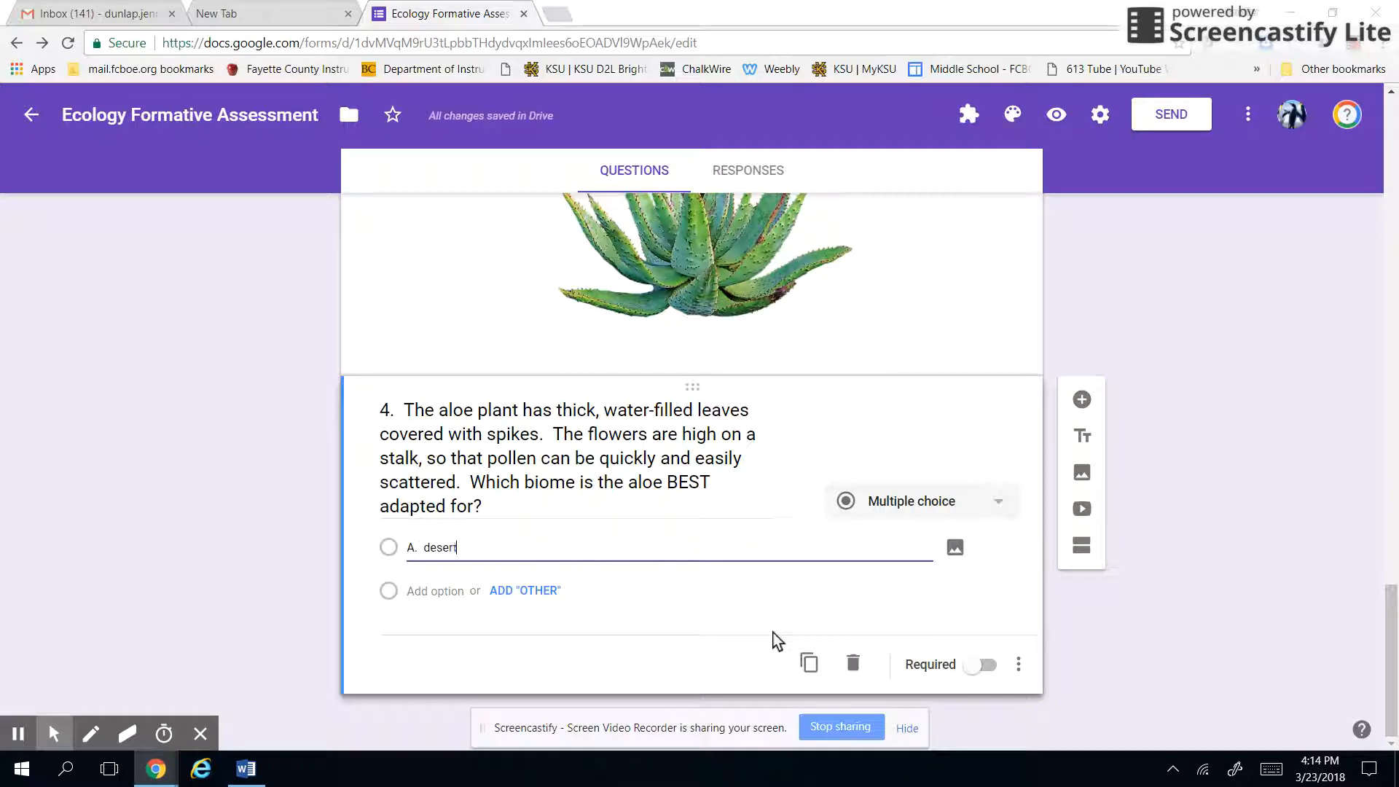
key("Return")
type("B. tundra")
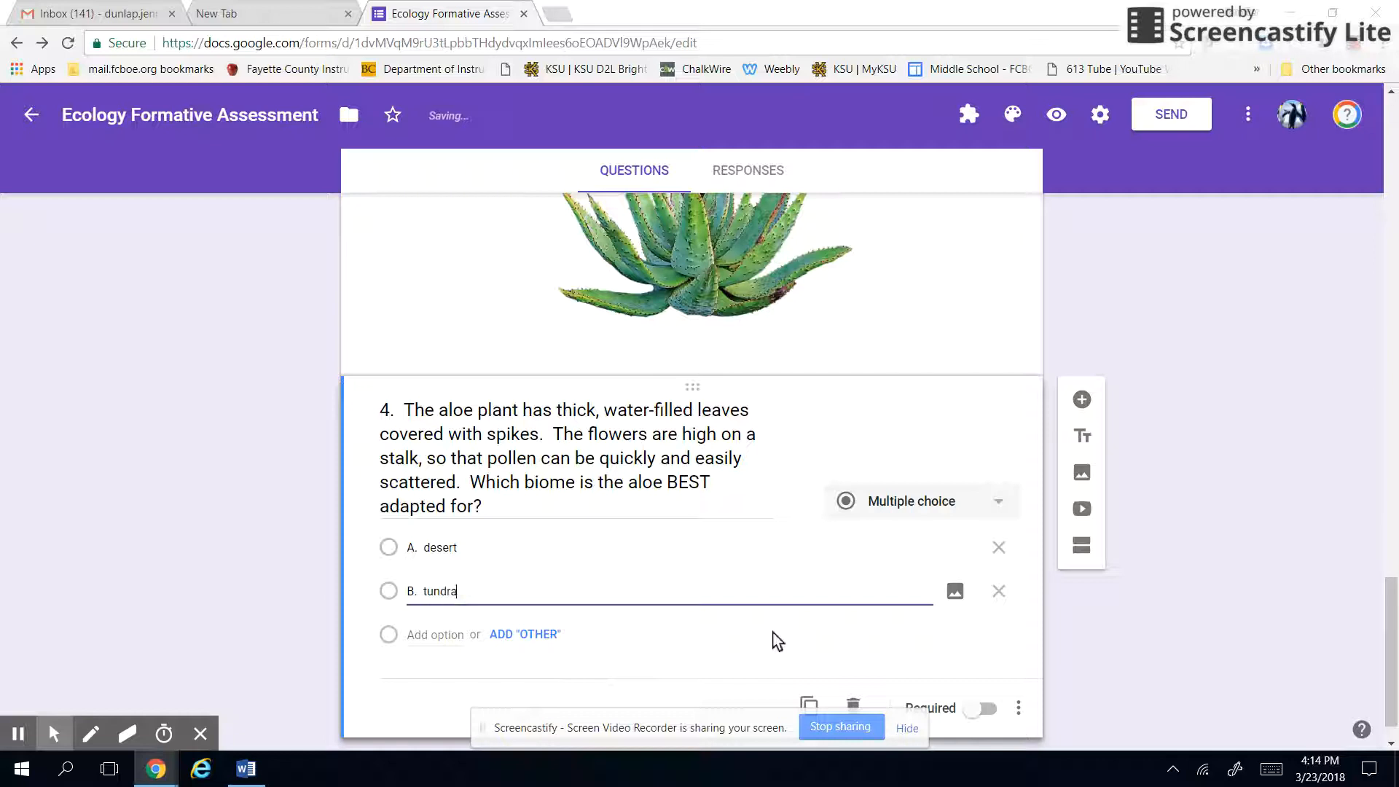
key("Return")
type("C")
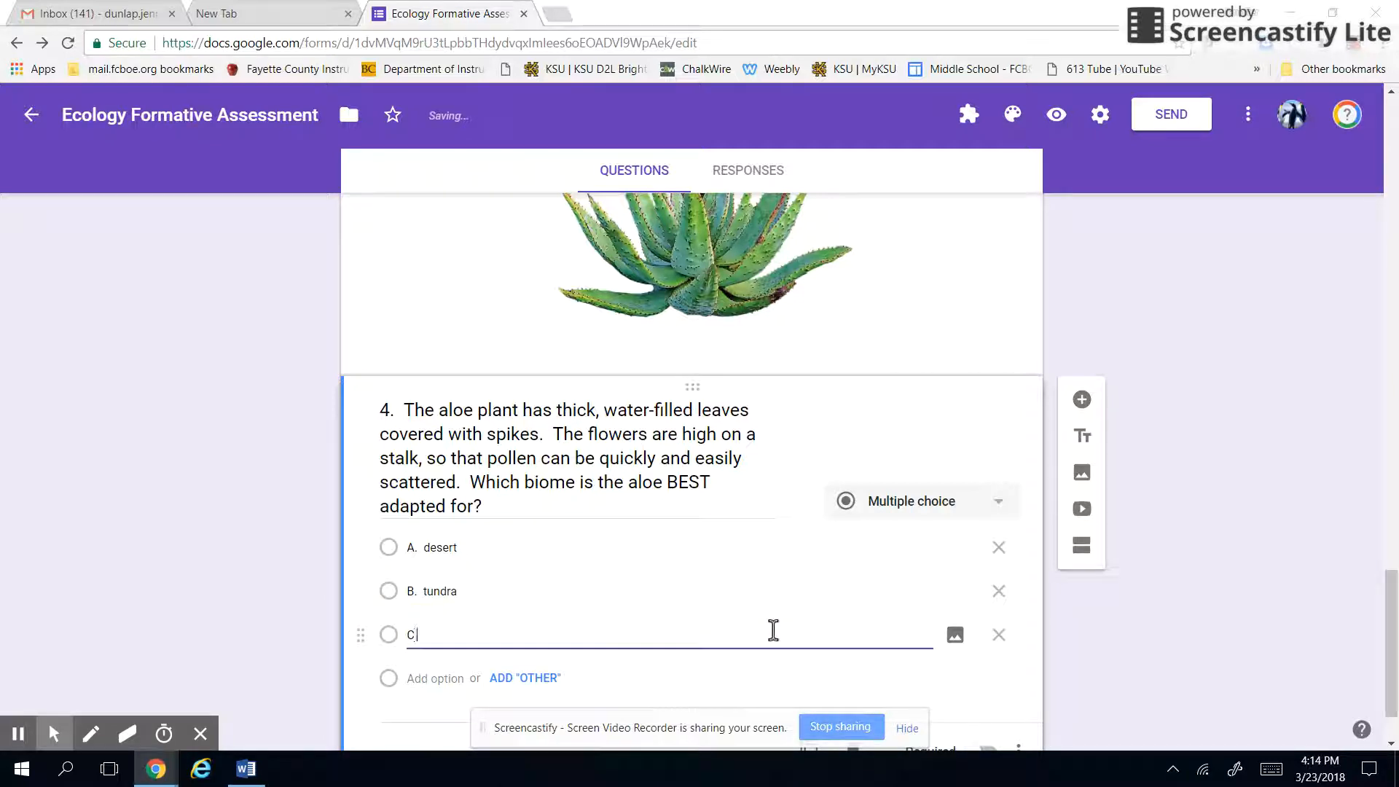
type(". savanna")
key("Return")
type("D. tropical rainforest")
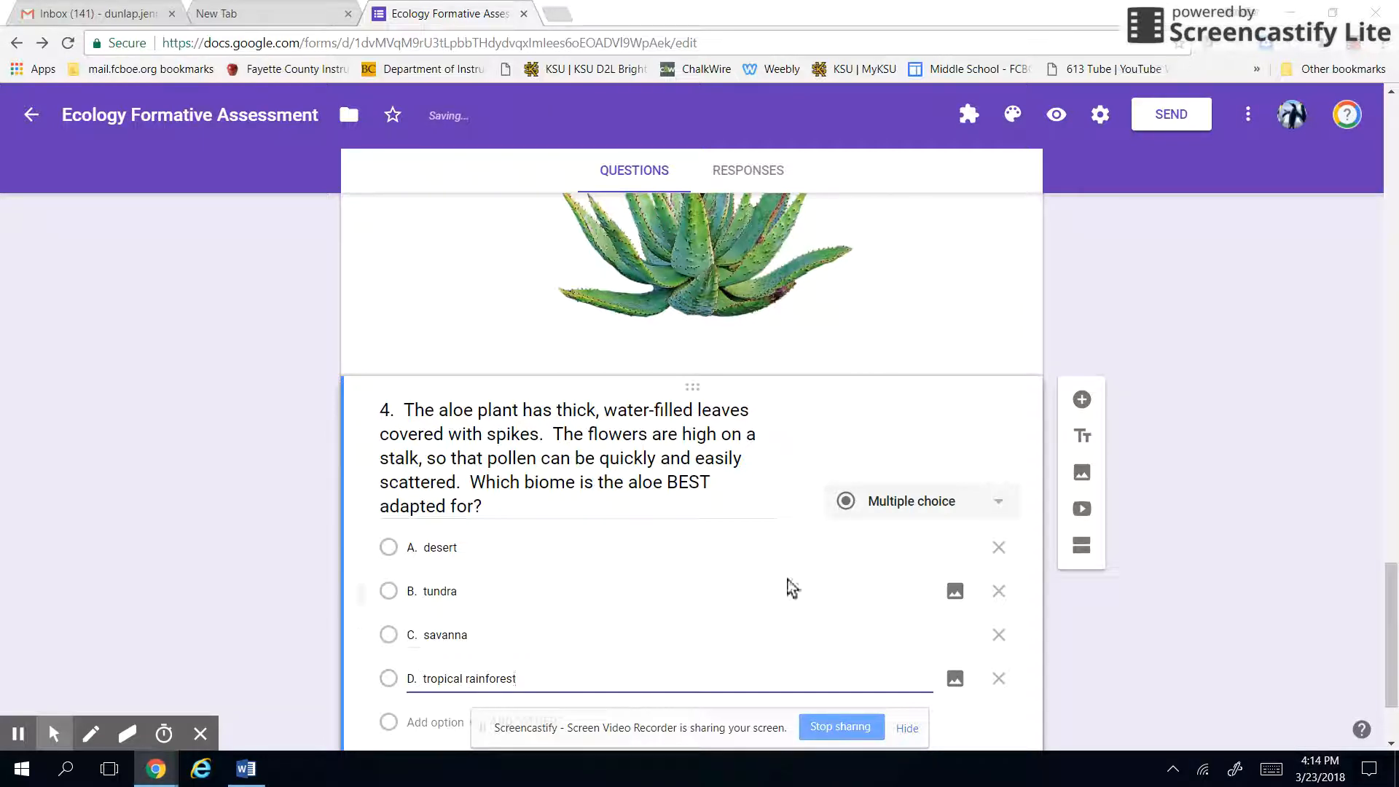
scroll(802, 583, "down", 2)
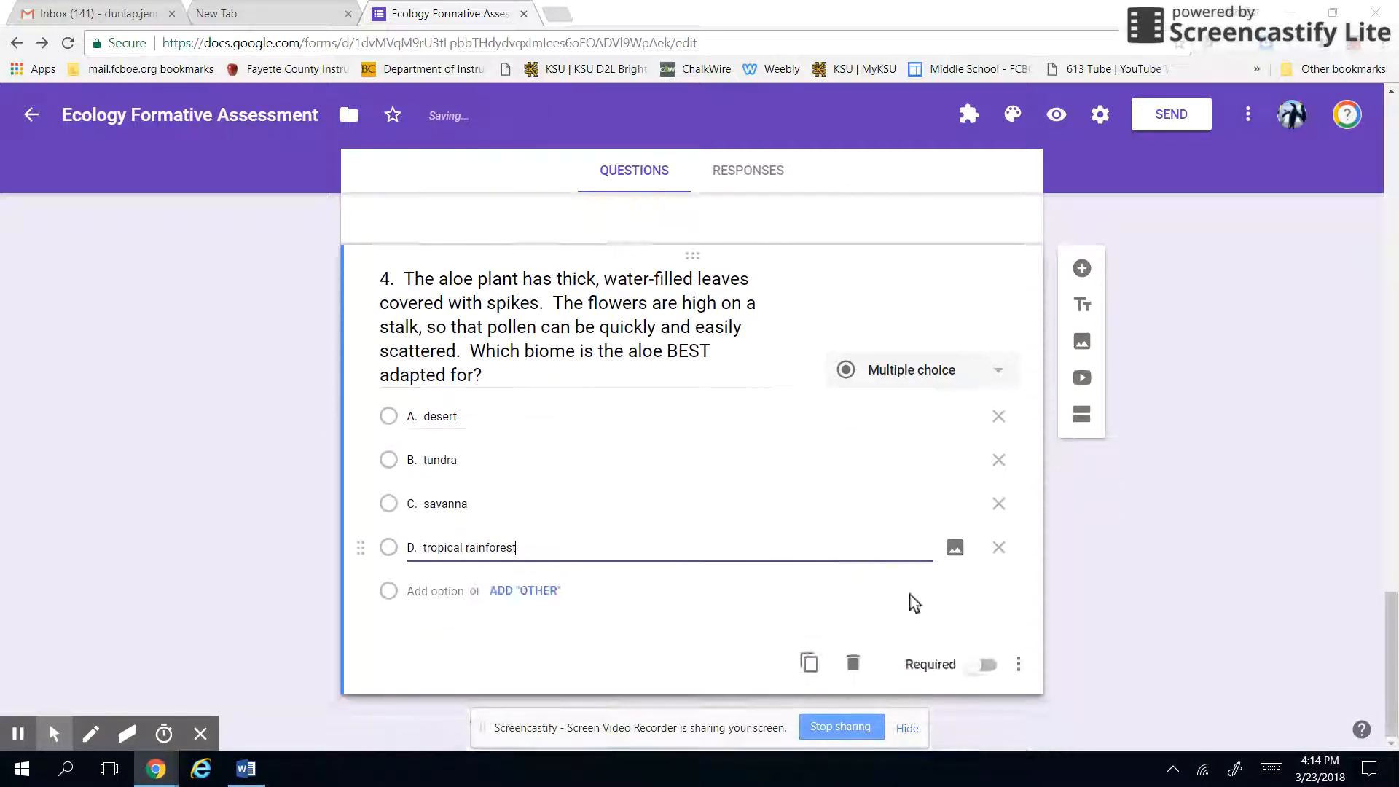
left_click(989, 666)
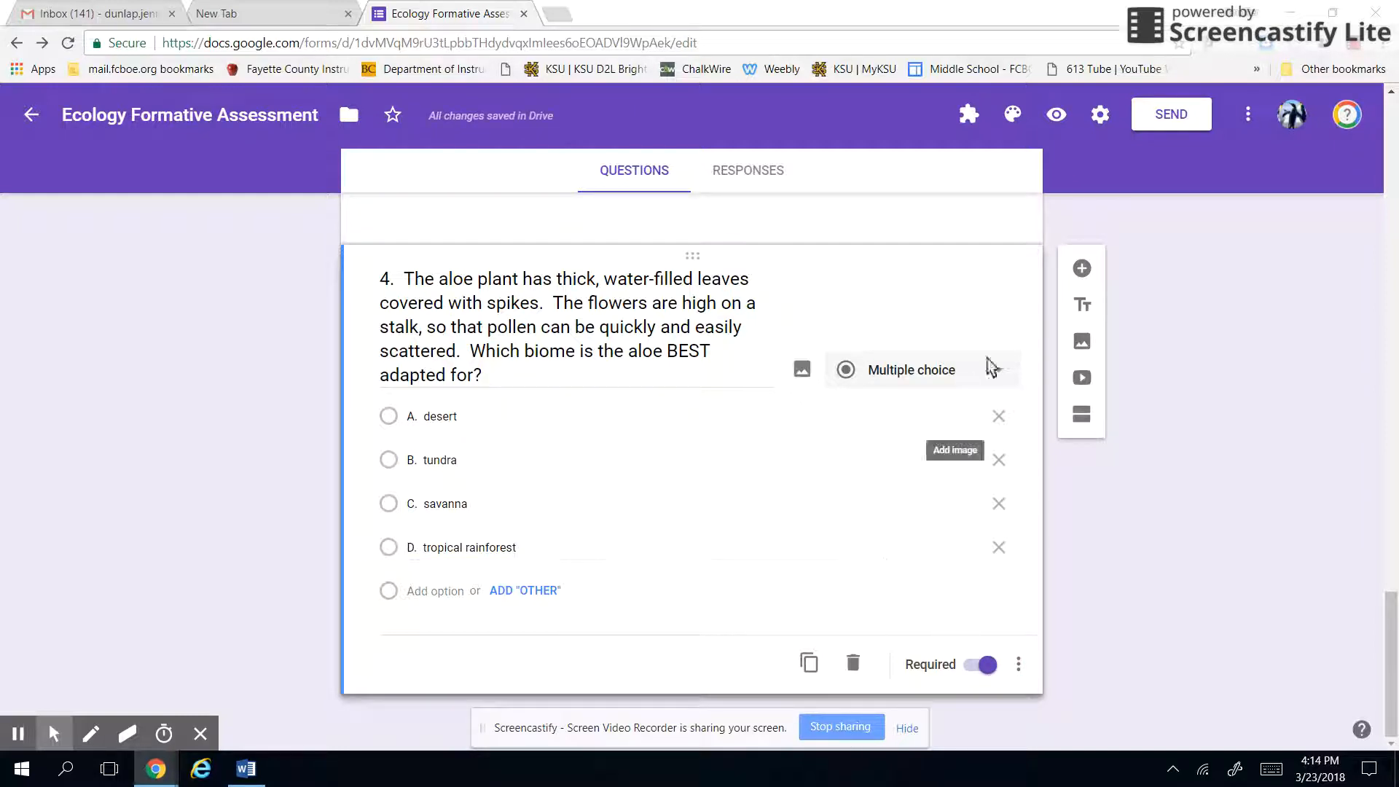
Step: Search Google images for "caribou" and insert the first result, a caribou lying in the grass, below question 4
left_click(1083, 341)
triple_click(440, 262)
key("BackSpace")
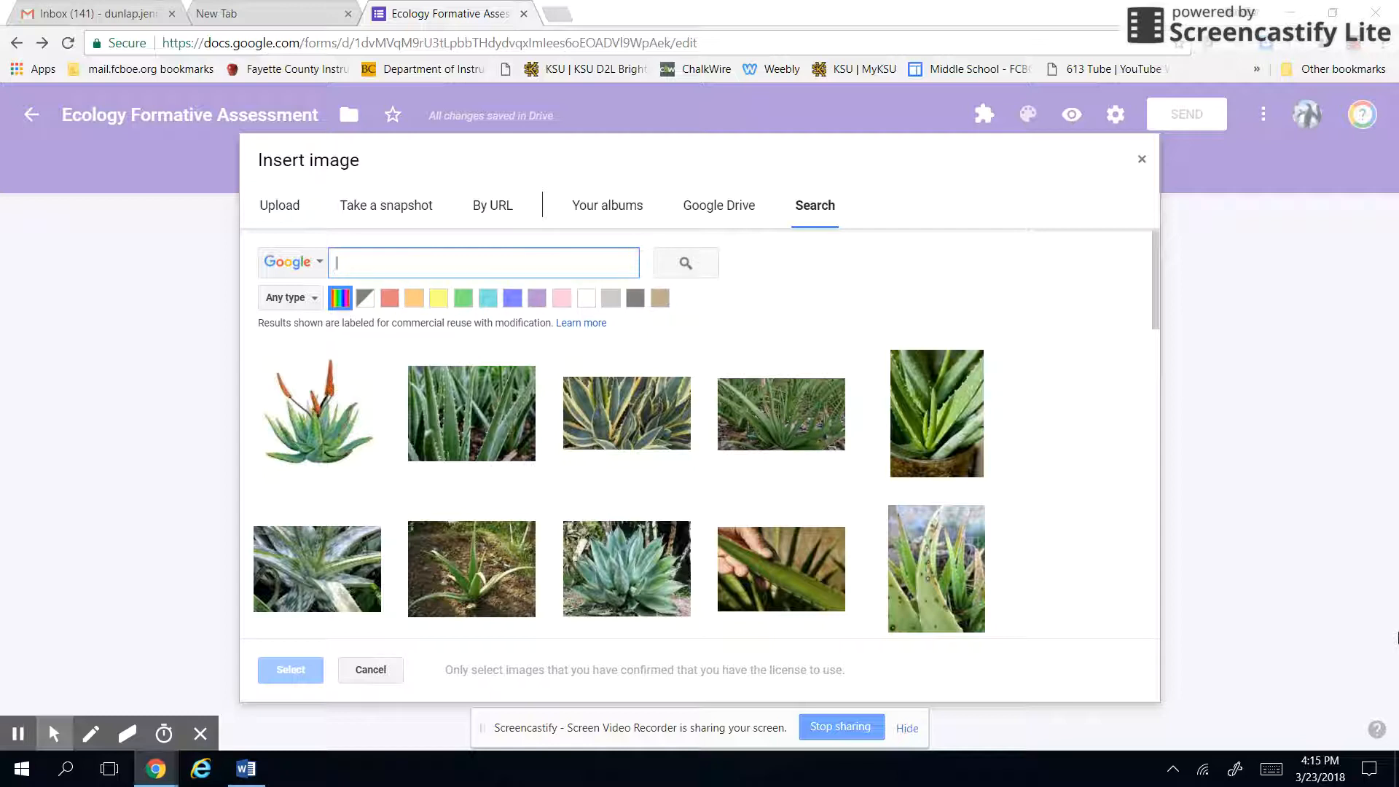
type("caribou")
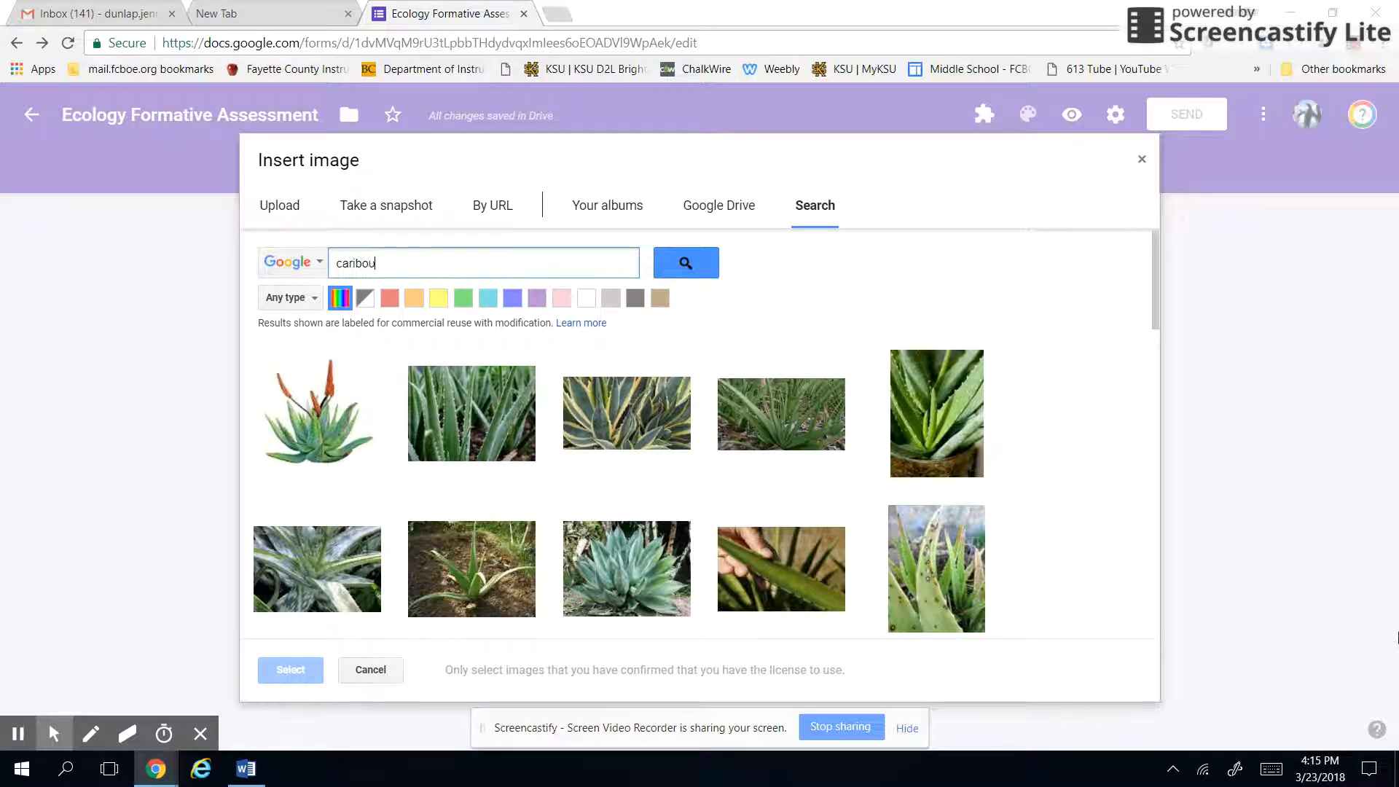
key("Return")
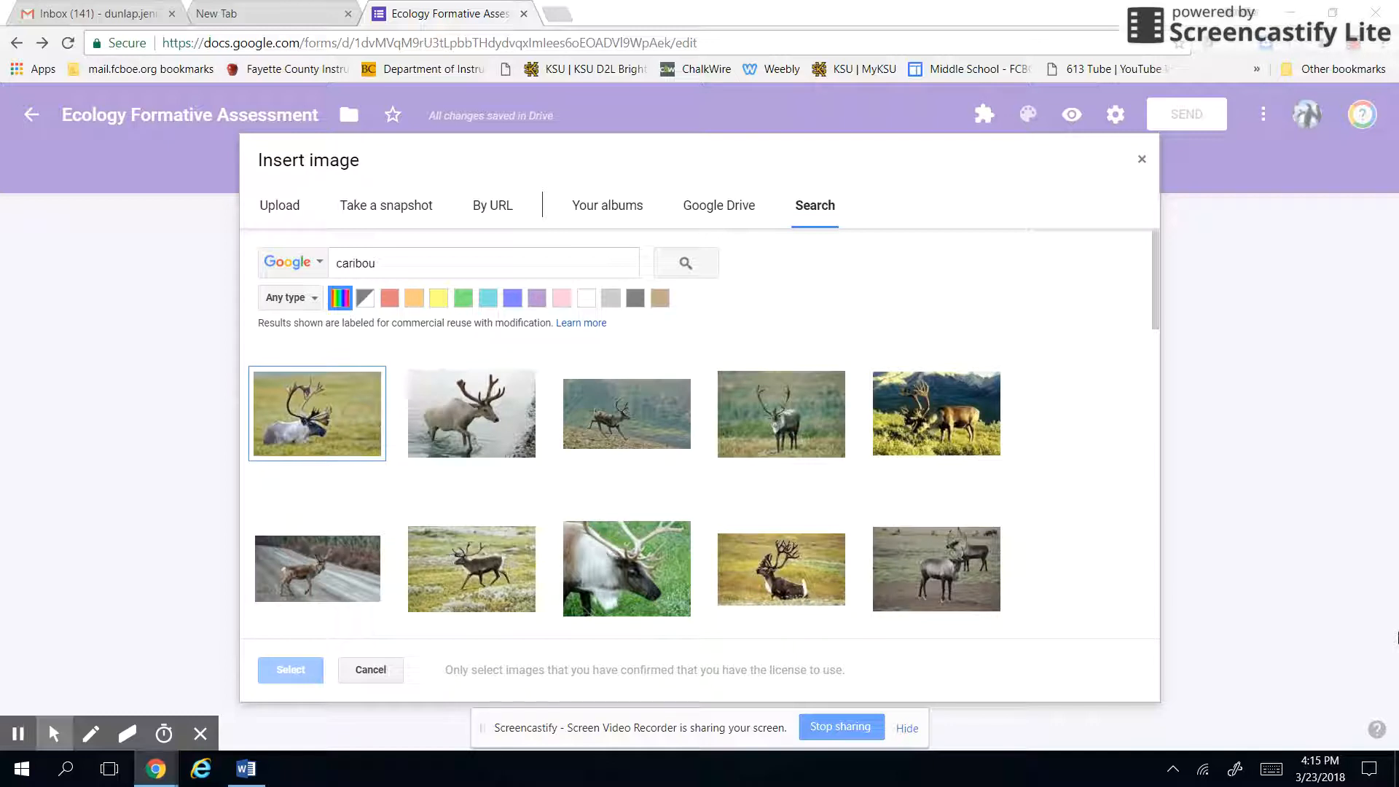
left_click(320, 423)
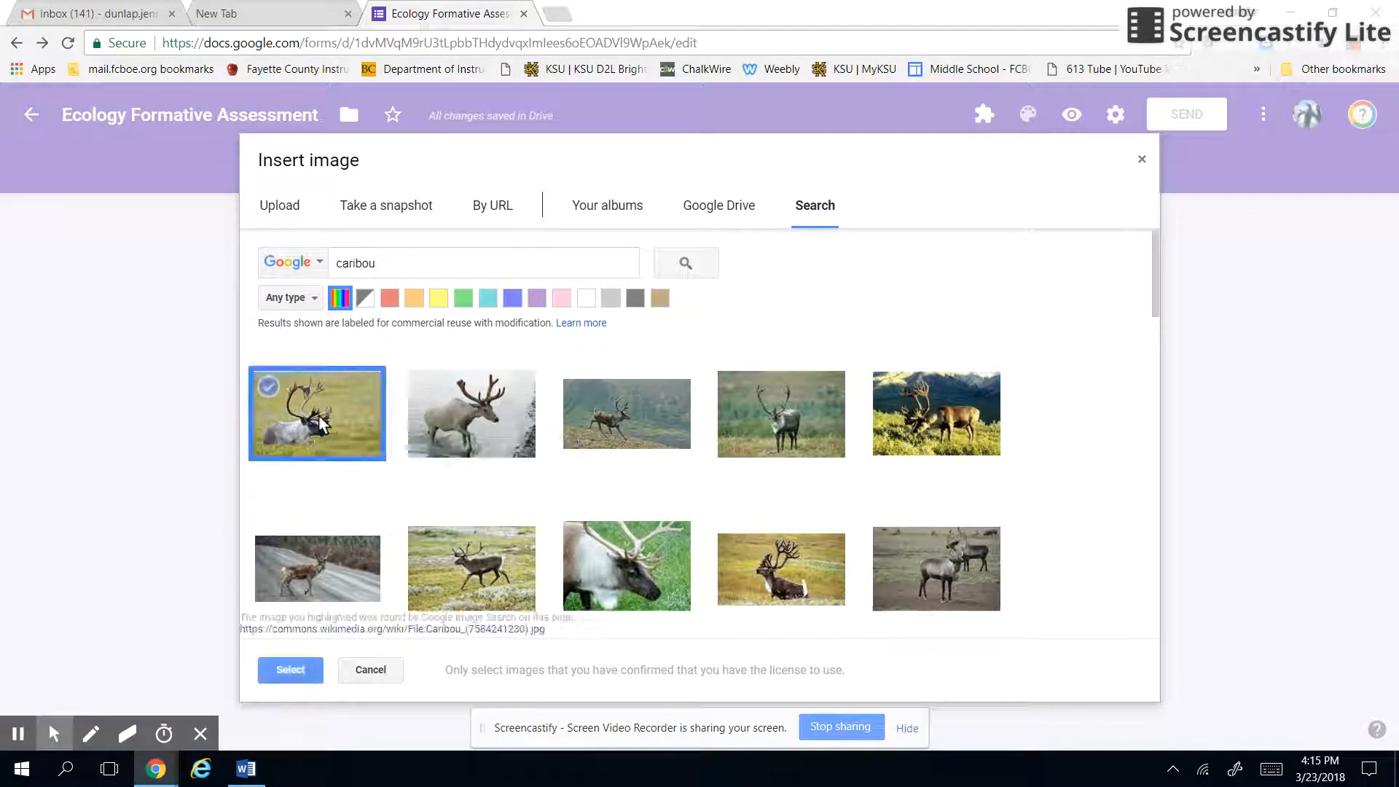
left_click(291, 670)
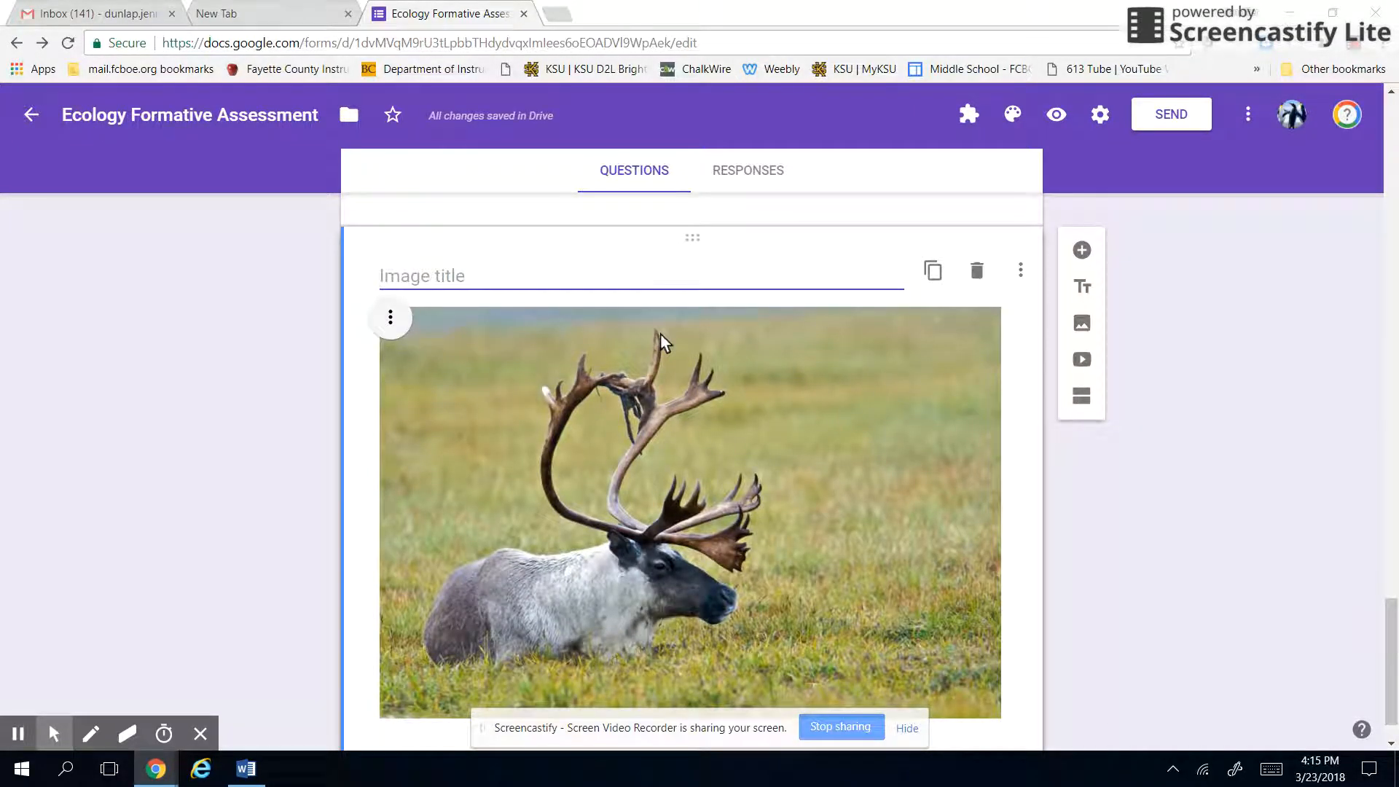
Step: Title the caribou image "Use the picture below to answer question 5."
type("Use the pictu")
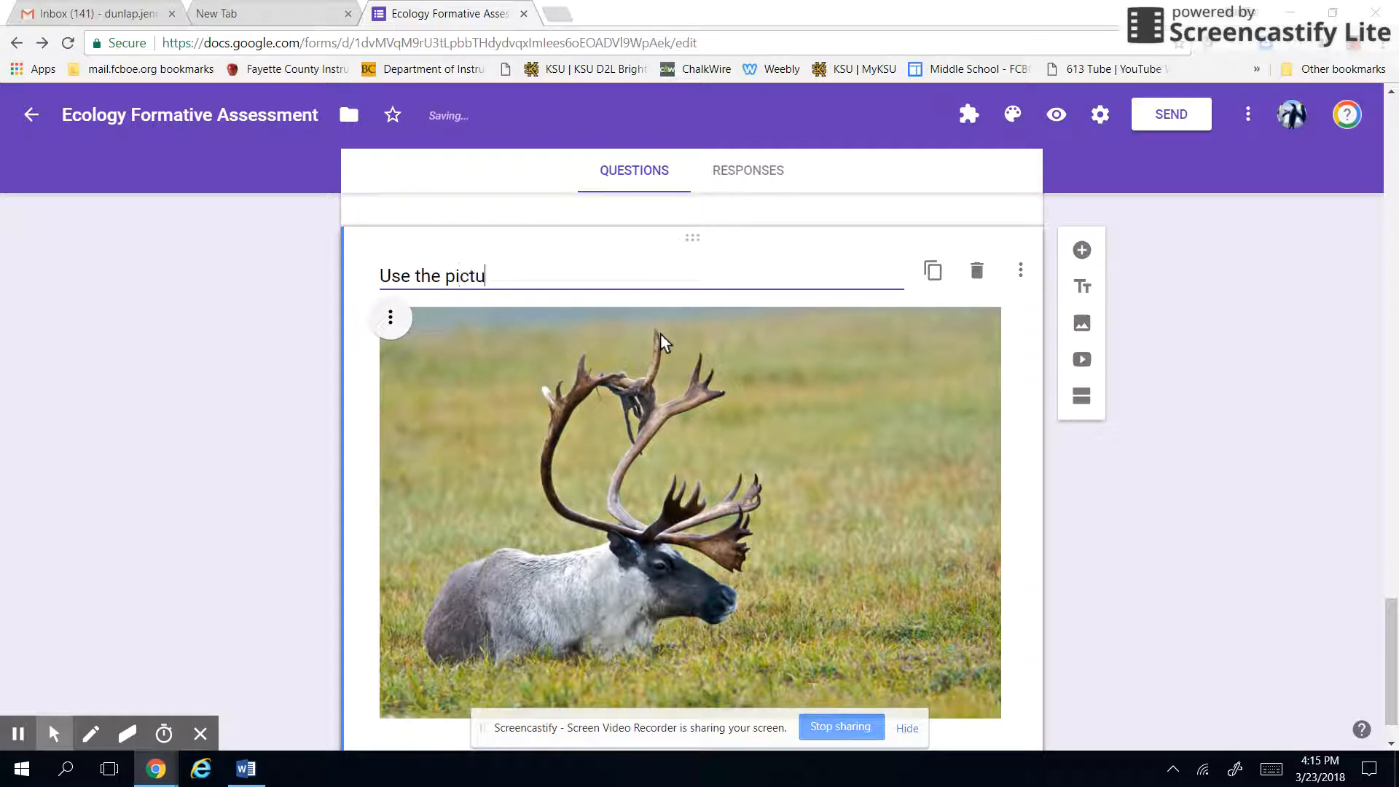
type("re below to answer question")
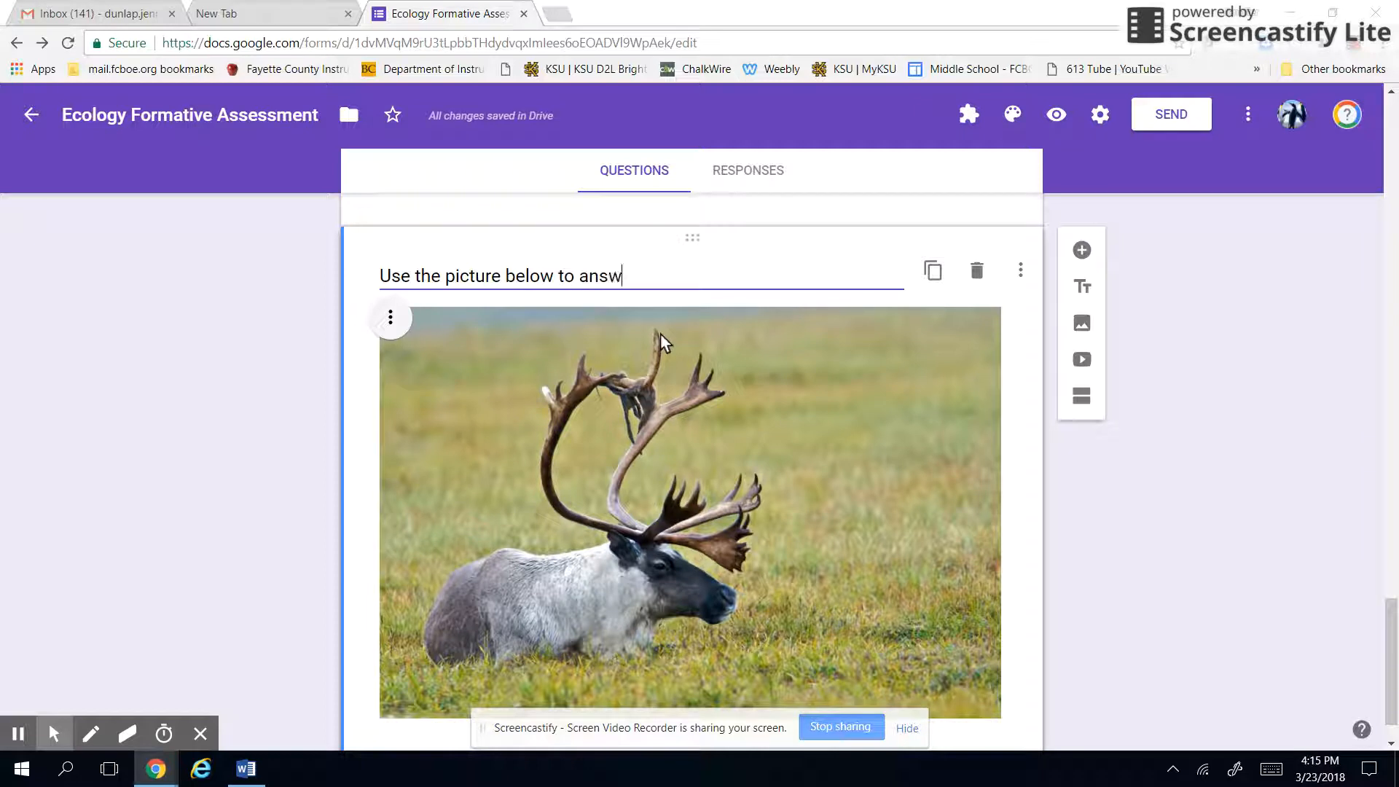
type(" 5.")
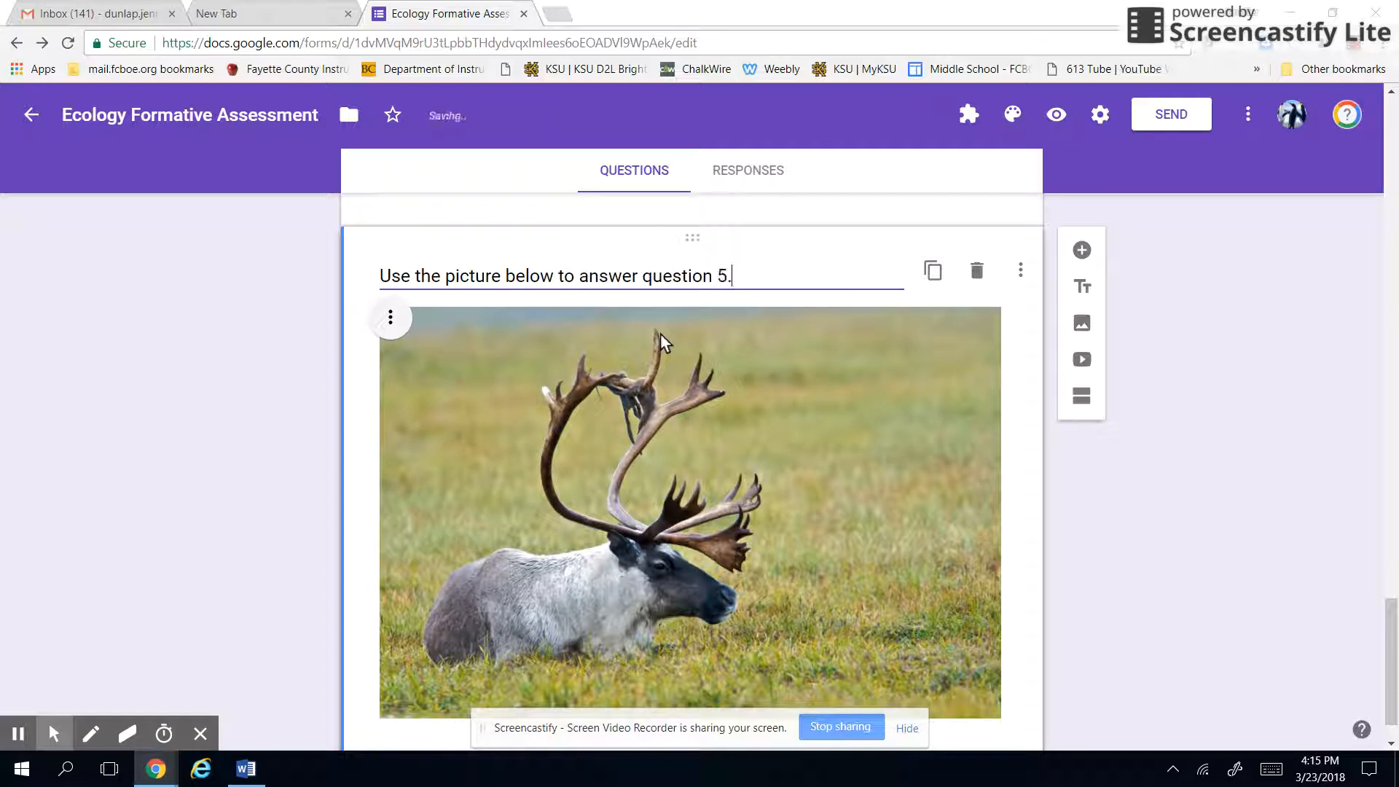
Step: Add a multiple-choice question below the caribou image, beginning its text with "5. Above is a picture of a caribou."
scroll(765, 321, "down", 1)
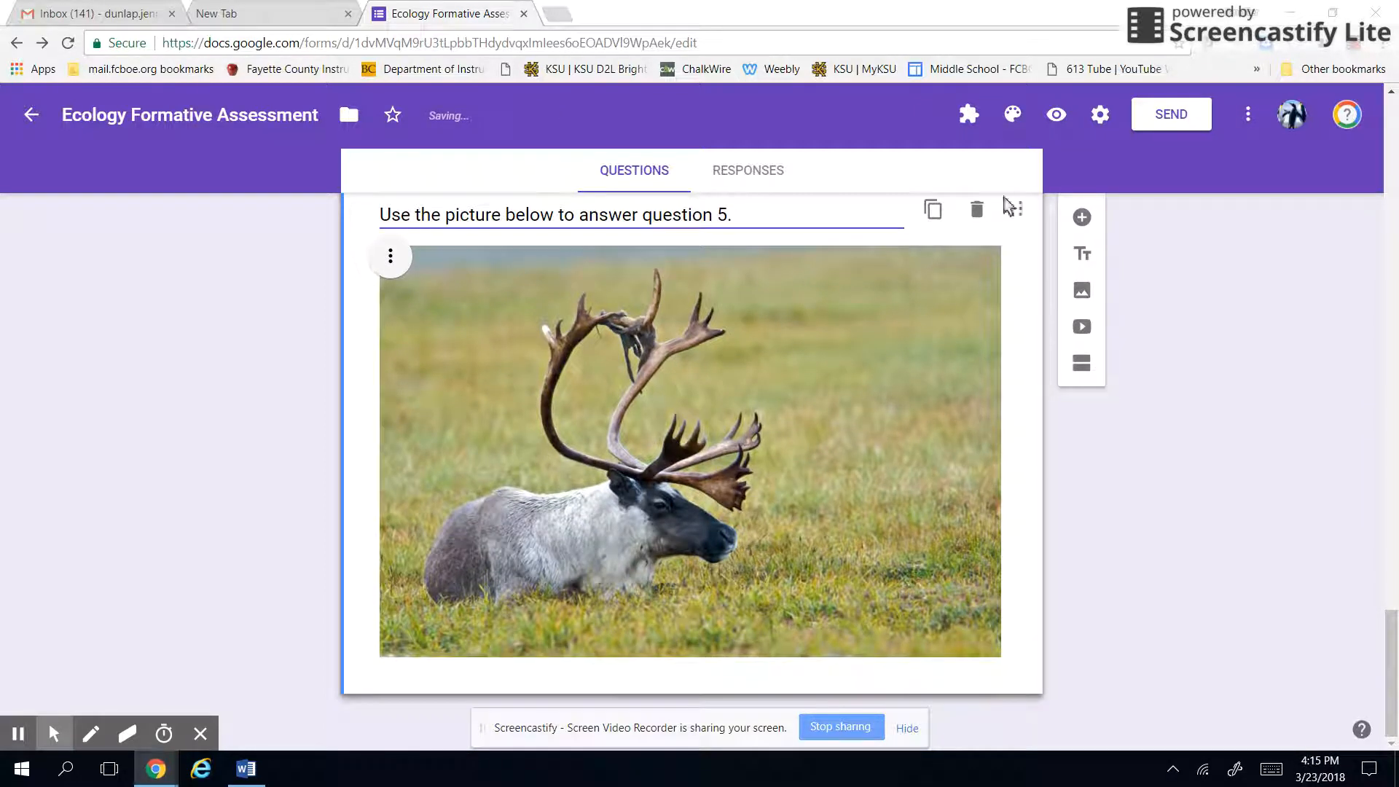
left_click(1081, 215)
type("5..")
key("BackSpace")
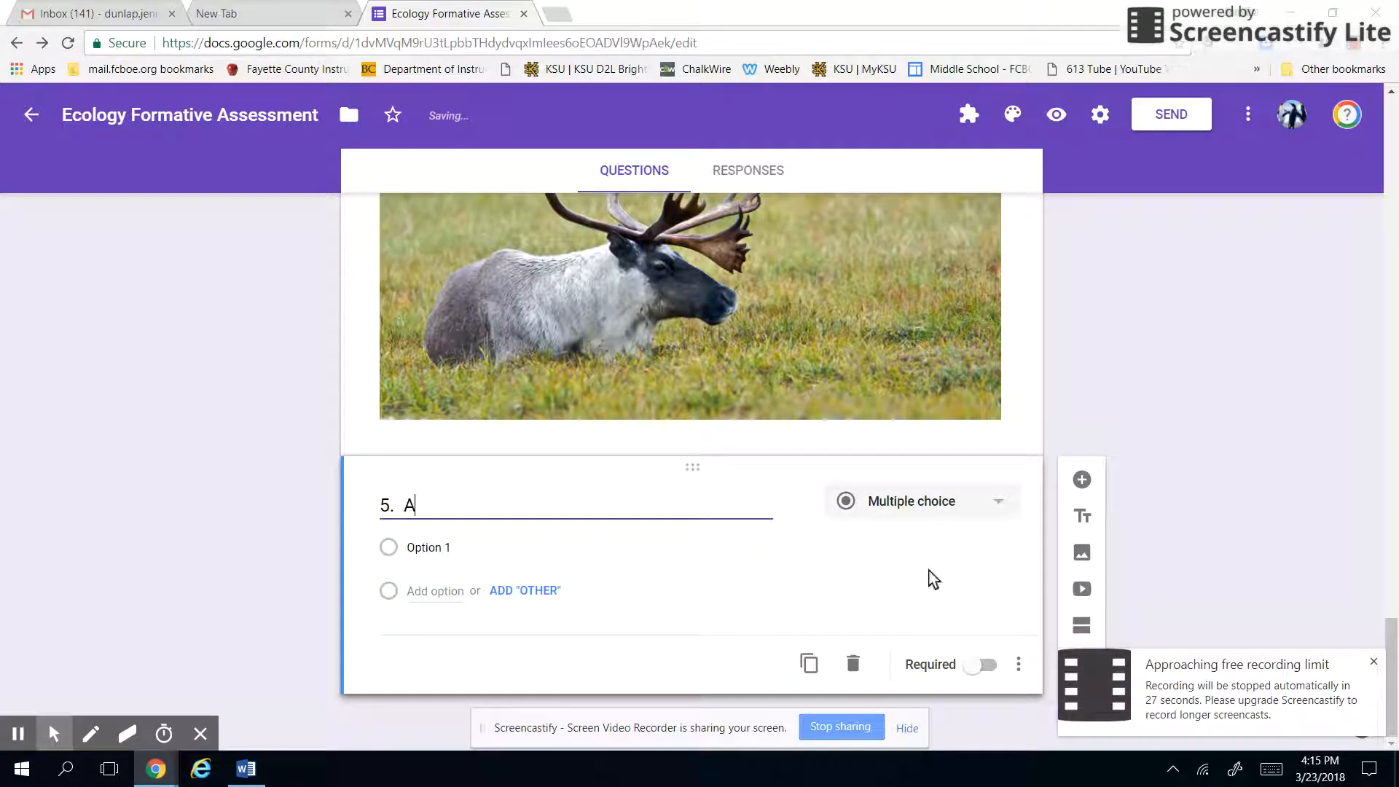
type("Above is a picture of ")
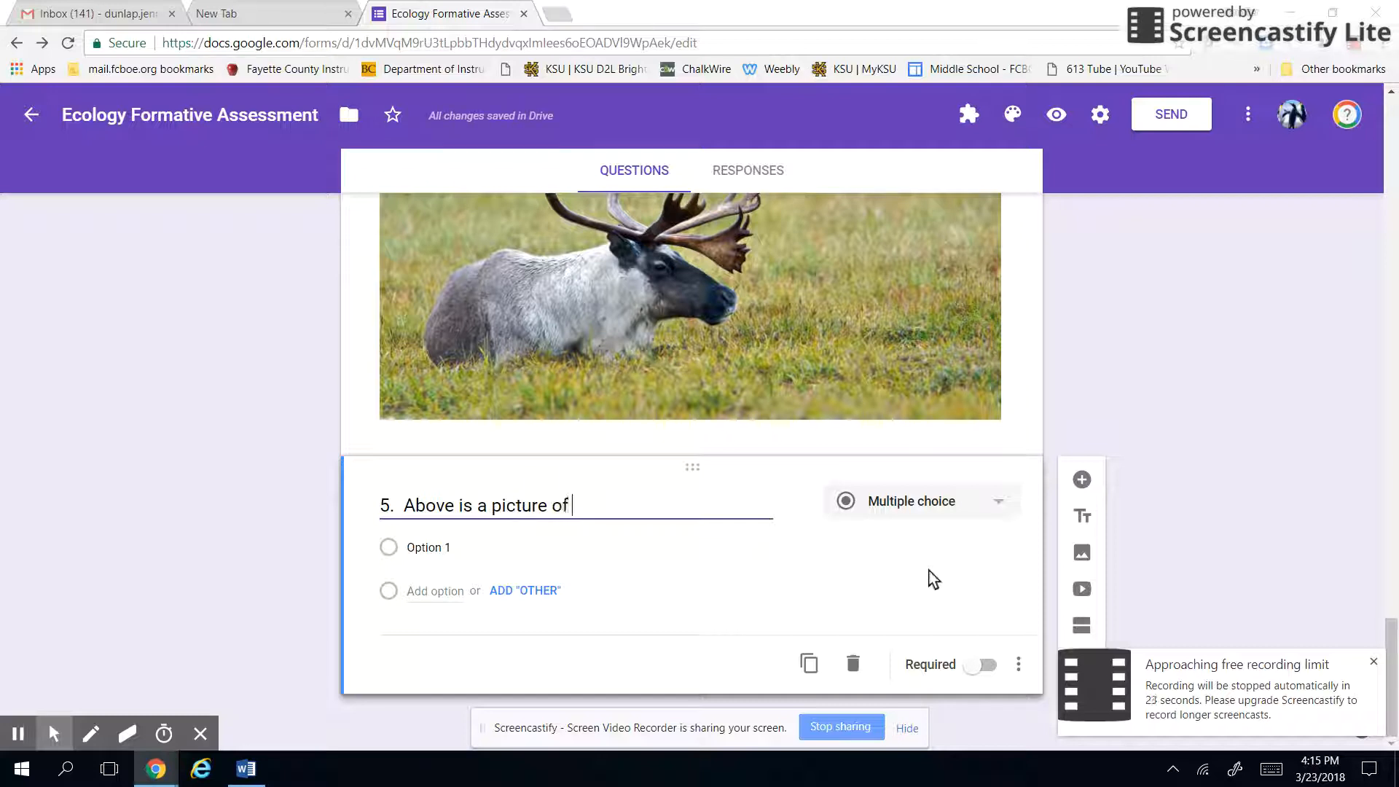
type("a xari")
key("BackSpace")
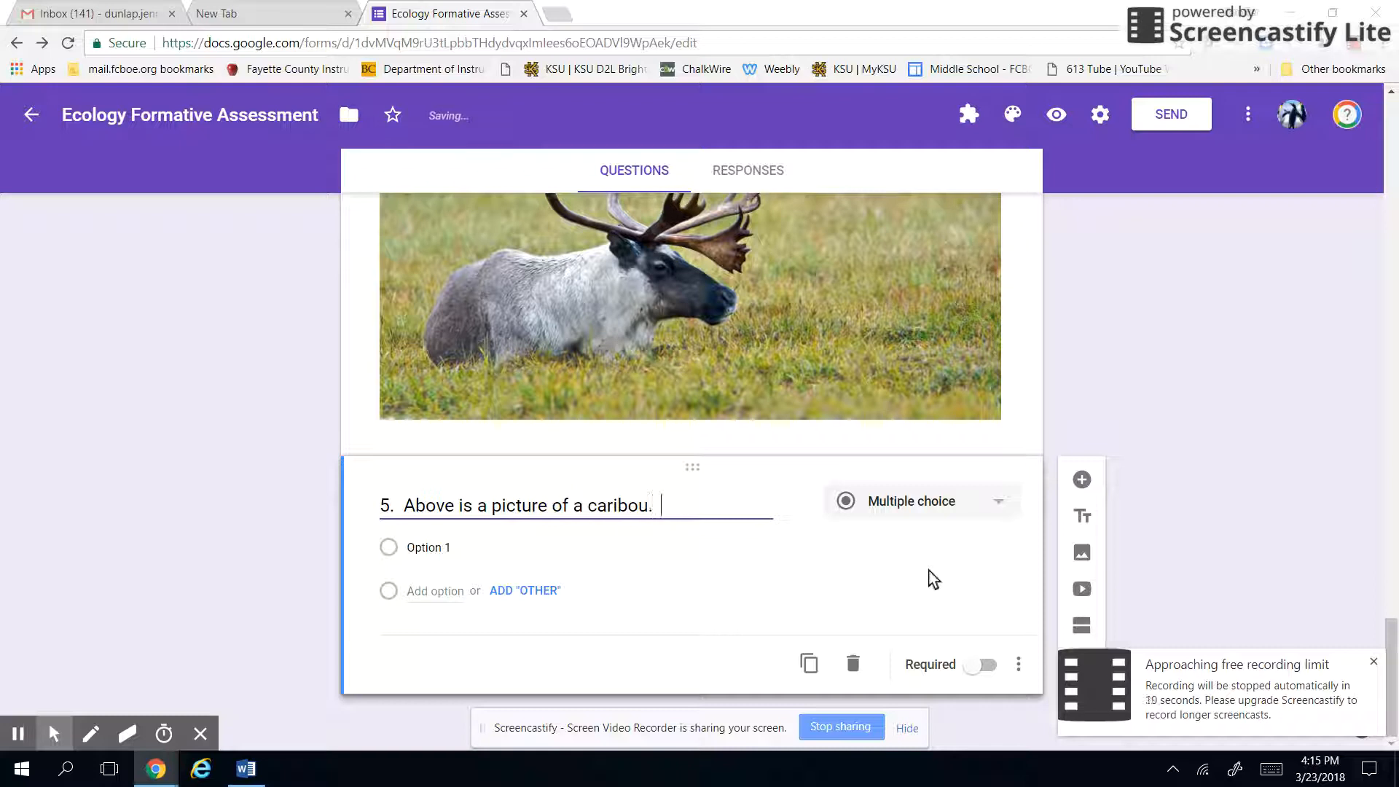
Step: Continue question 5 with "This animal can be found in places where temperatures are extremely low. Caribou have de"
type("mal ")
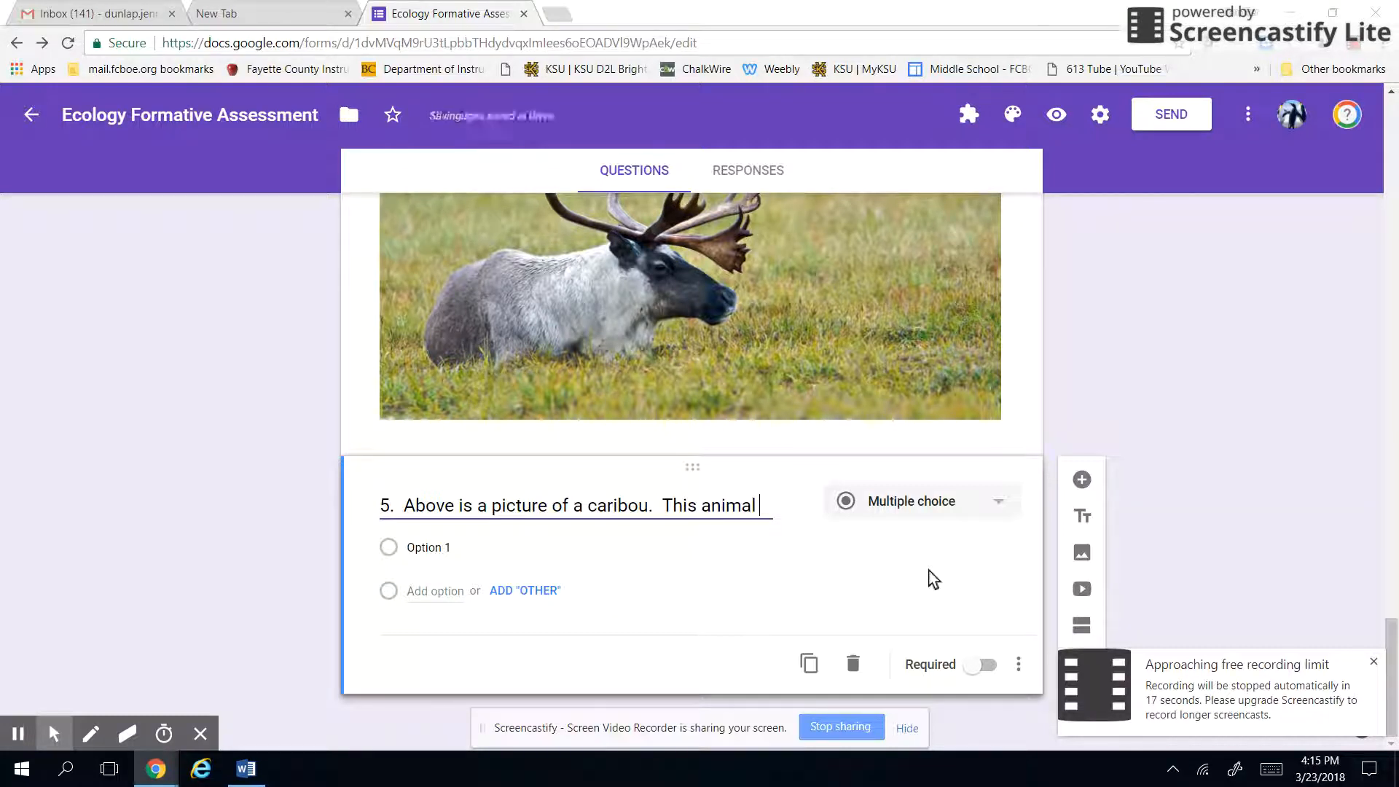
type("can be found in ")
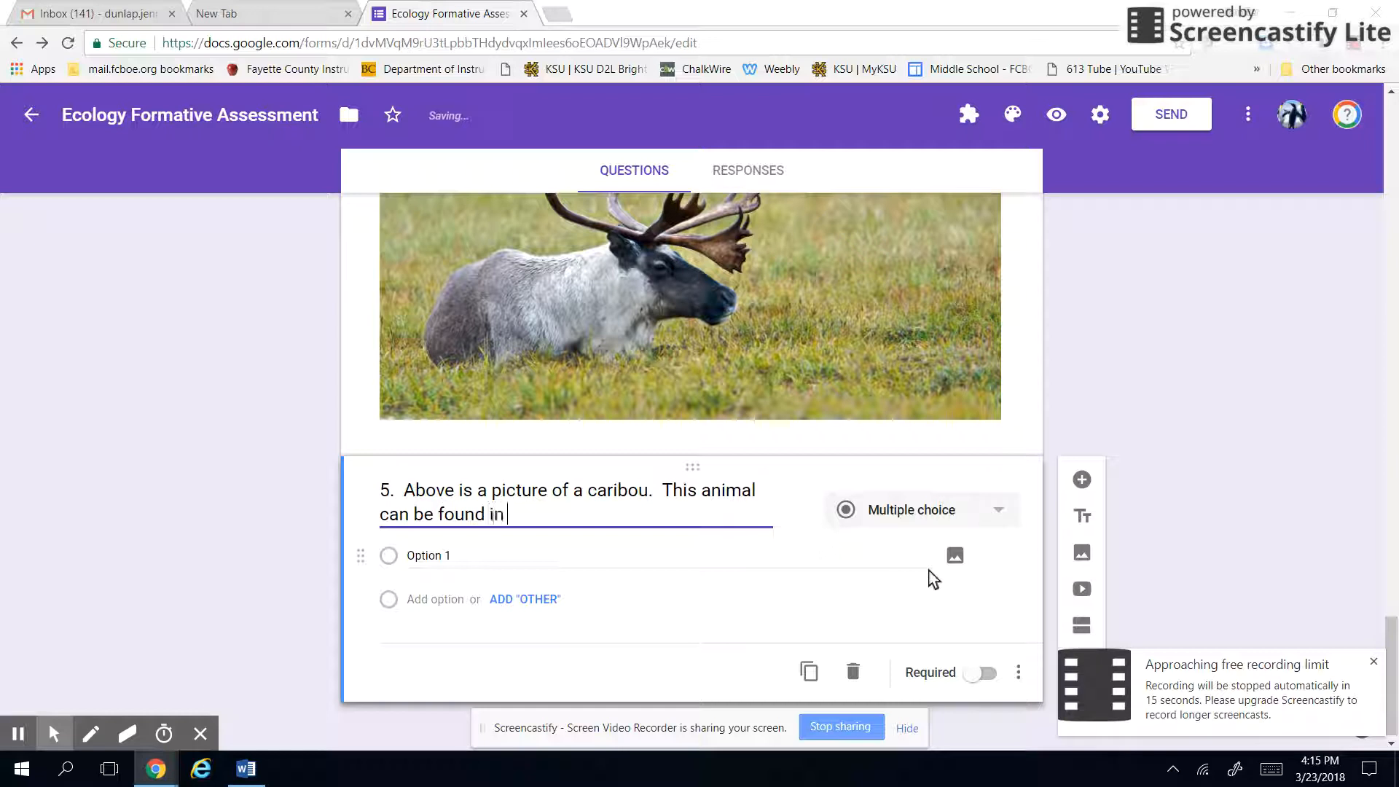
type("places where temper")
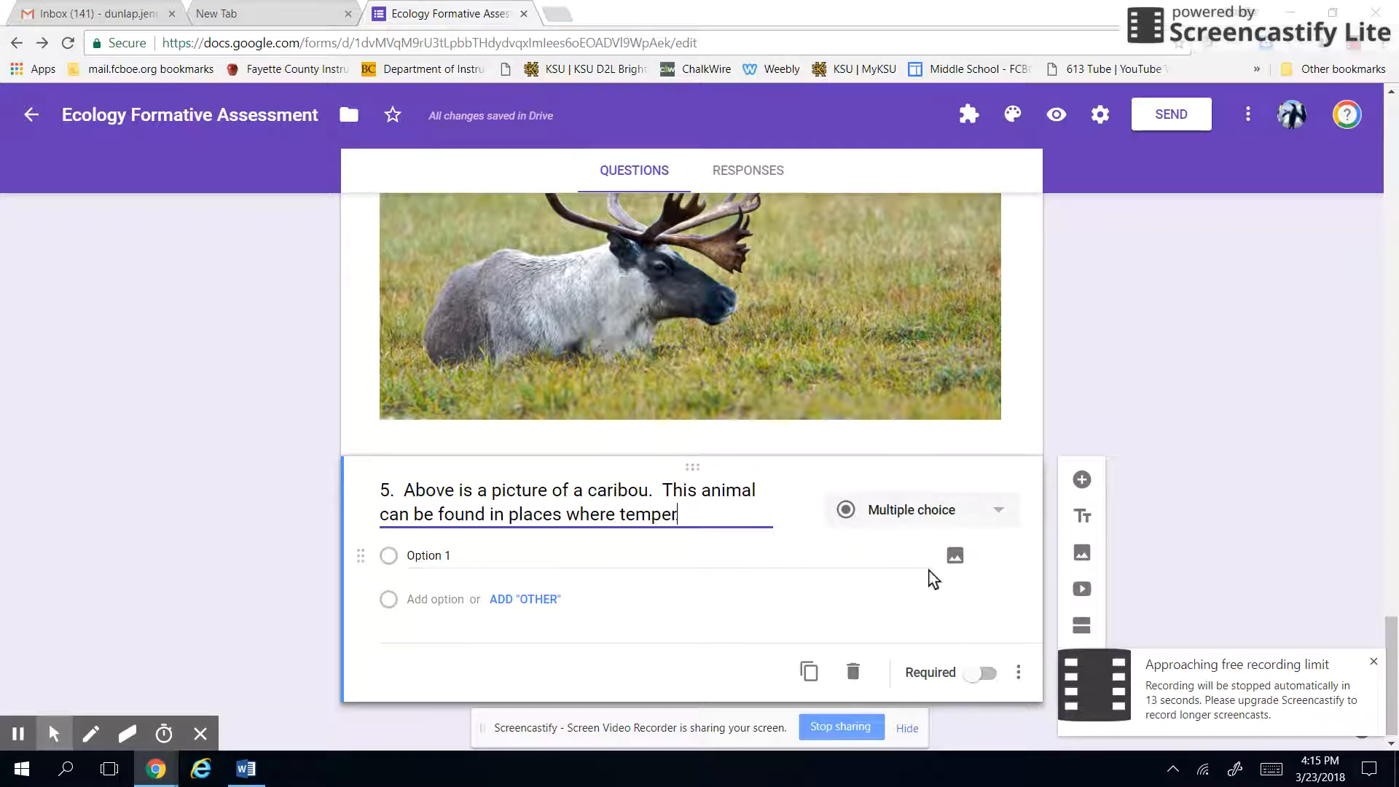
type("atures are extremely low")
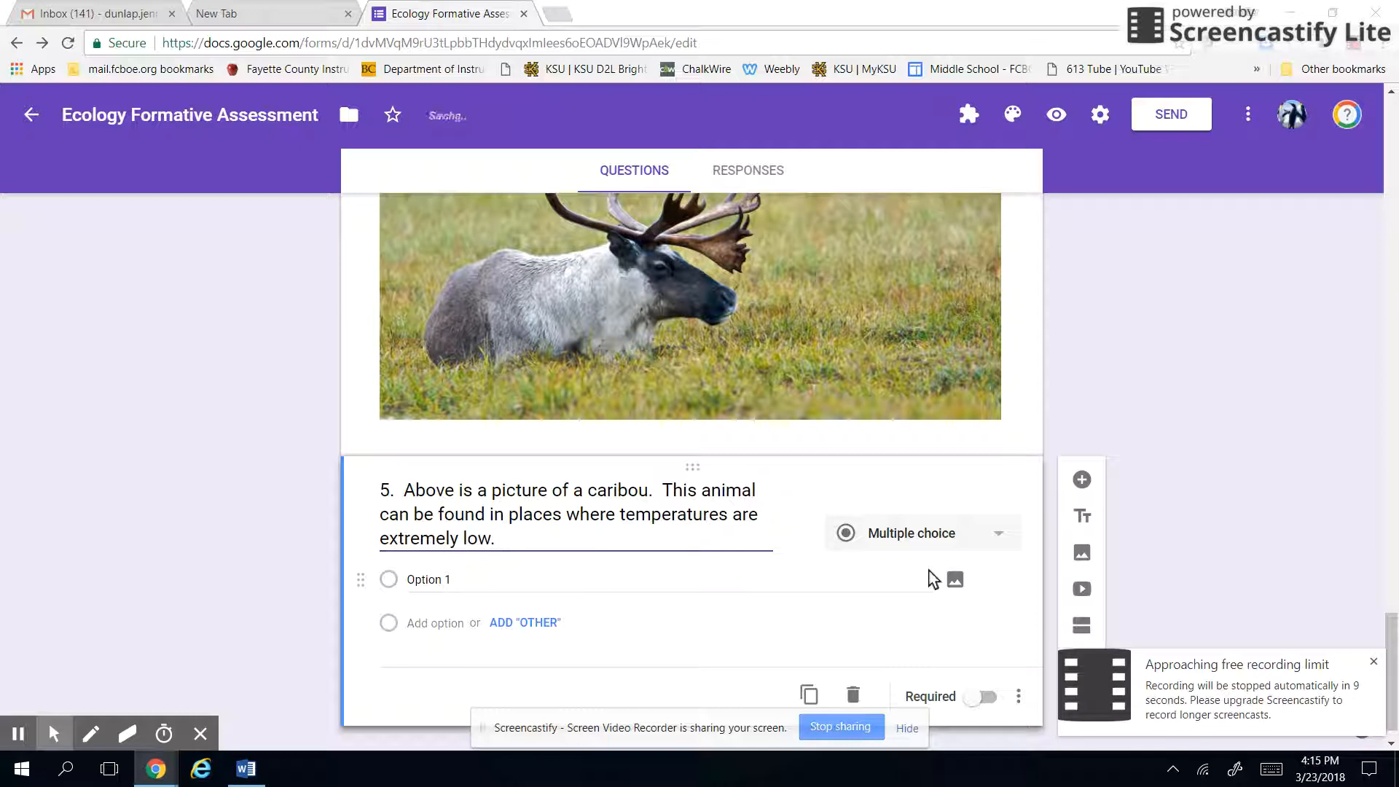
type(".  Caribou have declaw")
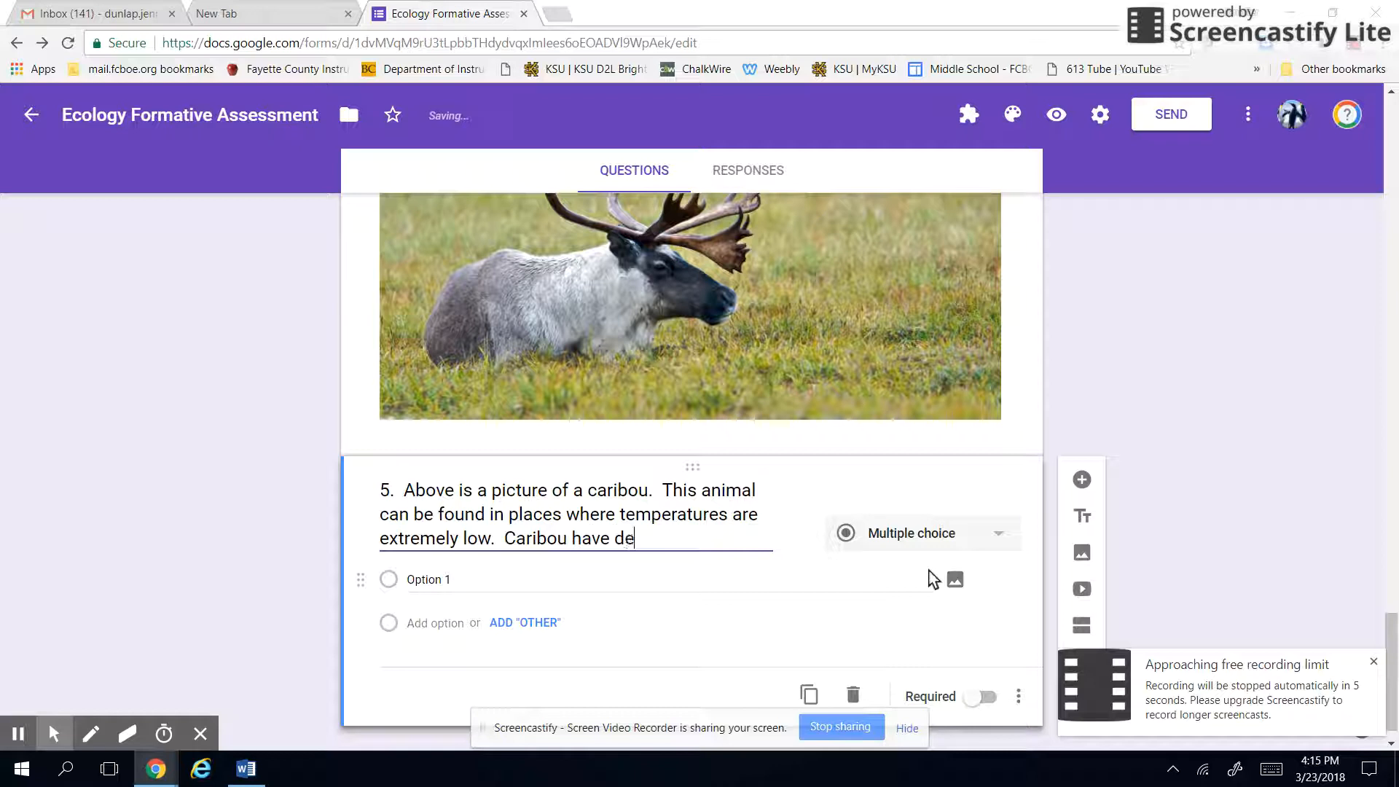